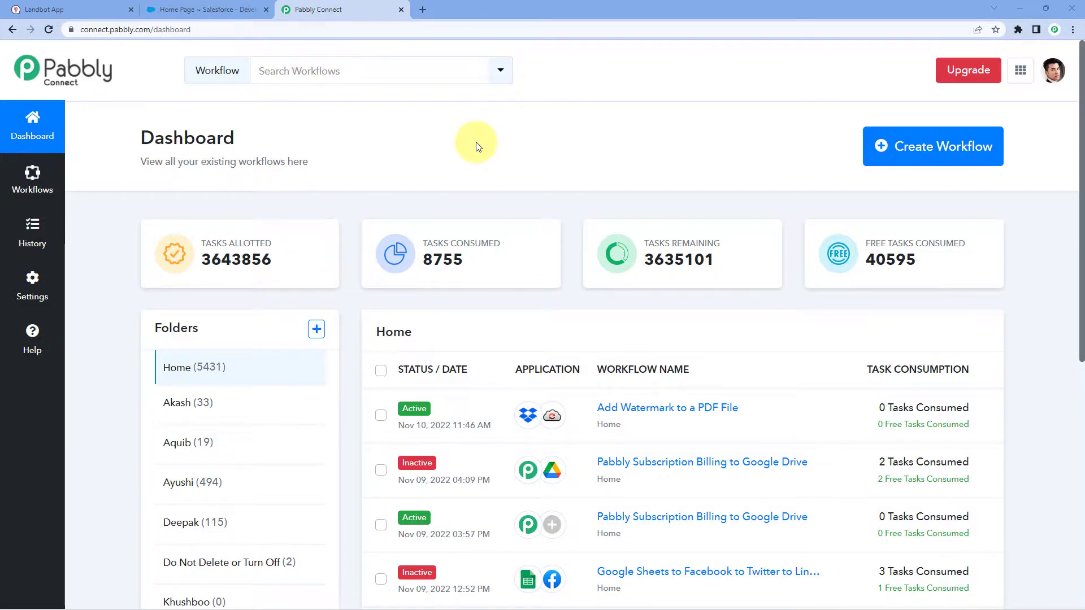
Create a new workflow named 'Landbot to Salesforce'.
{"action": "left_click", "coordinate": [898, 141]}
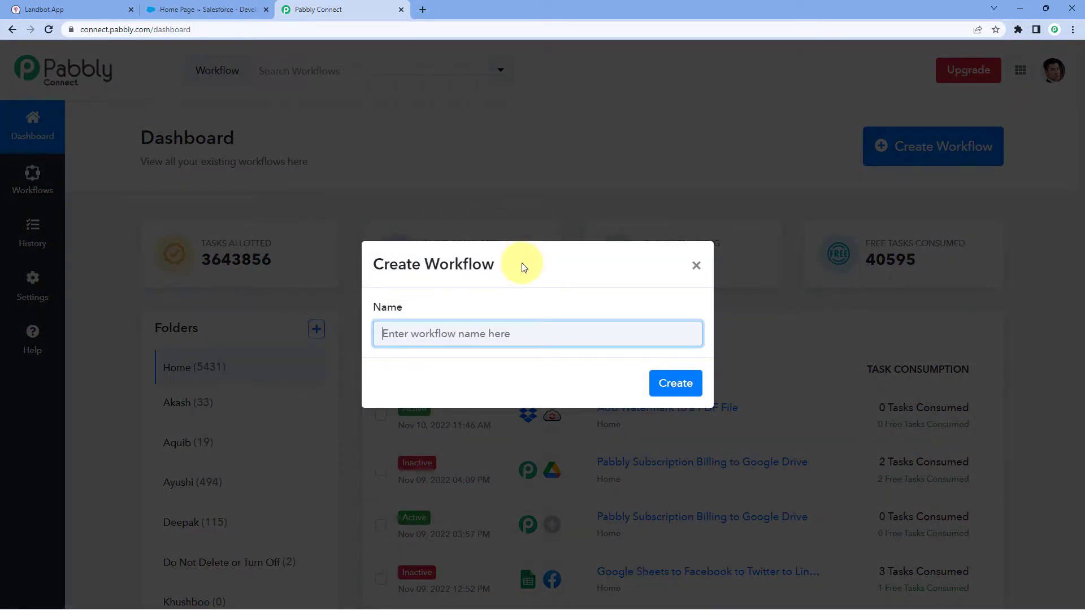
{"action": "type", "text": "Lo"}
{"action": "type", "text": "ndbot"}
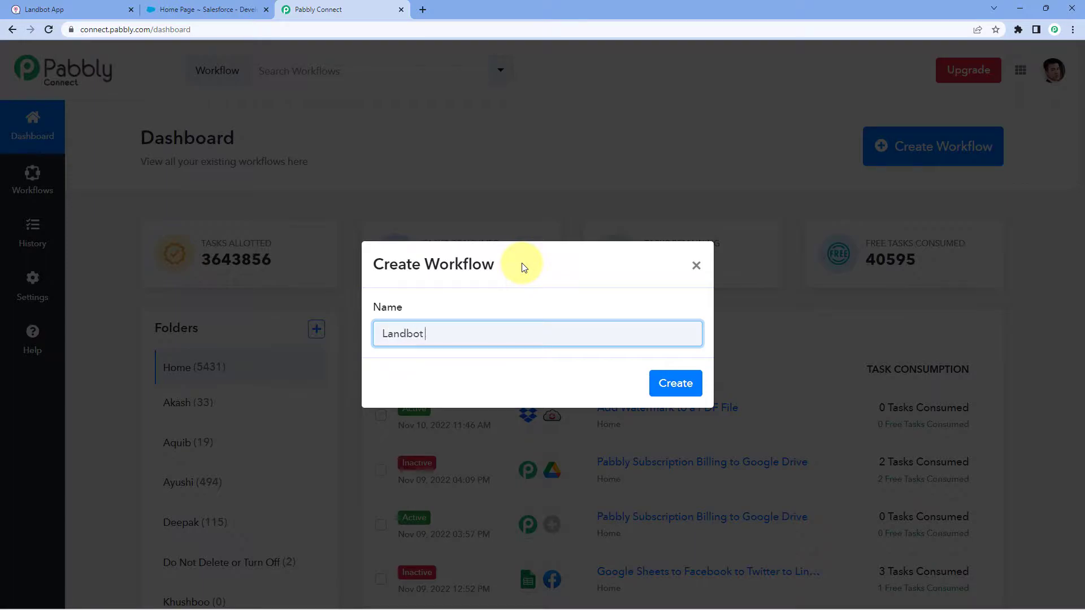
{"action": "type", "text": " to Salesforce"}
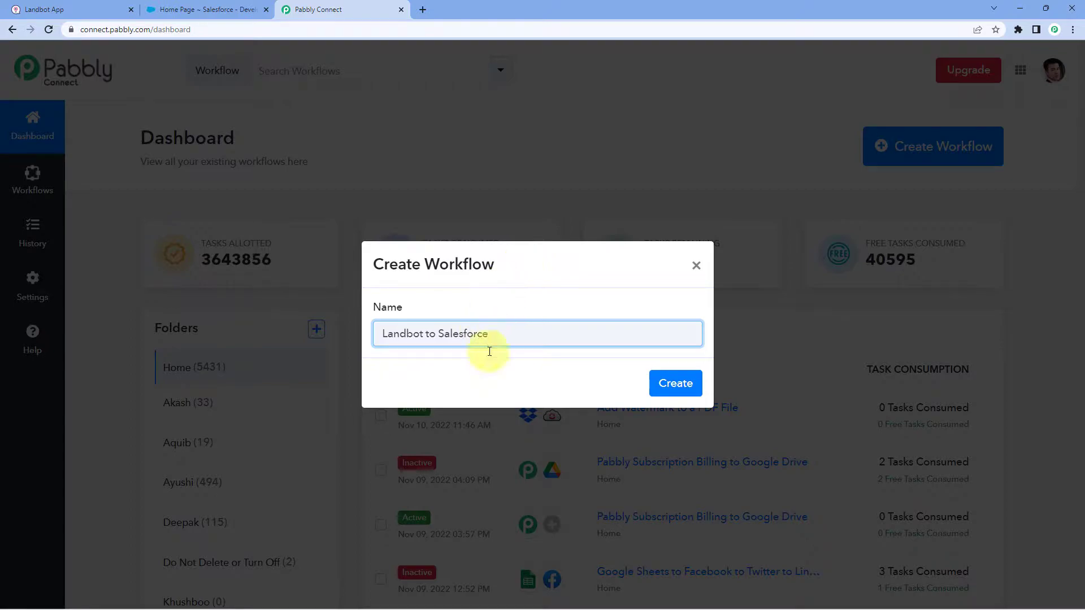
{"action": "left_click", "coordinate": [666, 383]}
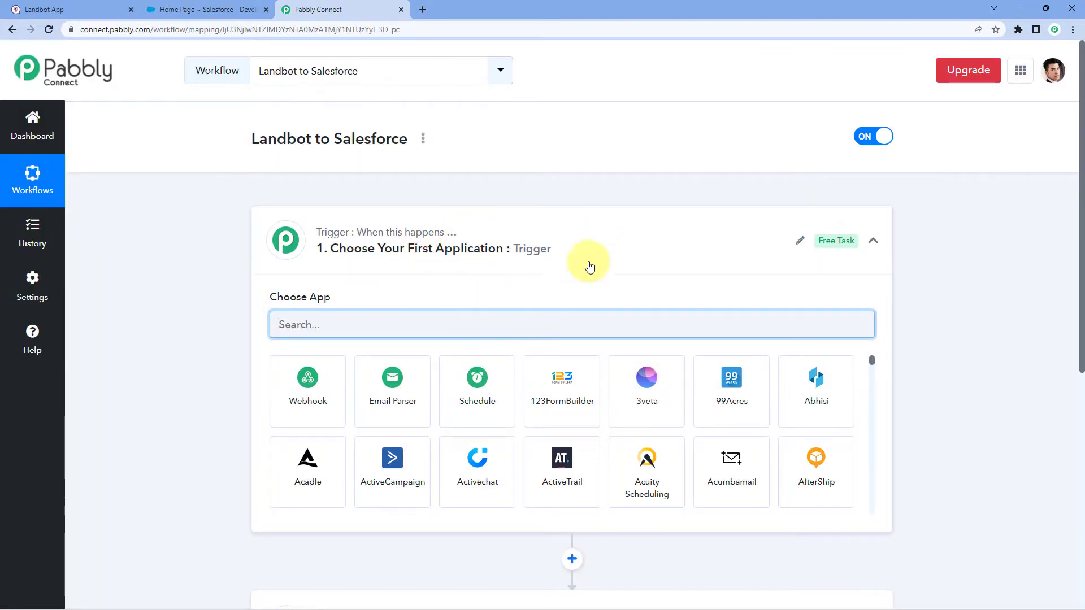
Expand the workflow's trigger step to show its Choose App options.
{"action": "left_click", "coordinate": [526, 242]}
{"action": "scroll", "coordinate": [228, 232], "scroll_direction": "down", "scroll_amount": 1}
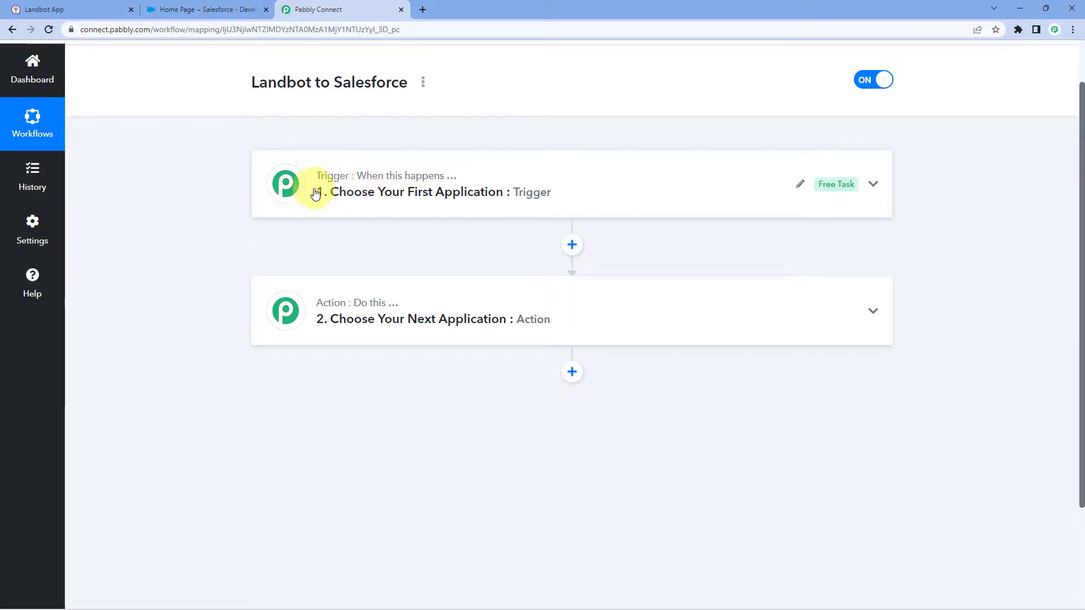
{"action": "mouse_move", "coordinate": [332, 314]}
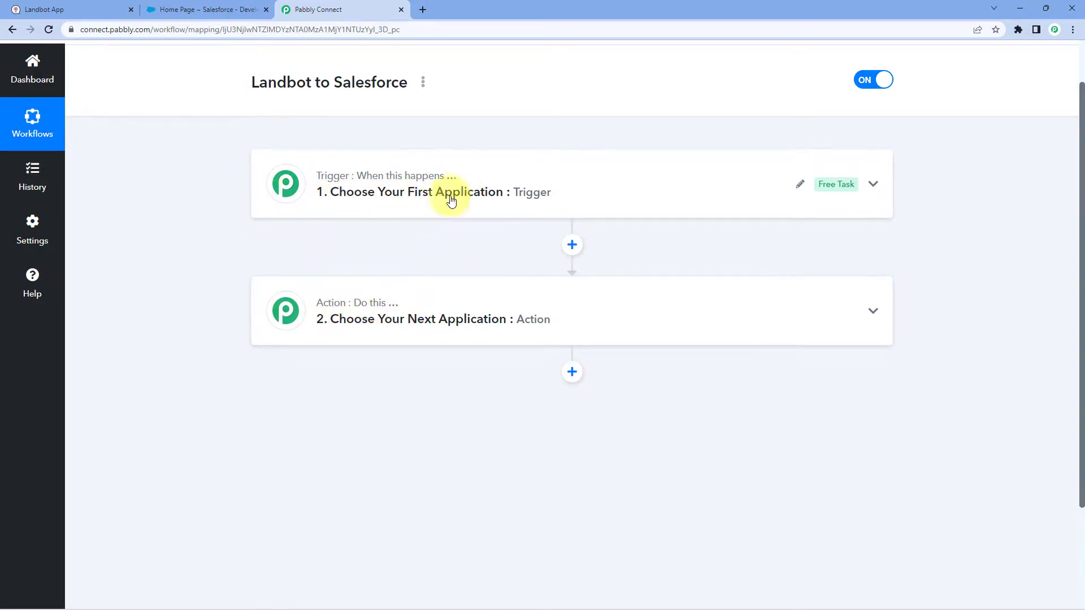
{"action": "left_click", "coordinate": [430, 210]}
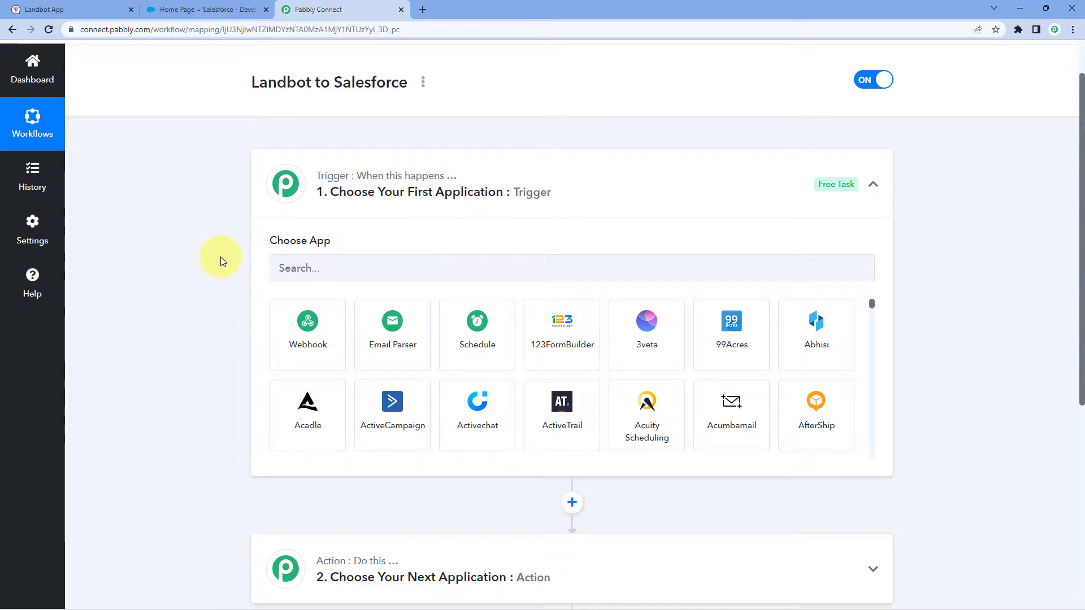
Set the trigger app to Landbot with the New Bot Response event.
{"action": "scroll", "coordinate": [192, 248], "scroll_direction": "down", "scroll_amount": 2}
{"action": "left_click", "coordinate": [356, 150]}
{"action": "type", "text": "Landbot"}
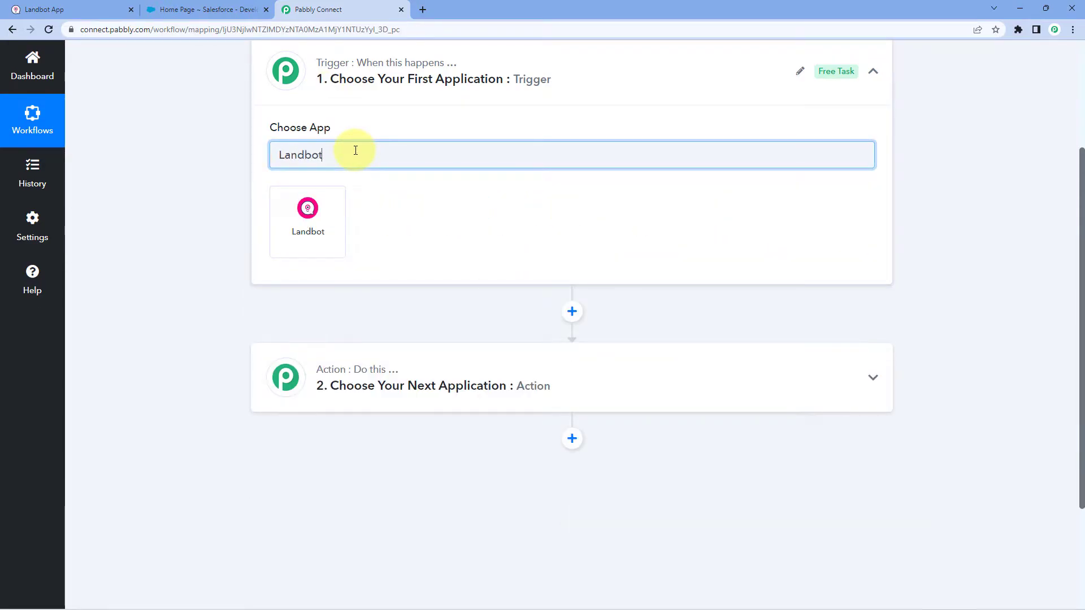
{"action": "left_click", "coordinate": [335, 219]}
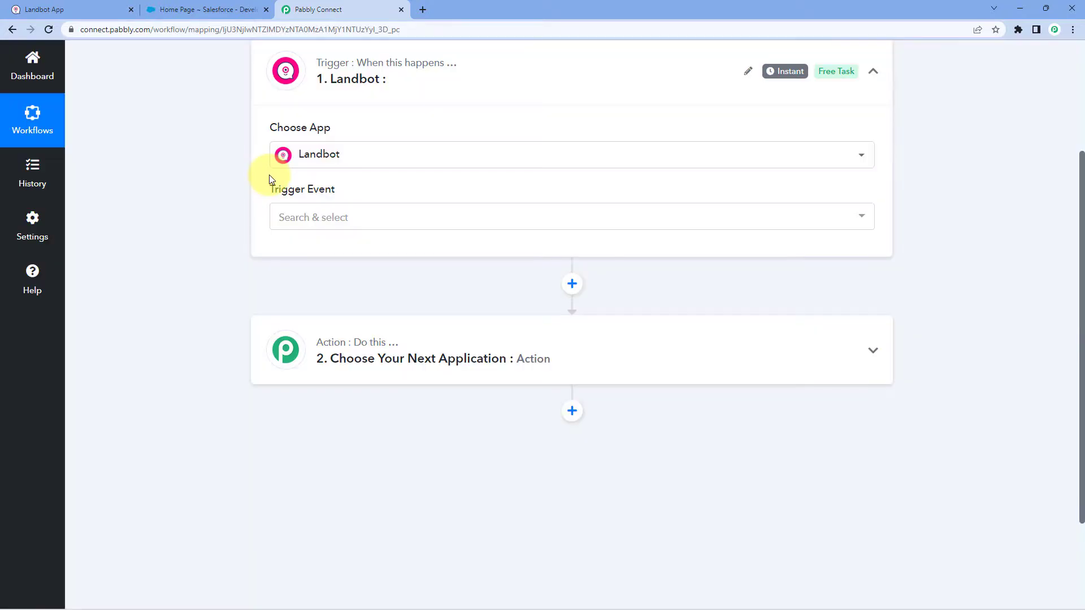
{"action": "left_click", "coordinate": [397, 224]}
{"action": "left_click", "coordinate": [405, 281]}
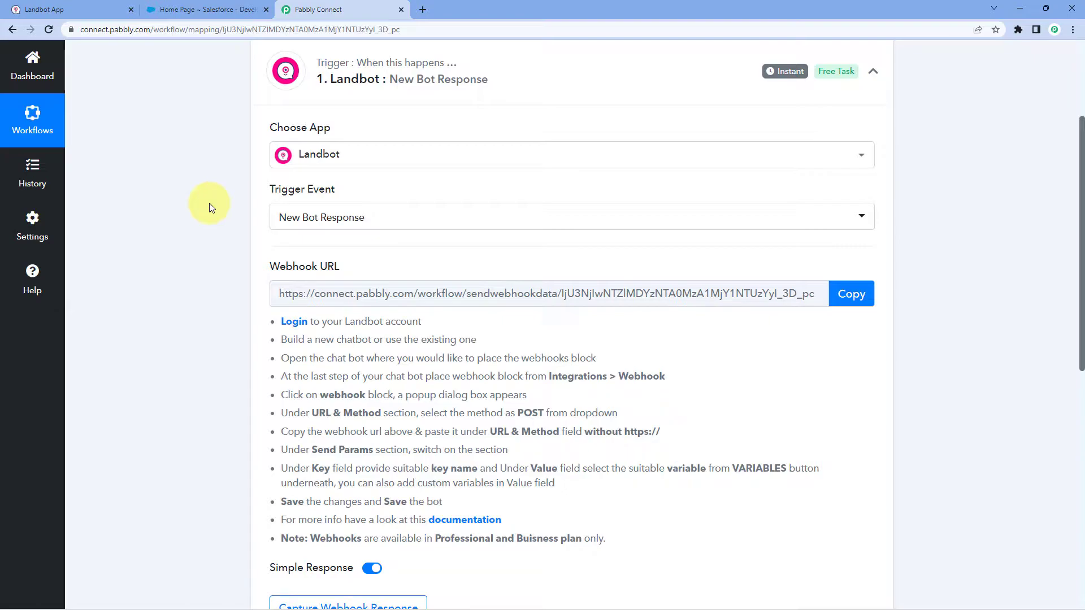
Copy the trigger's webhook URL so it can wait for a response.
{"action": "scroll", "coordinate": [209, 203], "scroll_direction": "down", "scroll_amount": 1}
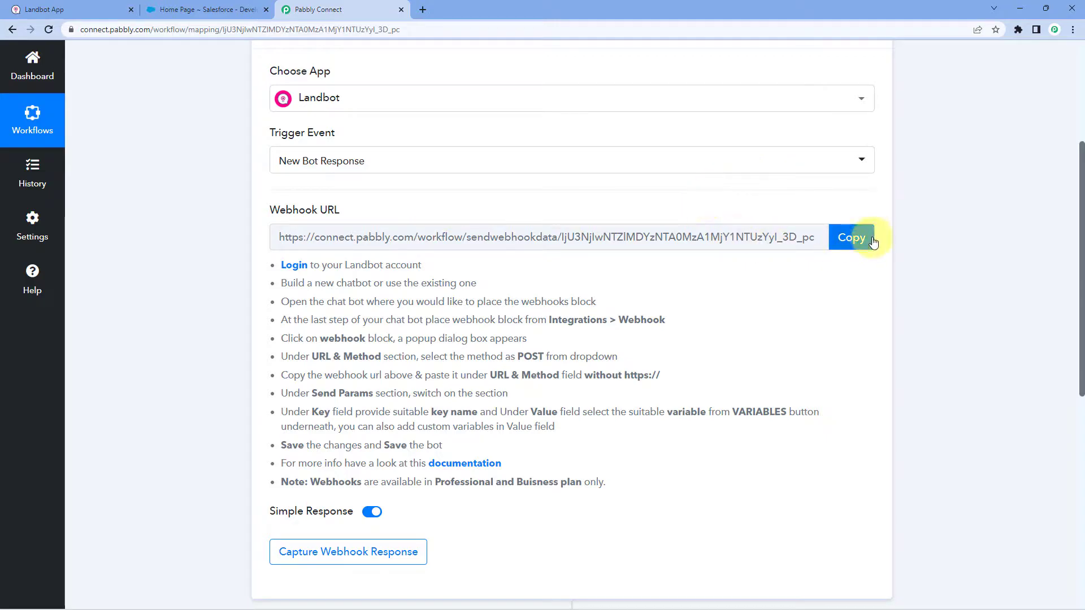
{"action": "left_click", "coordinate": [849, 238]}
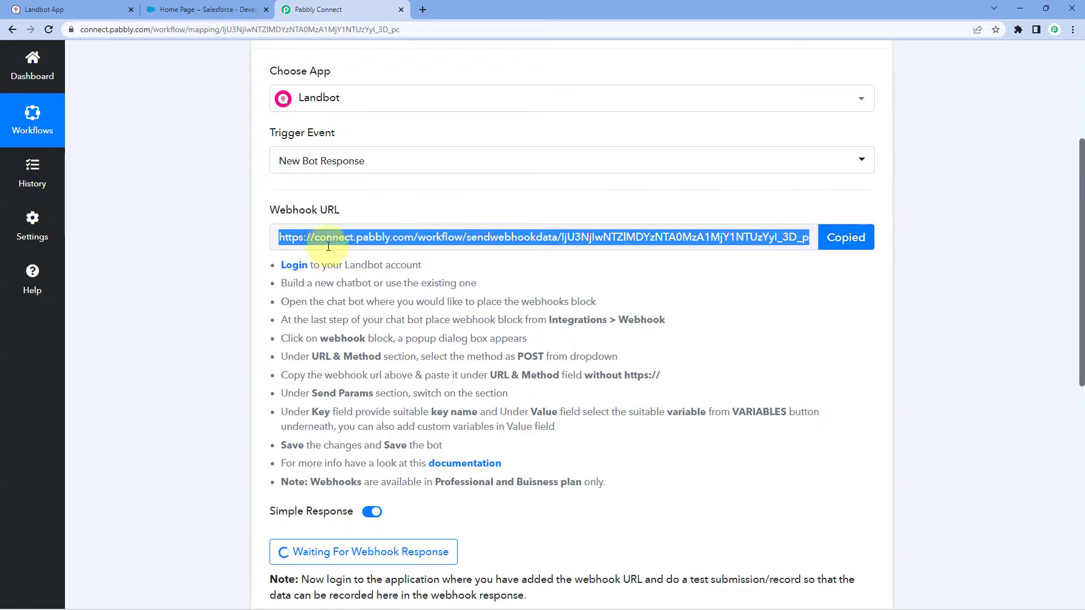
{"action": "left_click_drag", "start_coordinate": [280, 263], "coordinate": [618, 482]}
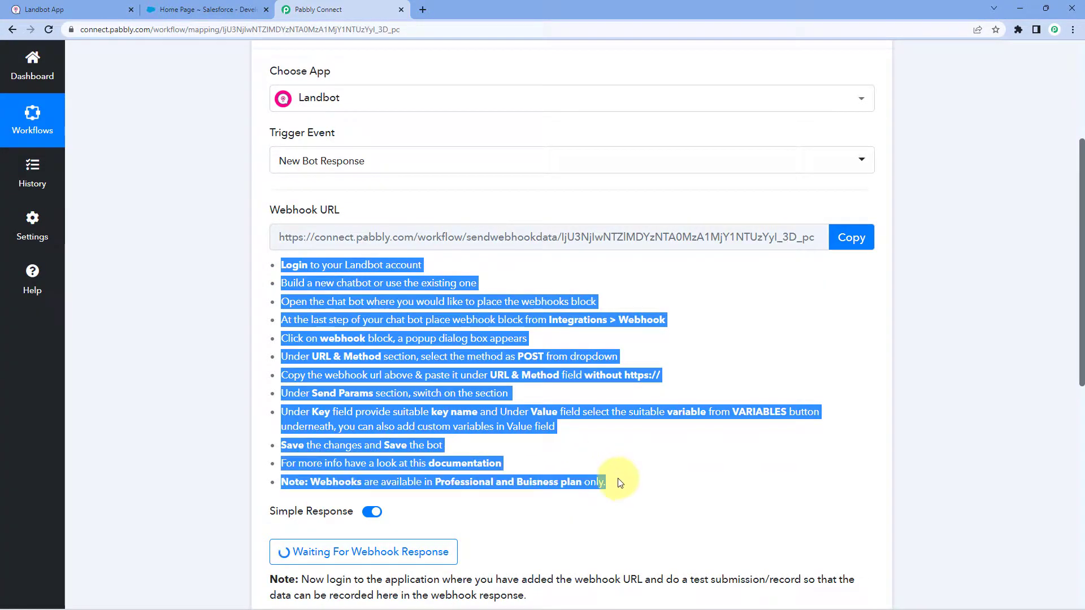
{"action": "left_click", "coordinate": [607, 443]}
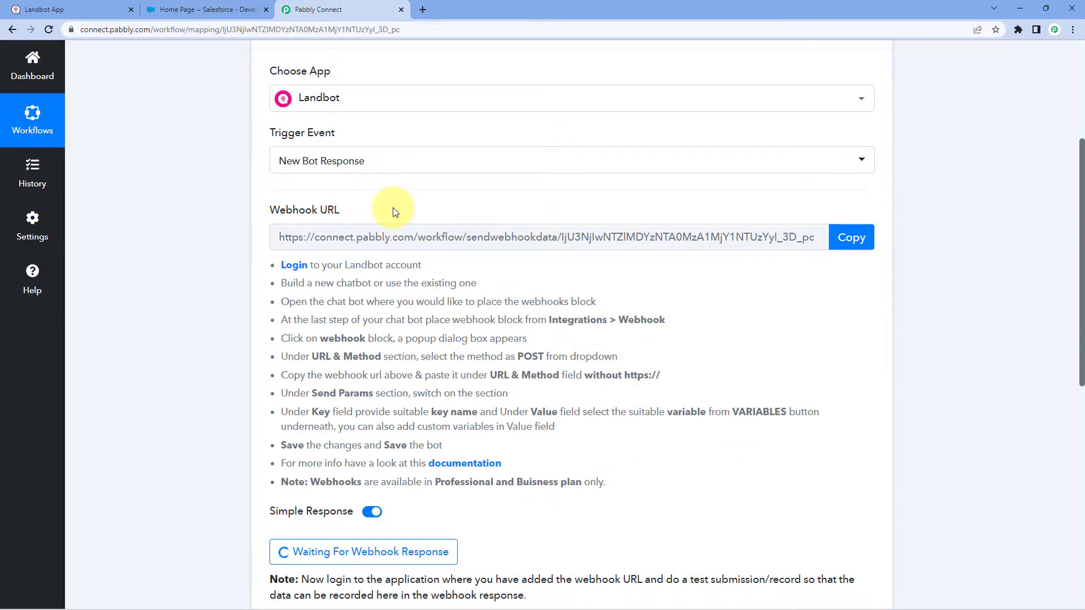
In Landbot, open the Lead Generation bot from the Bots dashboard for editing.
{"action": "left_click", "coordinate": [28, 6]}
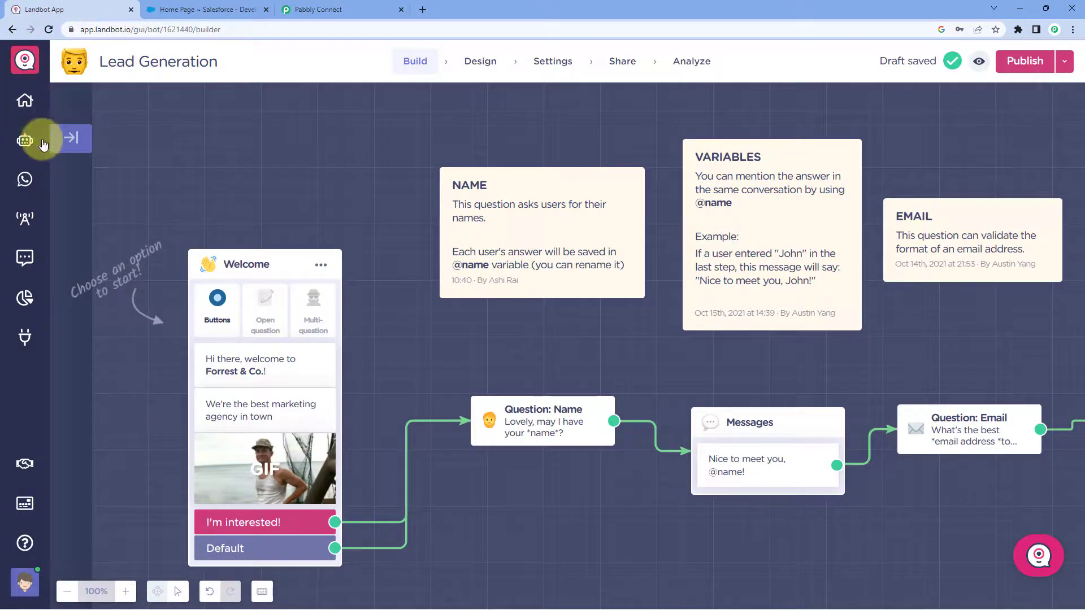
{"action": "left_click", "coordinate": [21, 101]}
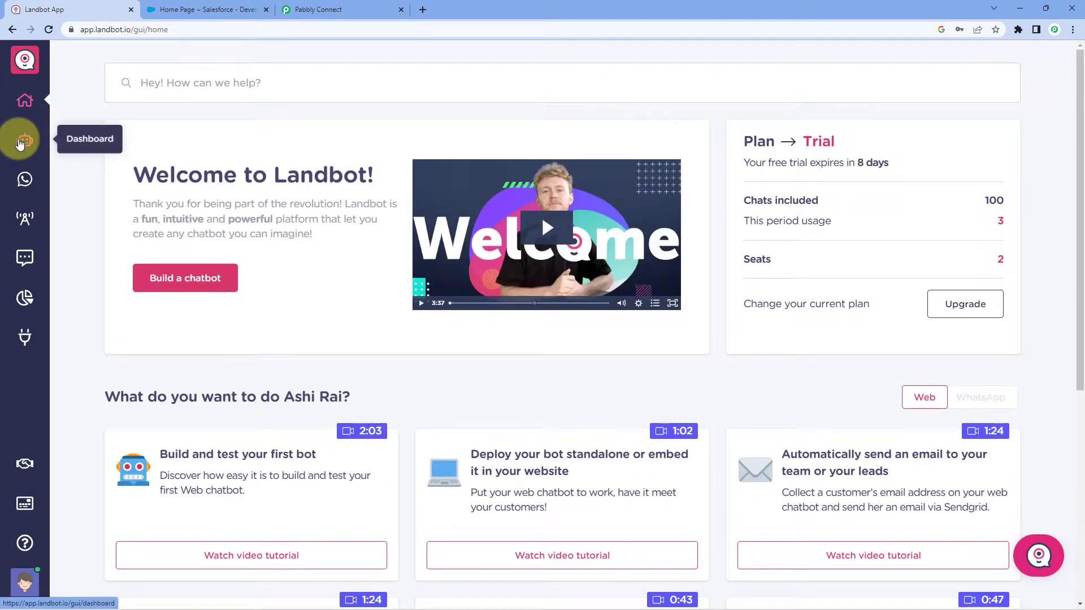
{"action": "left_click", "coordinate": [20, 143]}
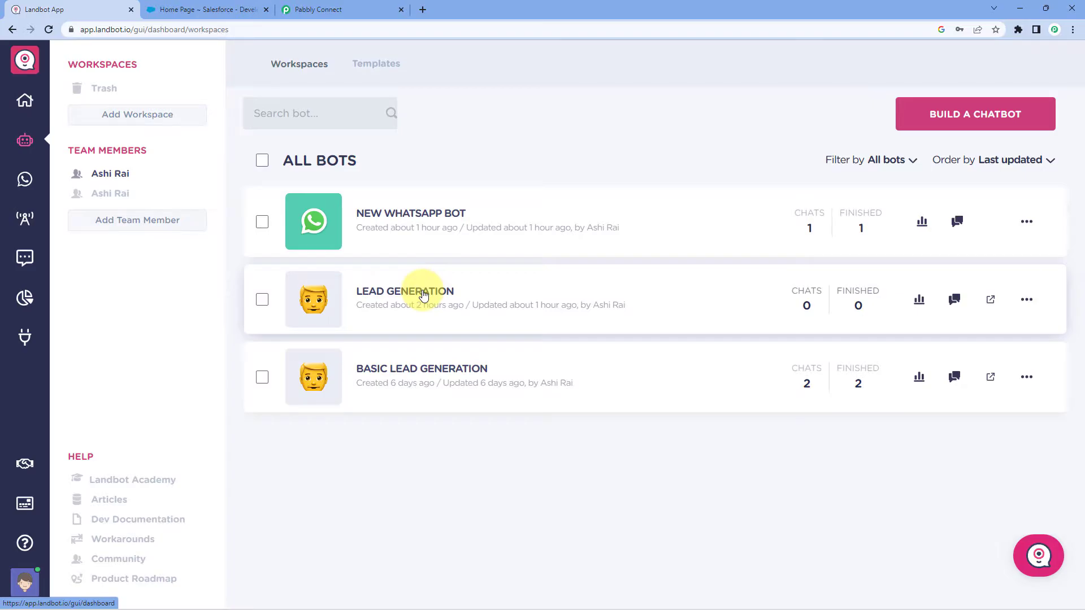
{"action": "left_click", "coordinate": [421, 292]}
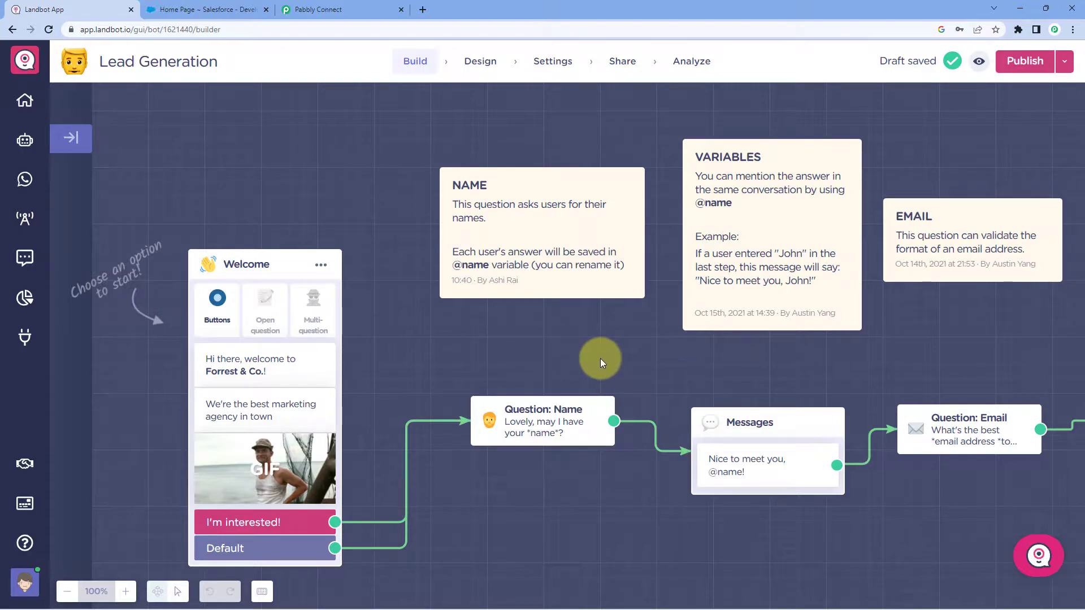
Pan the builder canvas to the flow's closing Messages block.
{"action": "scroll", "coordinate": [600, 359], "scroll_direction": "right", "scroll_amount": 5}
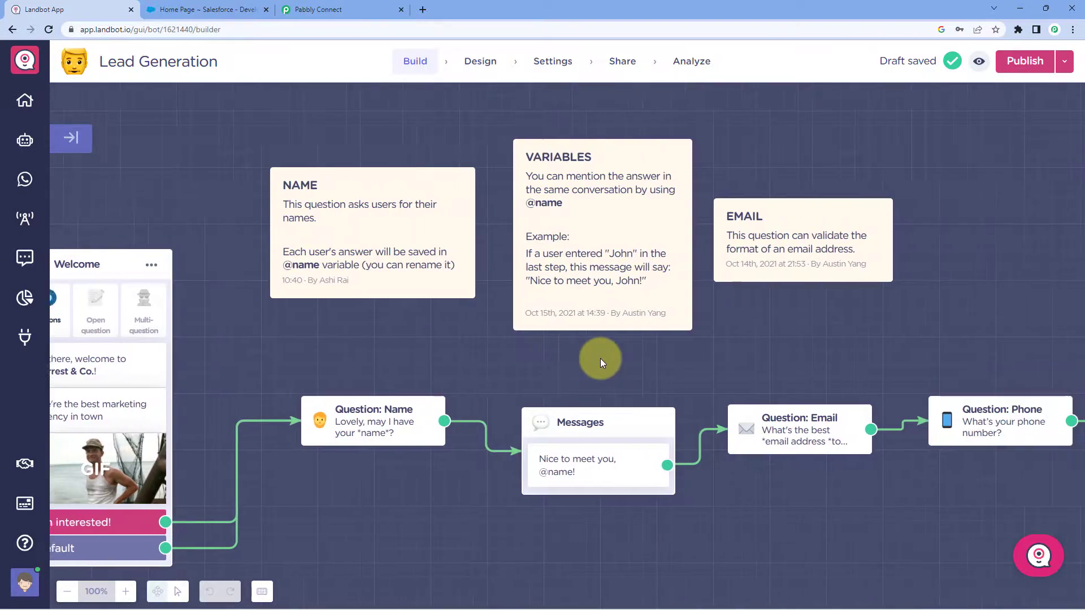
{"action": "scroll", "coordinate": [600, 358], "scroll_direction": "right", "scroll_amount": 4}
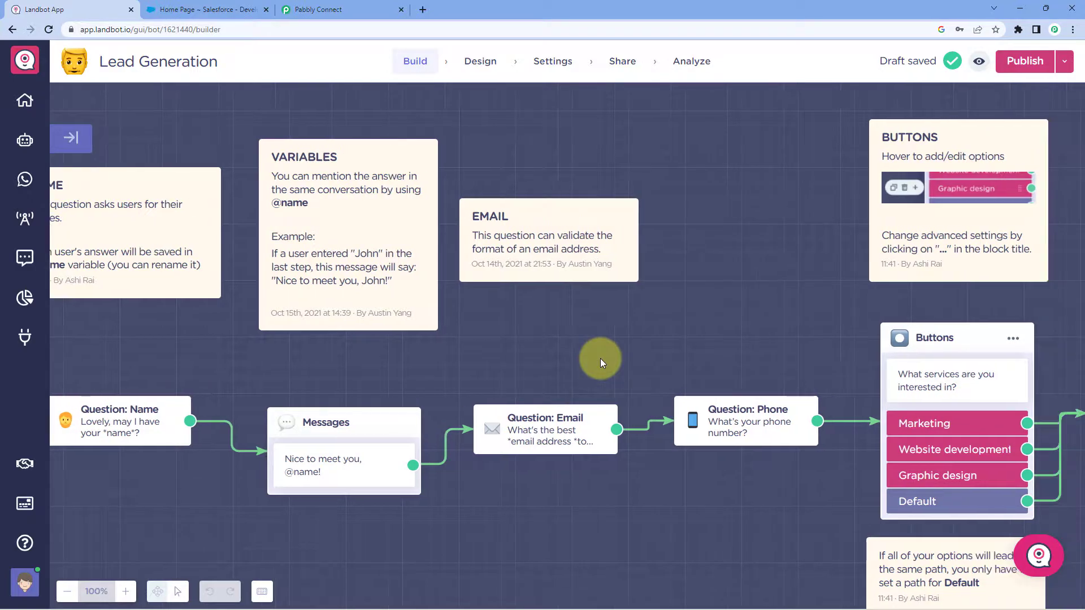
{"action": "scroll", "coordinate": [600, 359], "scroll_direction": "right", "scroll_amount": 5}
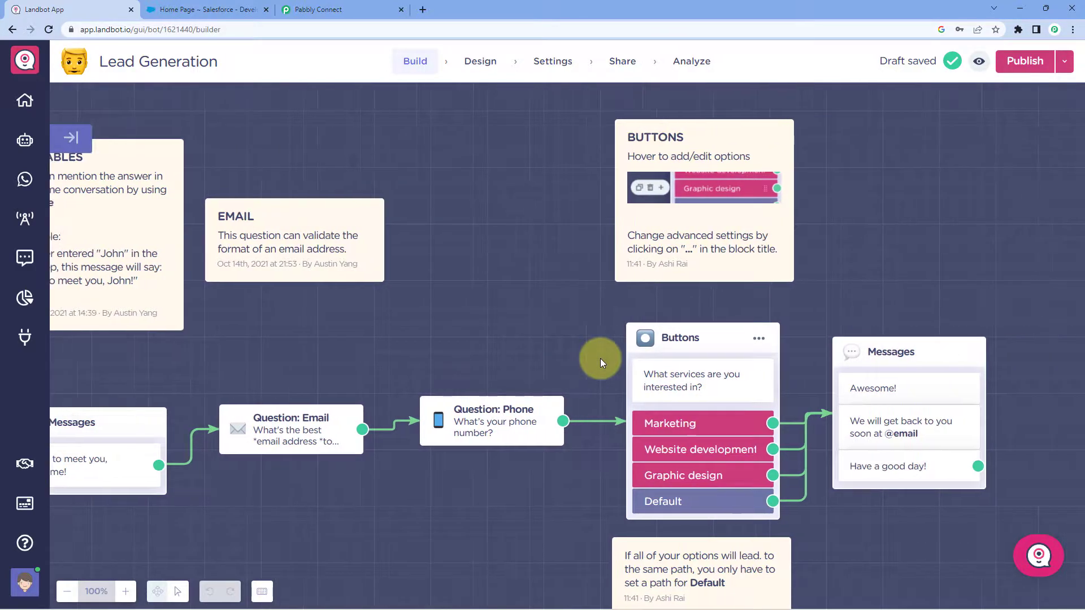
{"action": "scroll", "coordinate": [600, 358], "scroll_direction": "right", "scroll_amount": 5}
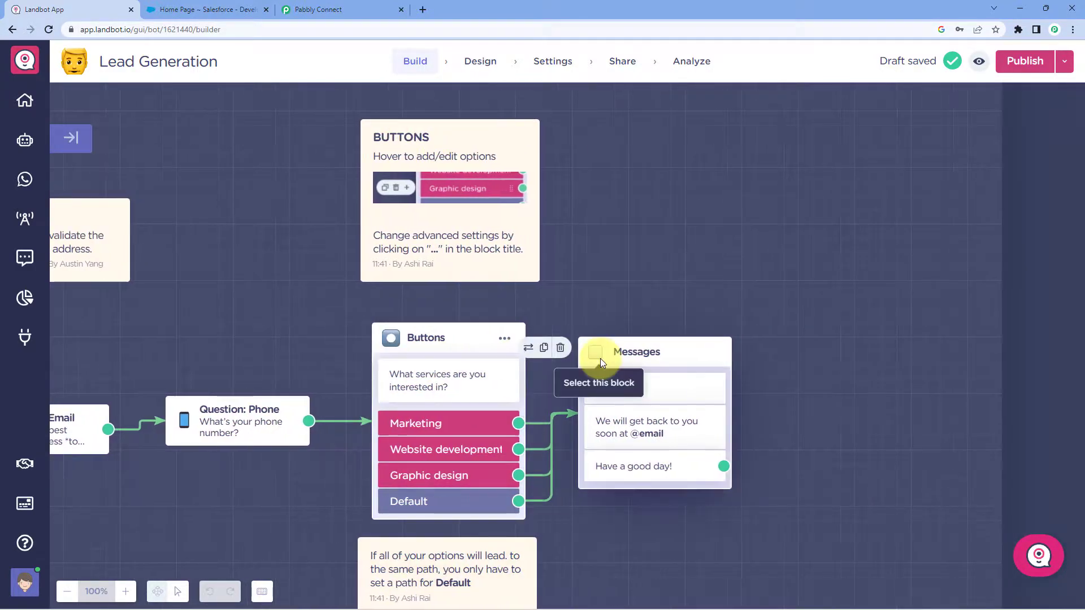
{"action": "scroll", "coordinate": [600, 358], "scroll_direction": "right", "scroll_amount": 1}
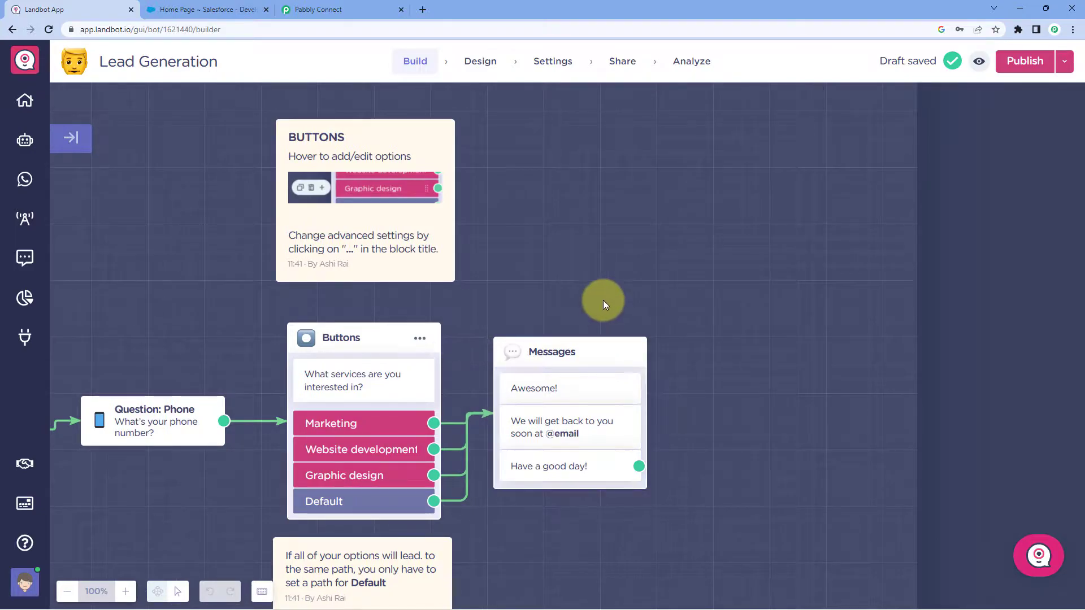
{"action": "scroll", "coordinate": [729, 368], "scroll_direction": "down", "scroll_amount": 2}
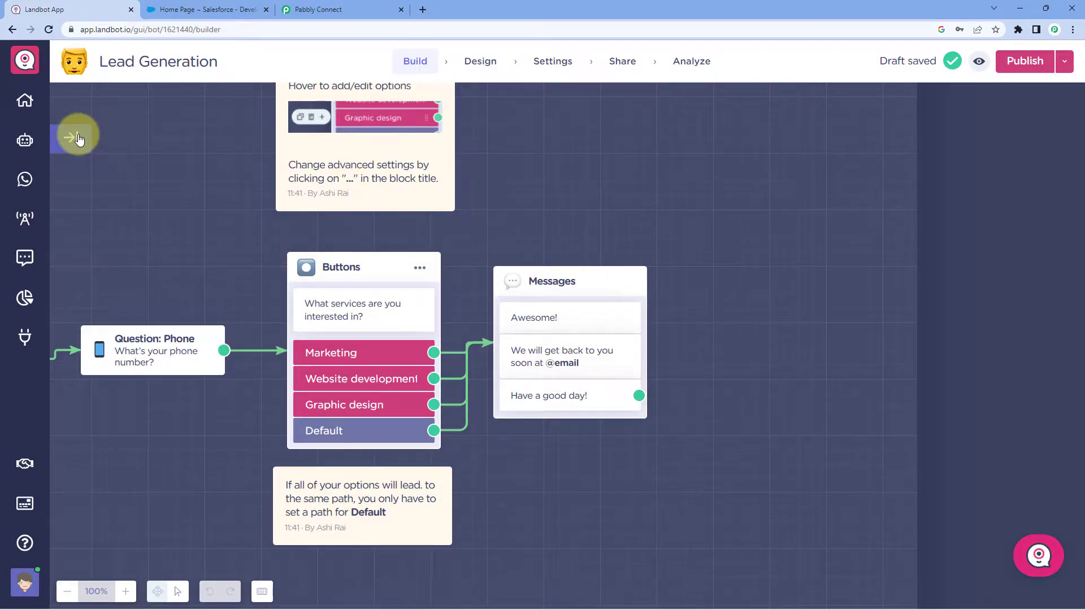
Add a Webhook block after the 'Have a good day!' message, keeping POST as the method.
{"action": "left_click", "coordinate": [70, 138]}
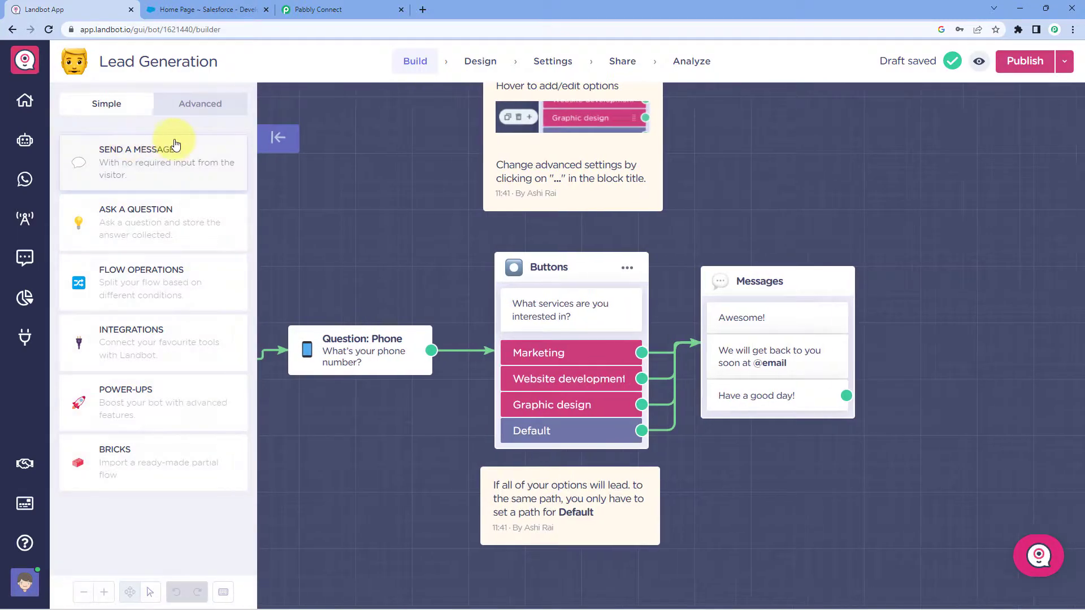
{"action": "left_click", "coordinate": [144, 343]}
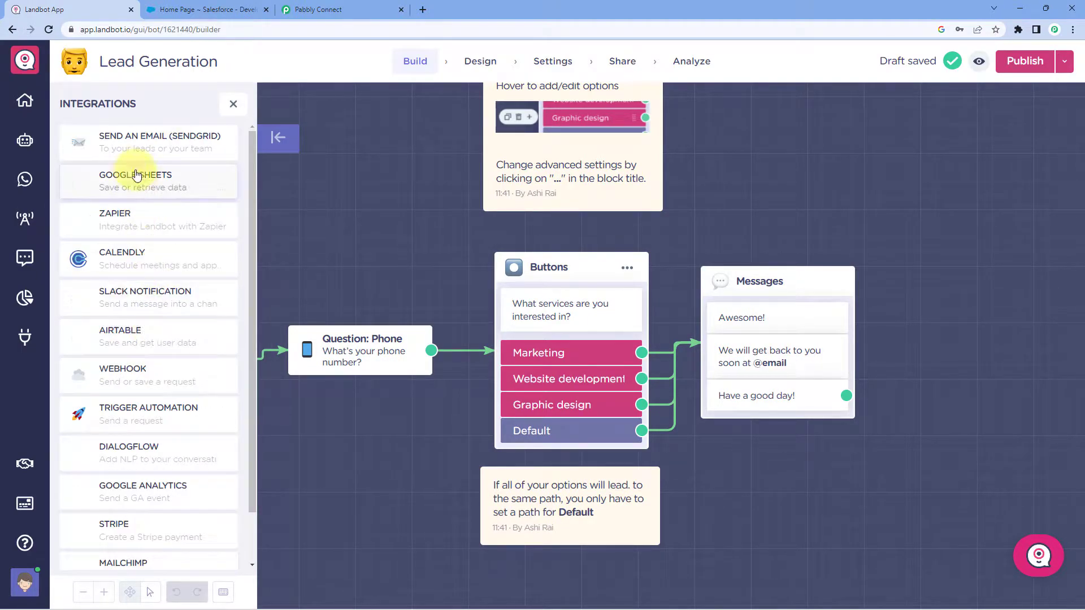
{"action": "scroll", "coordinate": [145, 419], "scroll_direction": "down", "scroll_amount": 1}
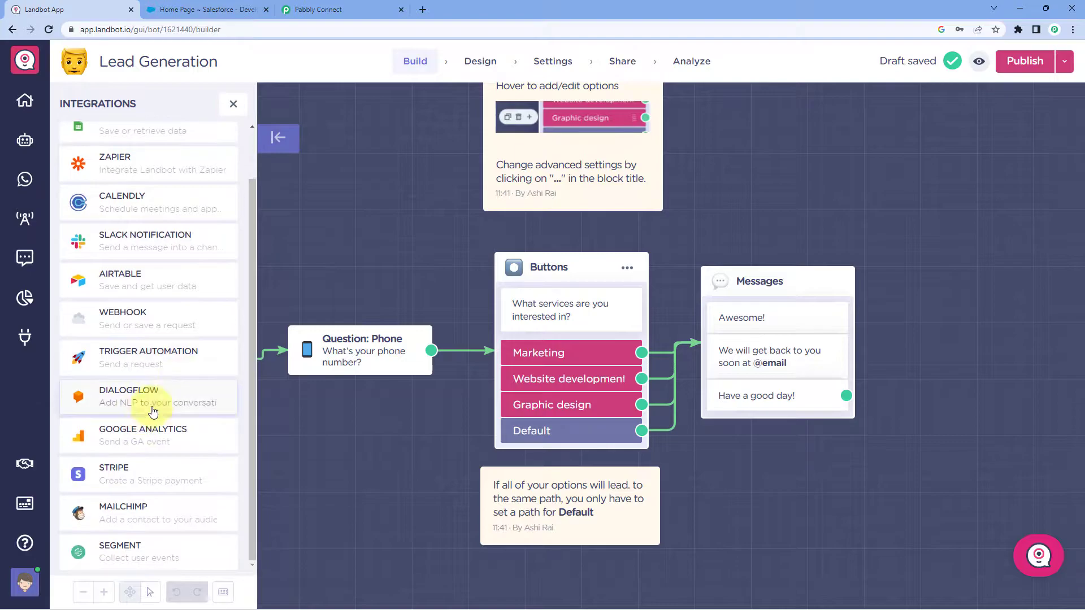
{"action": "mouse_move", "coordinate": [141, 317]}
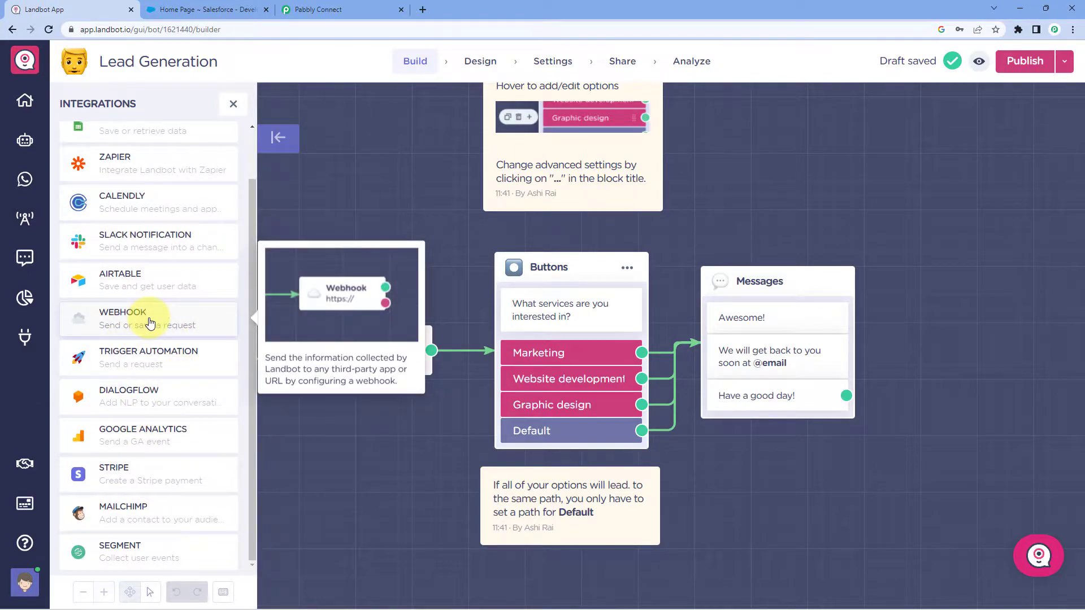
{"action": "left_click_drag", "start_coordinate": [150, 322], "coordinate": [1077, 339]}
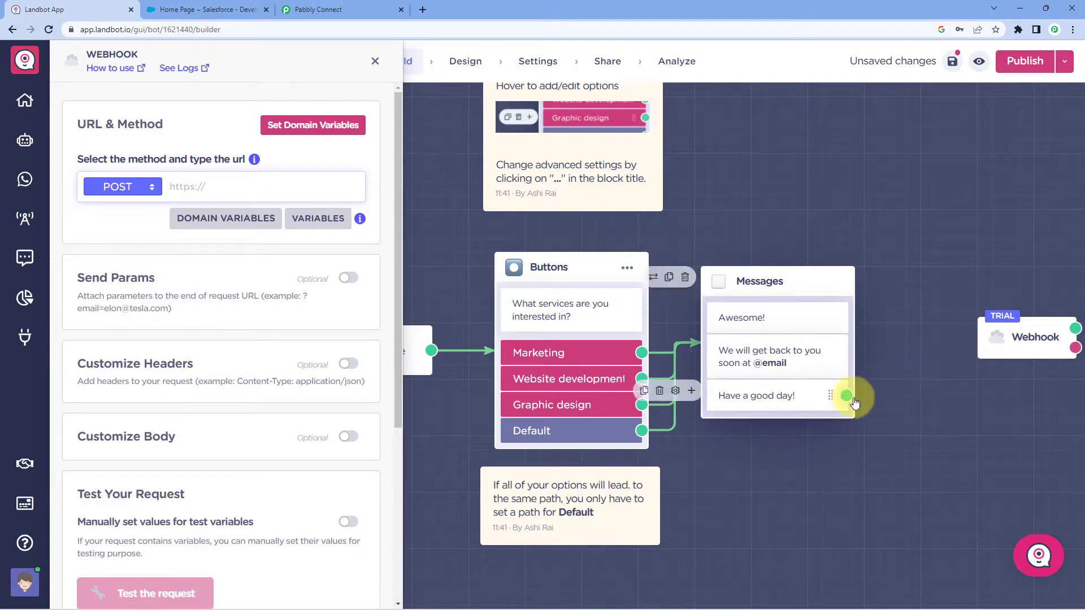
{"action": "left_click_drag", "start_coordinate": [846, 396], "coordinate": [988, 337]}
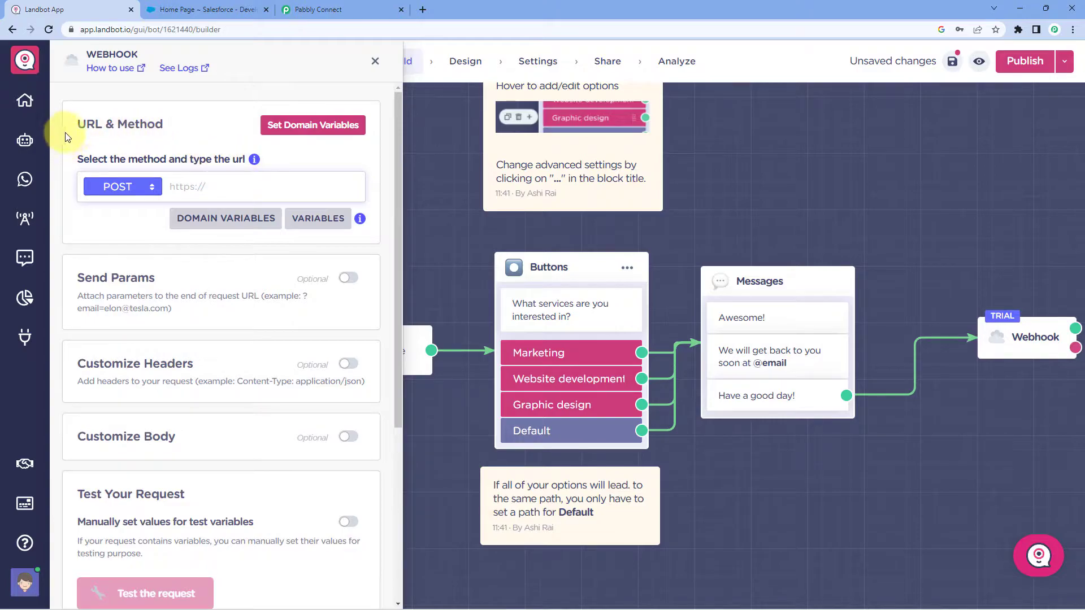
{"action": "left_click", "coordinate": [154, 188]}
{"action": "left_click", "coordinate": [110, 202]}
Copy the Pabbly webhook URL and bring up paste options in the Webhook URL field.
{"action": "left_click", "coordinate": [317, 10]}
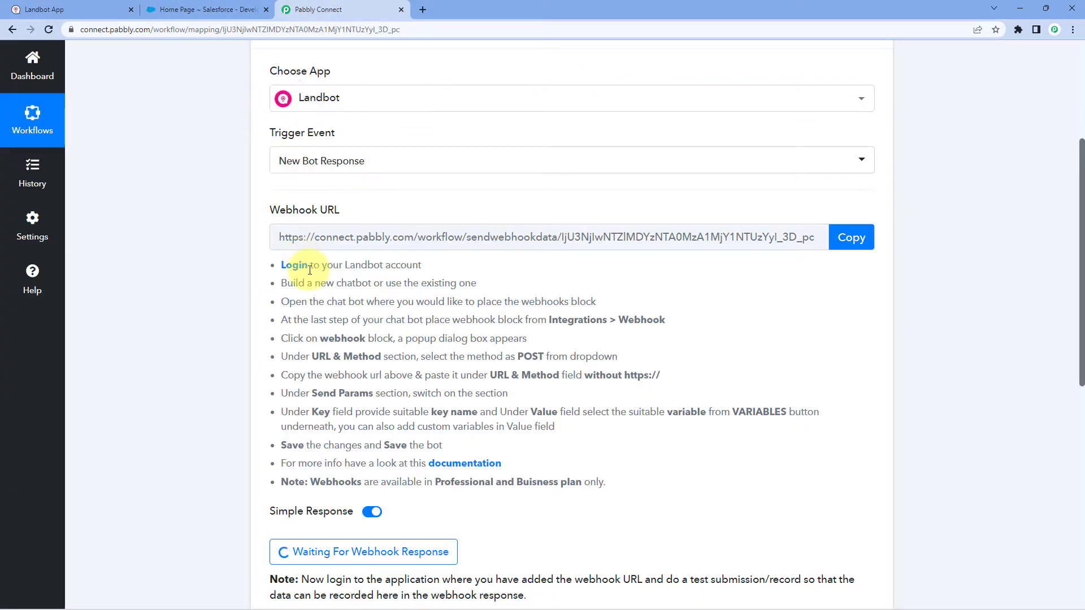
{"action": "left_click", "coordinate": [848, 248]}
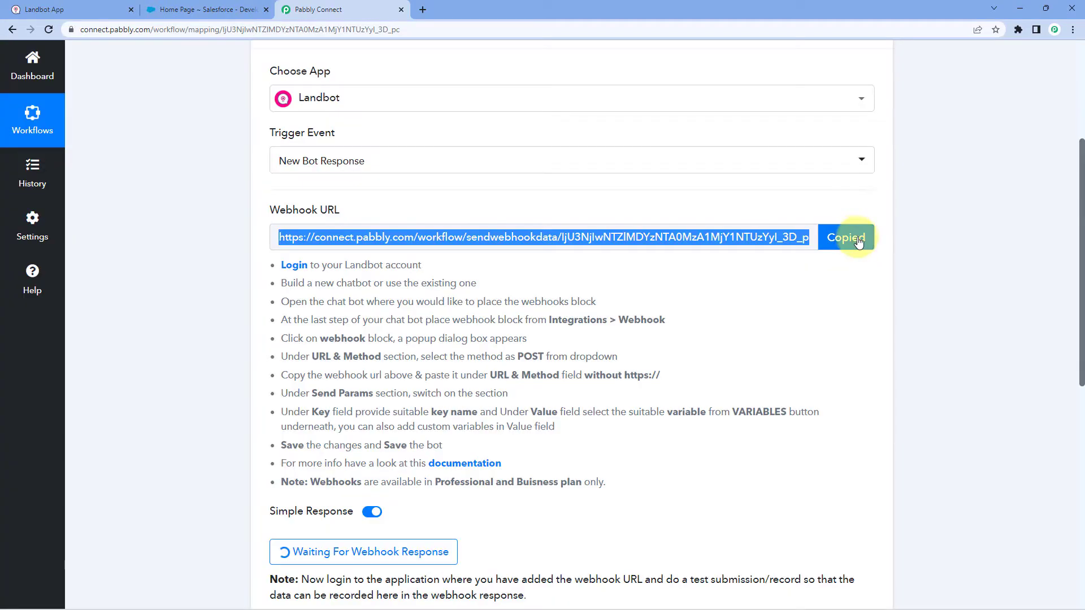
{"action": "left_click", "coordinate": [44, 10]}
{"action": "right_click", "coordinate": [235, 184]}
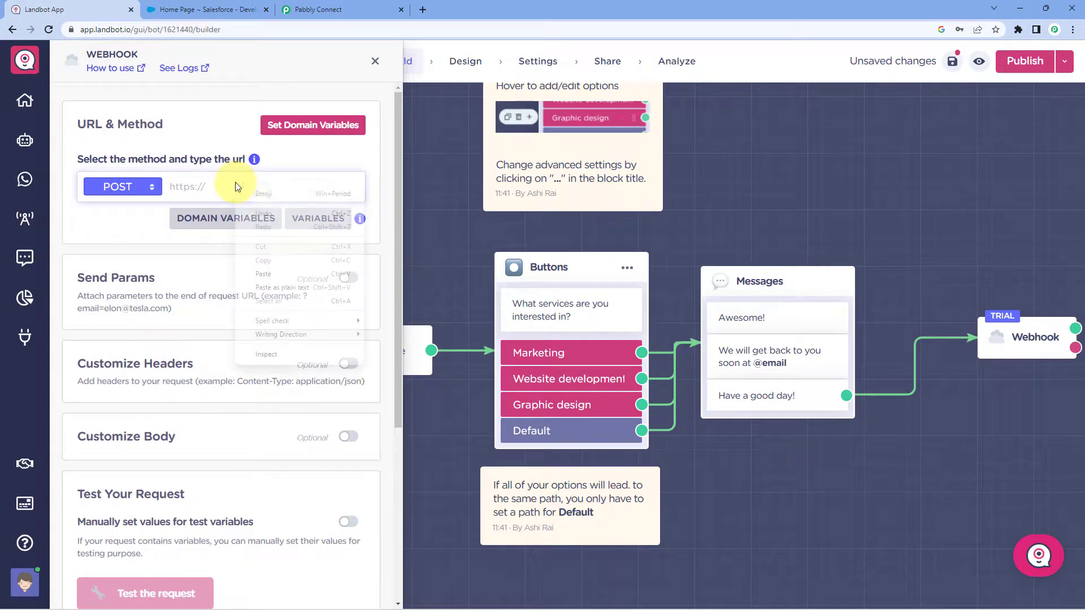
Paste the Pabbly URL, enable Send Params, then close the webhook panel, triggering the discard prompt.
{"action": "left_click", "coordinate": [282, 273]}
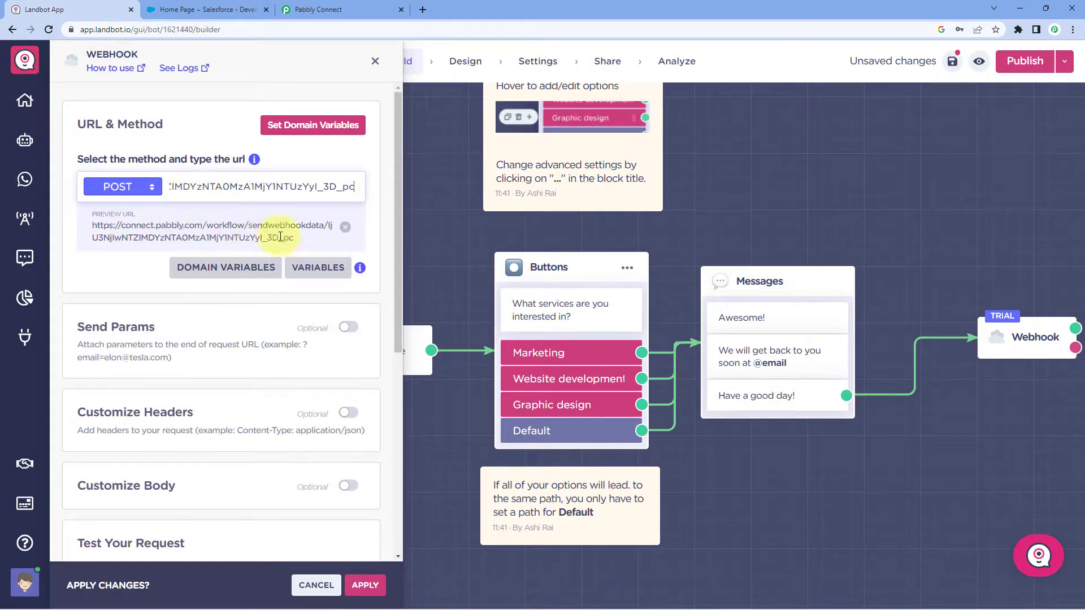
{"action": "scroll", "coordinate": [148, 271], "scroll_direction": "down", "scroll_amount": 1}
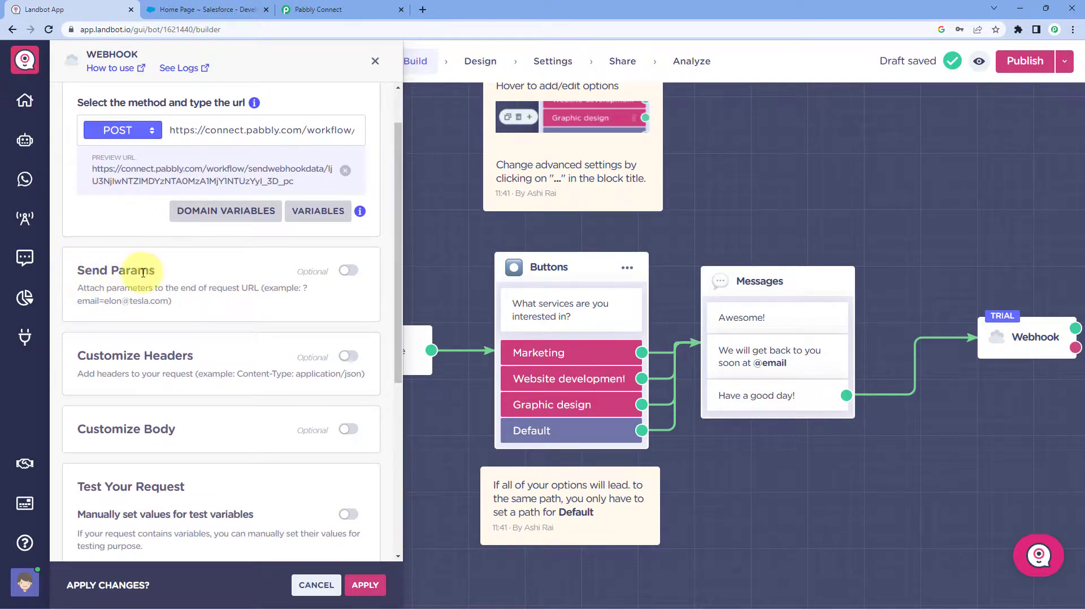
{"action": "left_click", "coordinate": [348, 271]}
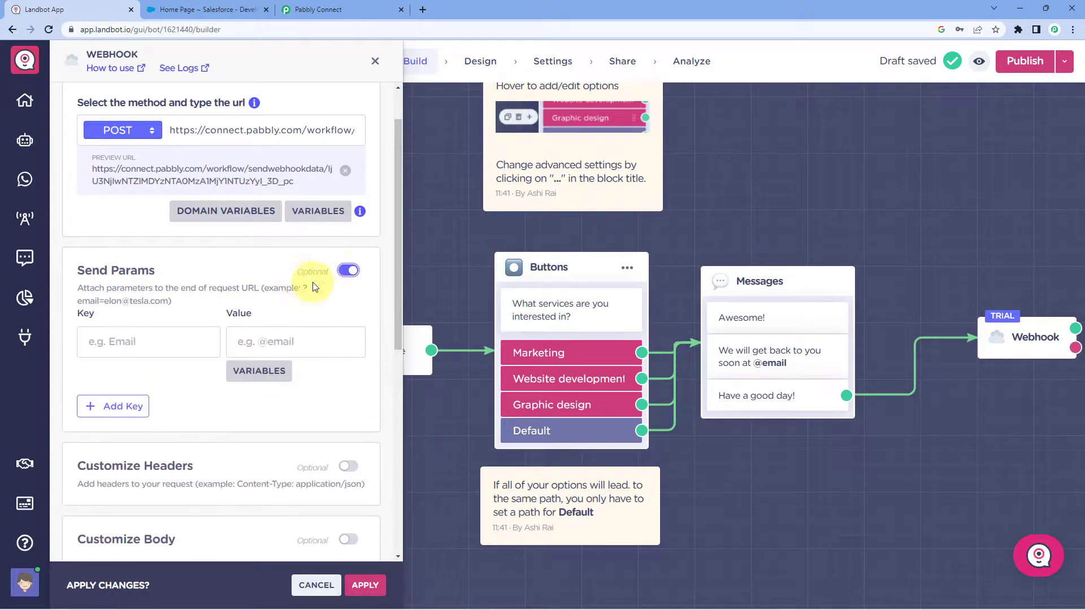
{"action": "scroll", "coordinate": [197, 265], "scroll_direction": "down", "scroll_amount": 1}
{"action": "scroll", "coordinate": [197, 266], "scroll_direction": "down", "scroll_amount": 2}
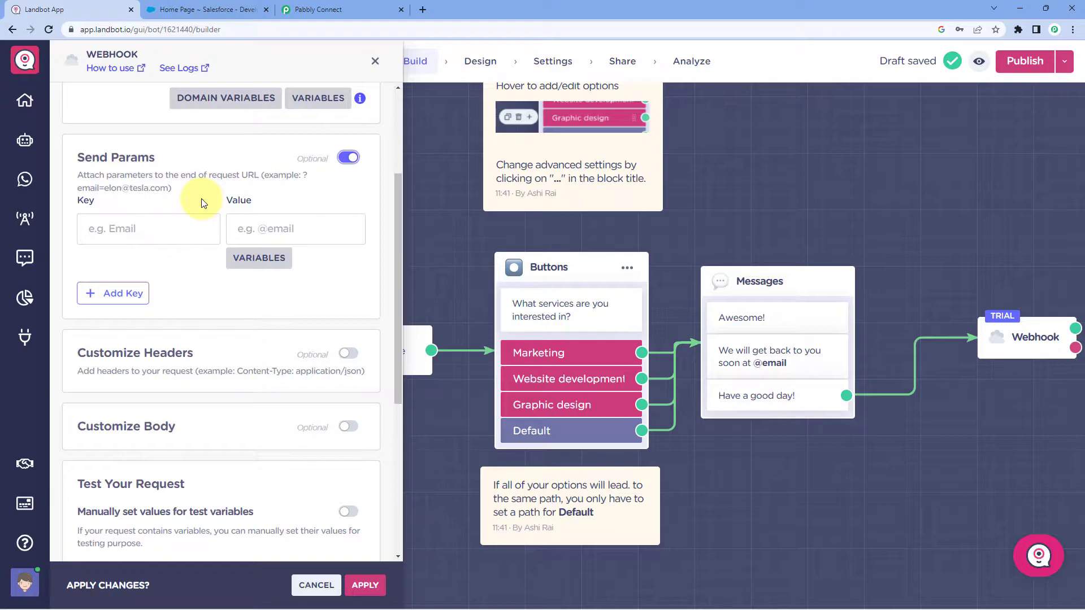
{"action": "left_click", "coordinate": [148, 226]}
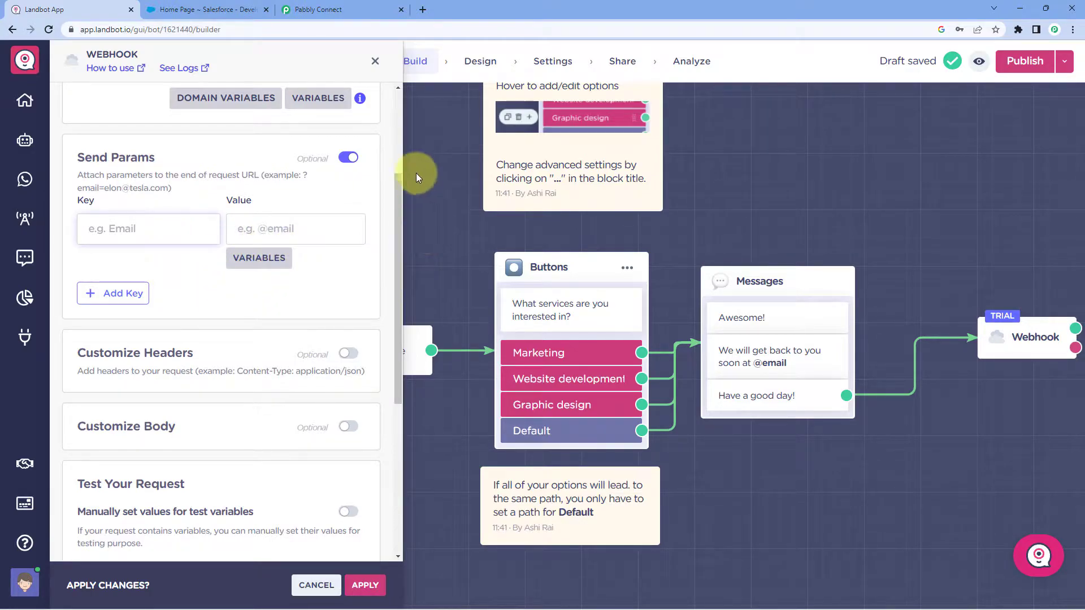
{"action": "left_click", "coordinate": [375, 61]}
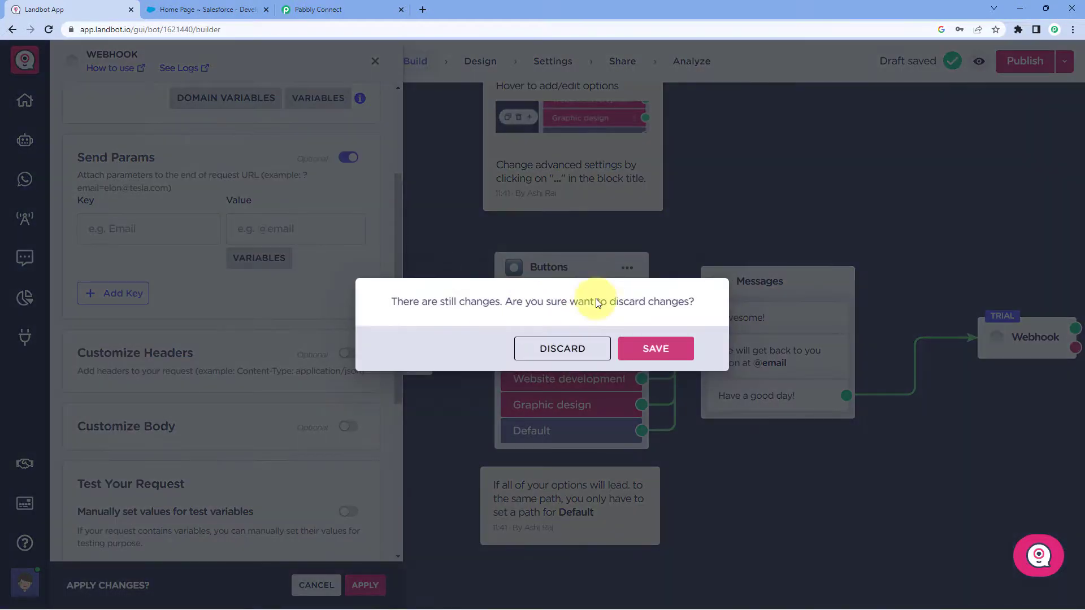
Discard the webhook changes, close the Integrations panel and block palette, and pan across the flow.
{"action": "left_click", "coordinate": [571, 346]}
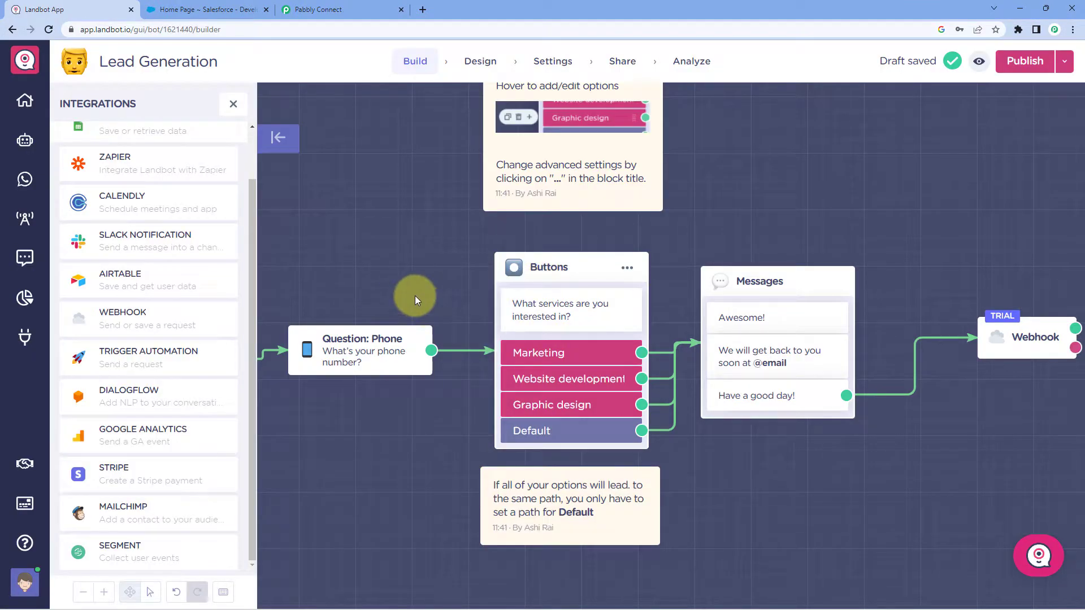
{"action": "left_click", "coordinate": [233, 104]}
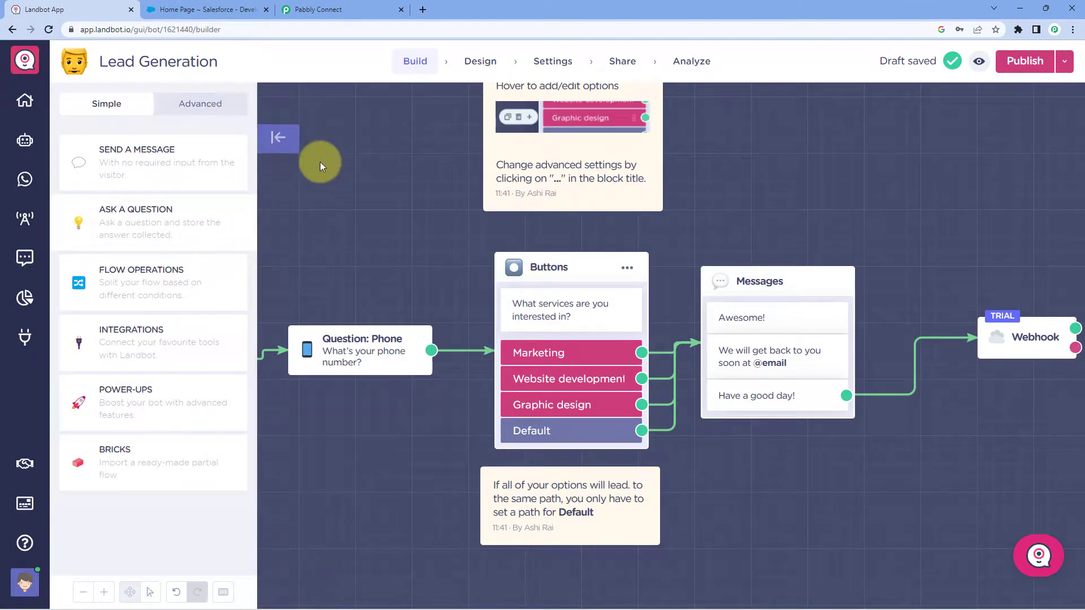
{"action": "left_click", "coordinate": [279, 138]}
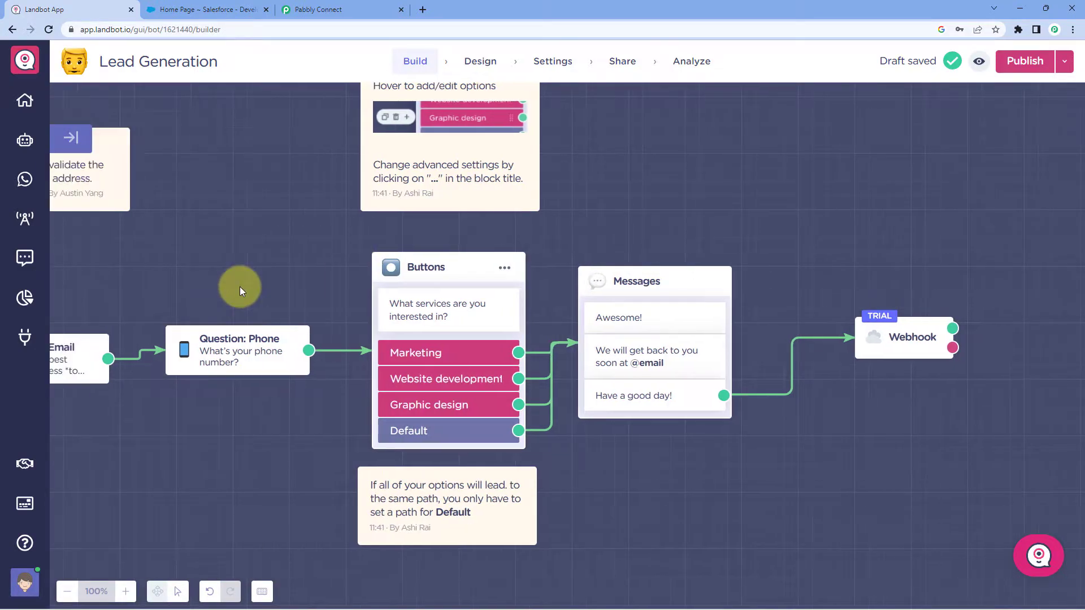
{"action": "scroll", "coordinate": [239, 286], "scroll_direction": "left", "scroll_amount": 10}
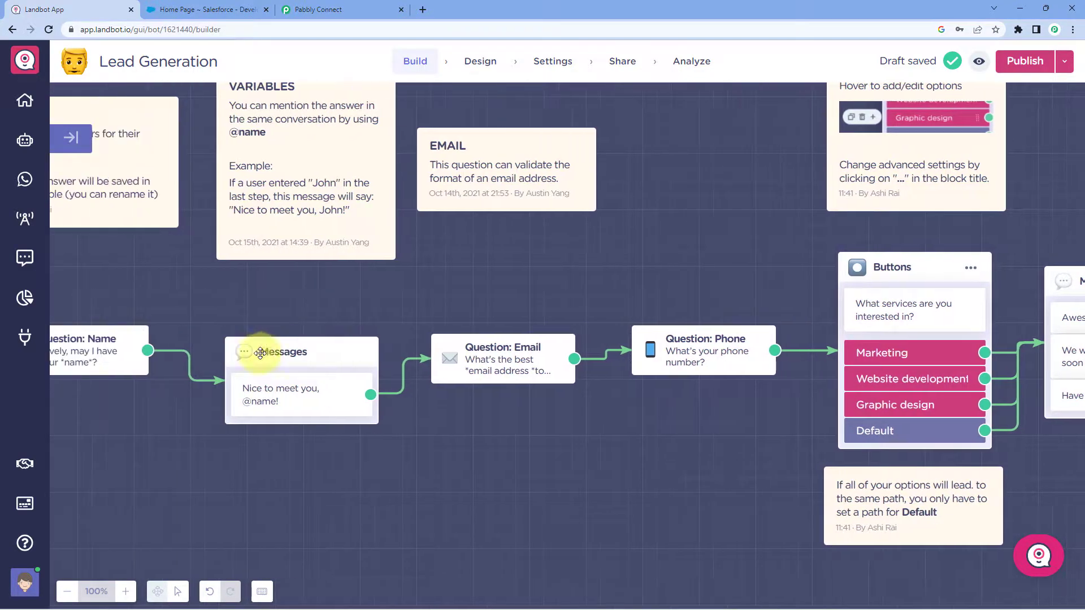
{"action": "scroll", "coordinate": [261, 324], "scroll_direction": "left", "scroll_amount": 4}
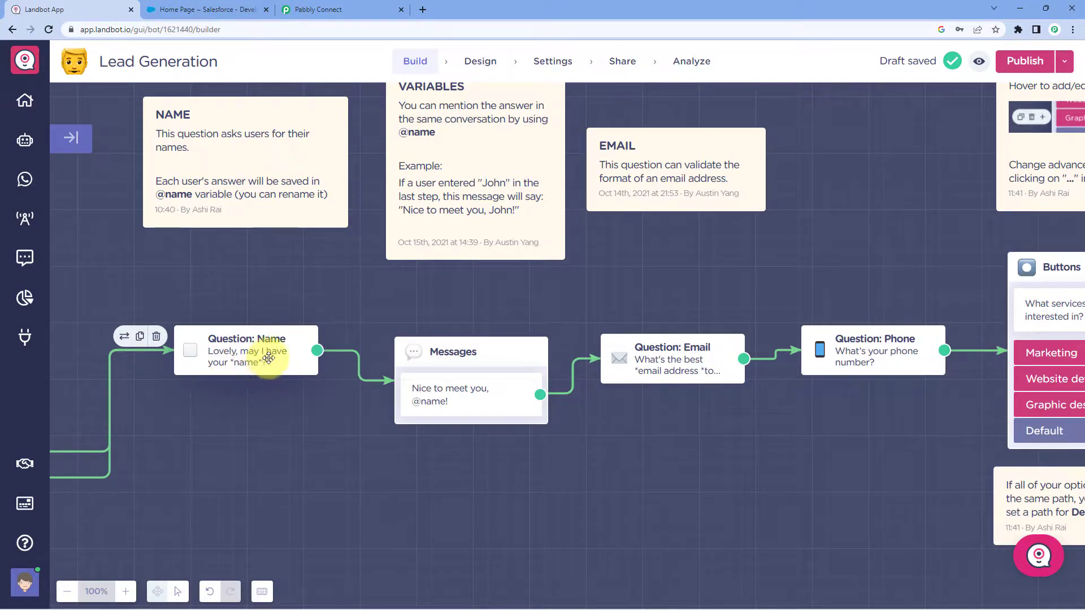
{"action": "scroll", "coordinate": [701, 356], "scroll_direction": "right", "scroll_amount": 3}
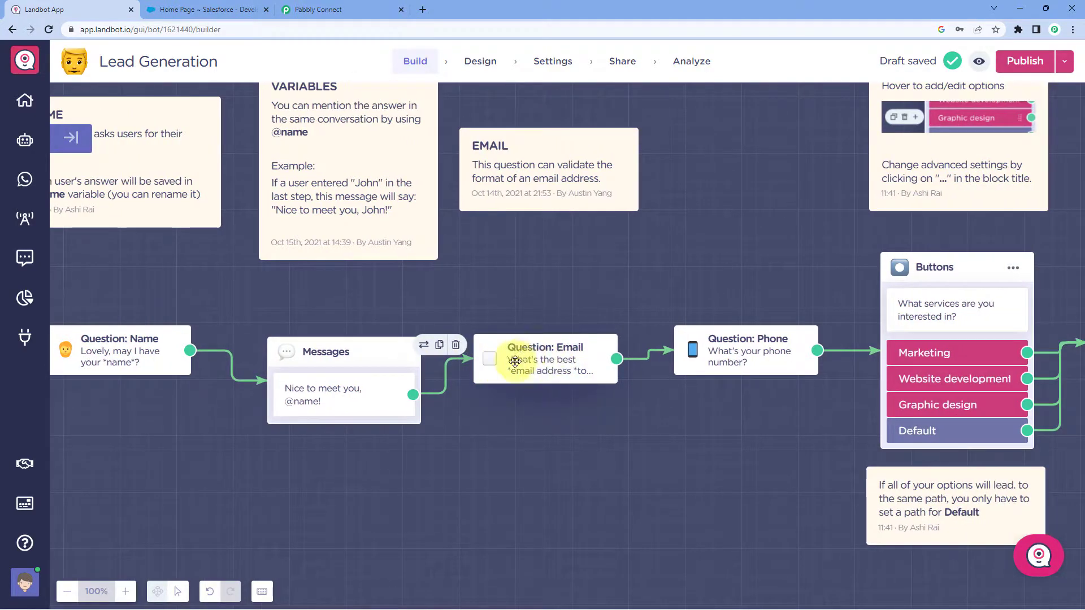
{"action": "scroll", "coordinate": [744, 354], "scroll_direction": "right", "scroll_amount": 4}
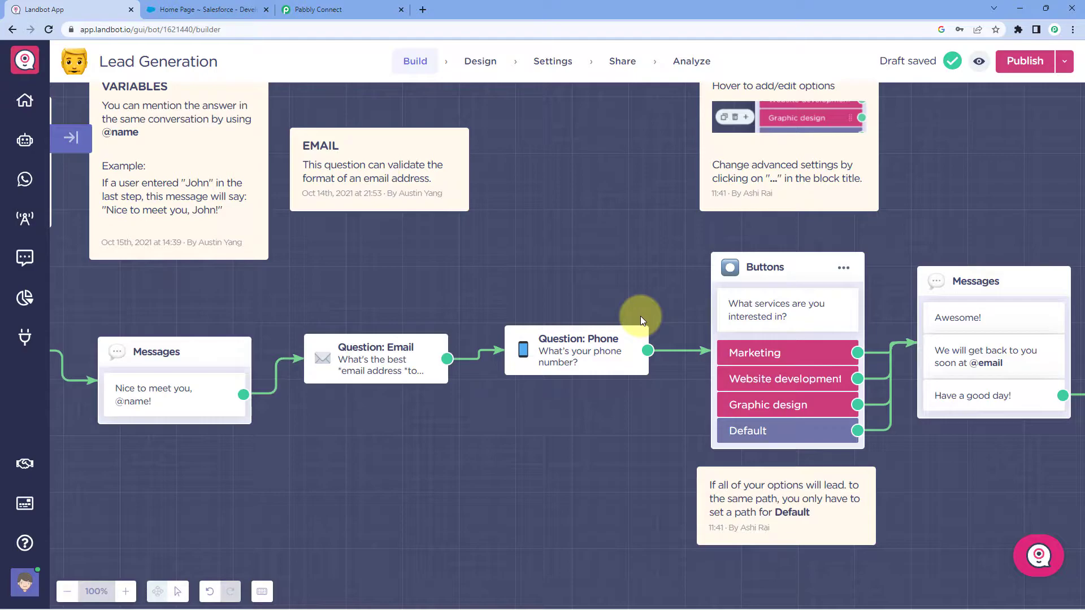
{"action": "scroll", "coordinate": [841, 300], "scroll_direction": "right", "scroll_amount": 5}
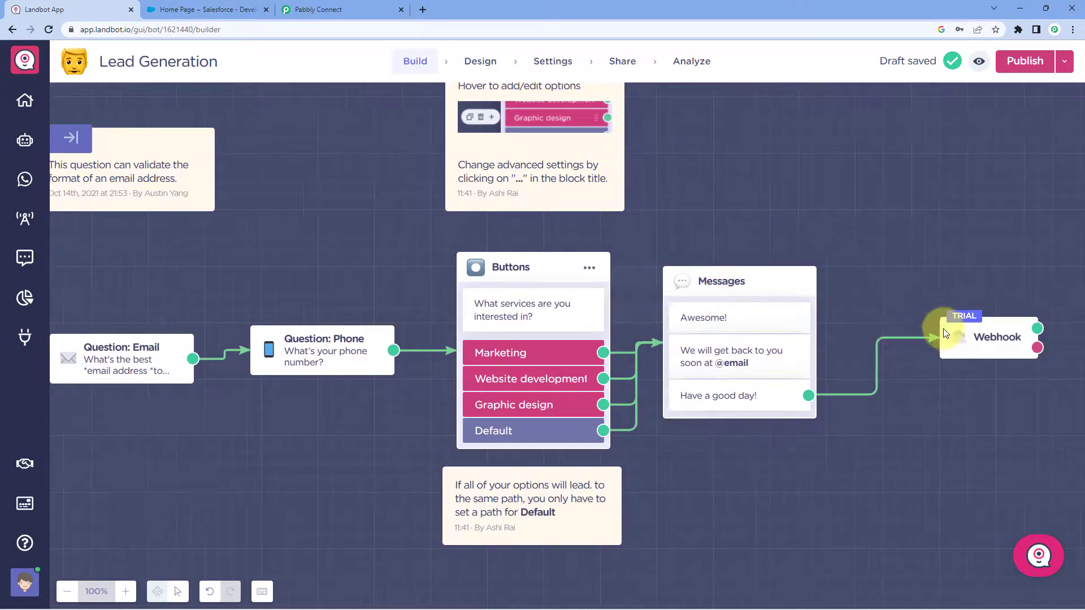
Reopen the Webhook settings, enable Send Params, and map the Name key to the name variable.
{"action": "left_click", "coordinate": [943, 329]}
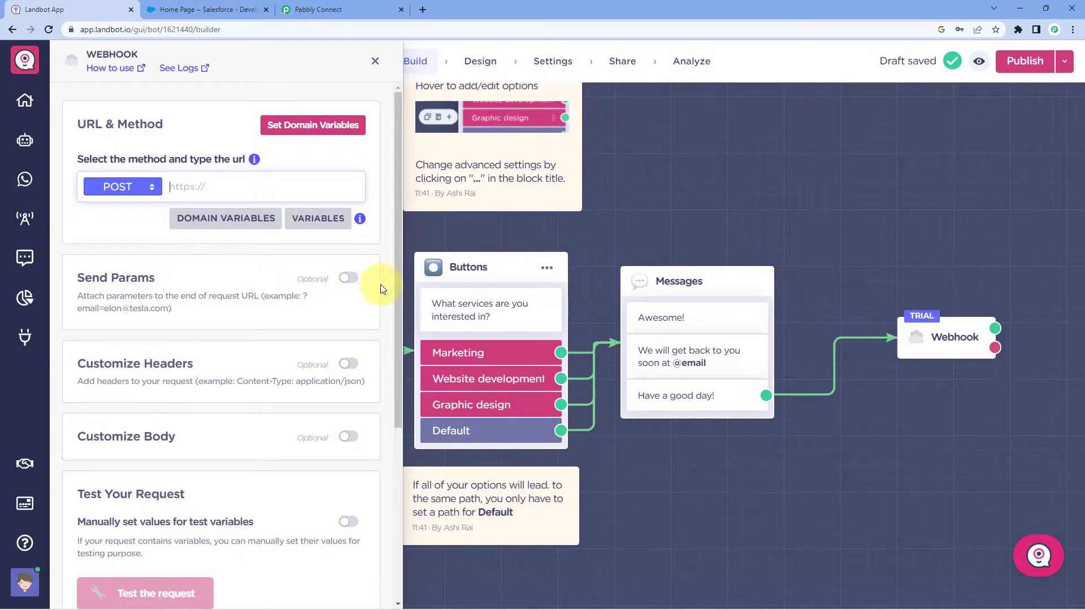
{"action": "left_click", "coordinate": [348, 279]}
{"action": "scroll", "coordinate": [240, 280], "scroll_direction": "down", "scroll_amount": 1}
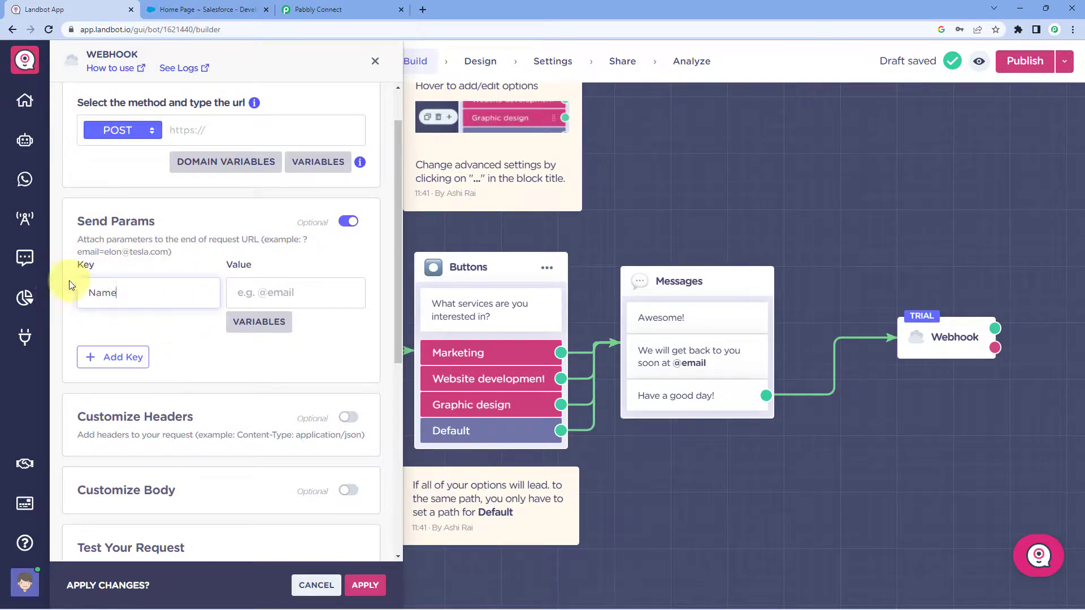
{"action": "double_click", "coordinate": [109, 291]}
{"action": "left_click", "coordinate": [134, 290]}
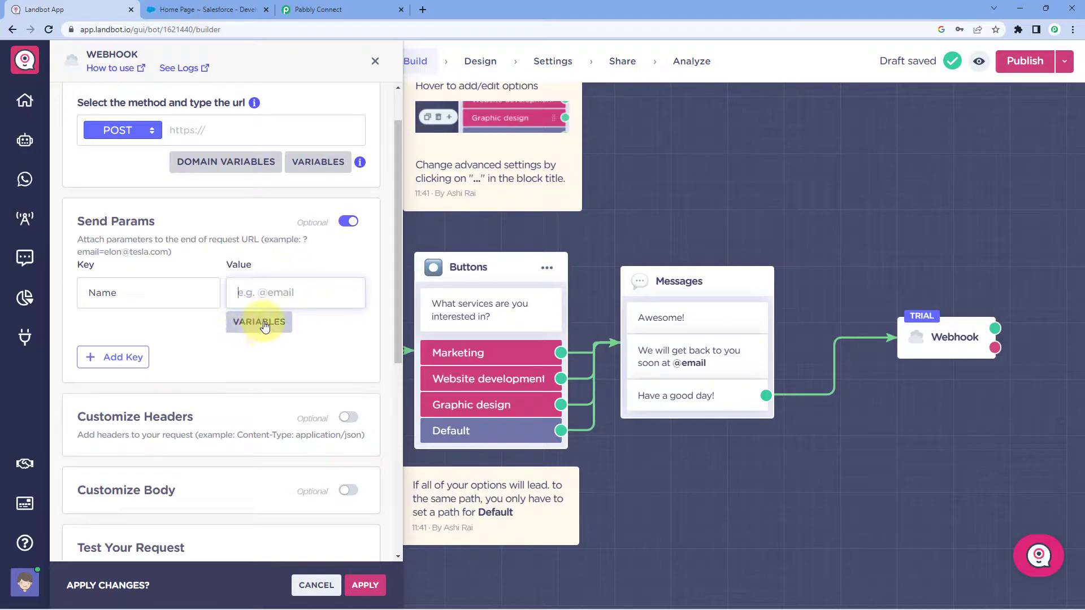
{"action": "left_click", "coordinate": [257, 325]}
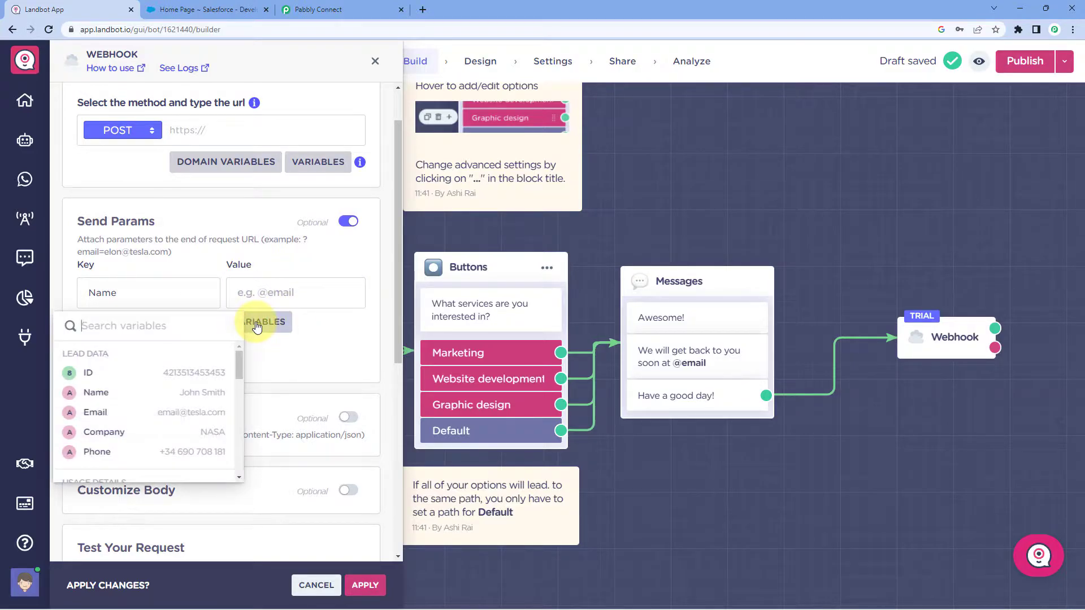
{"action": "left_click", "coordinate": [116, 395]}
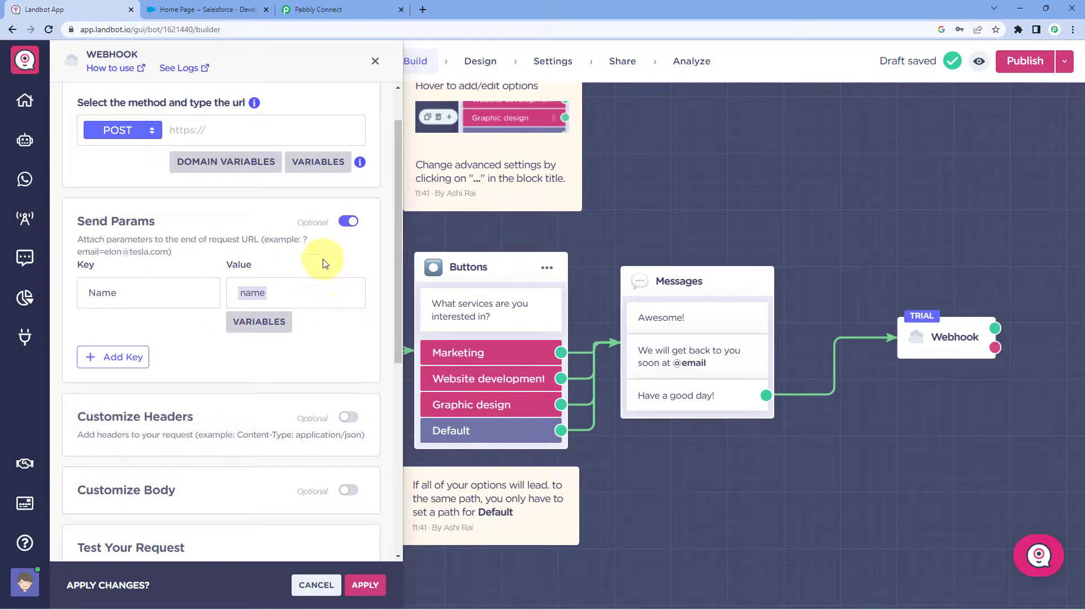
Add an Email parameter filled from the email variable.
{"action": "left_click", "coordinate": [117, 357]}
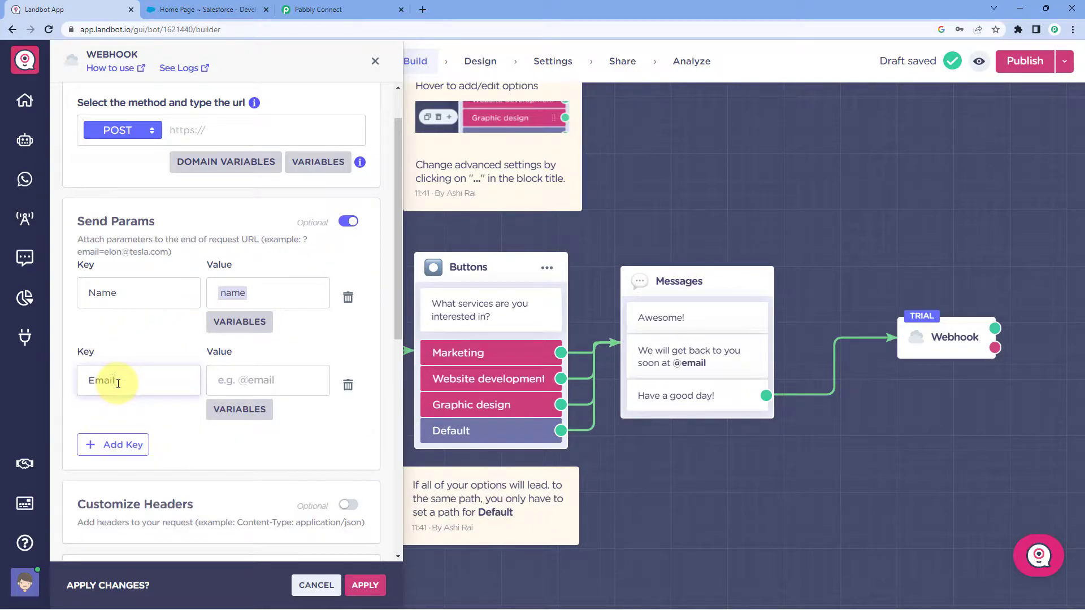
{"action": "left_click", "coordinate": [230, 381]}
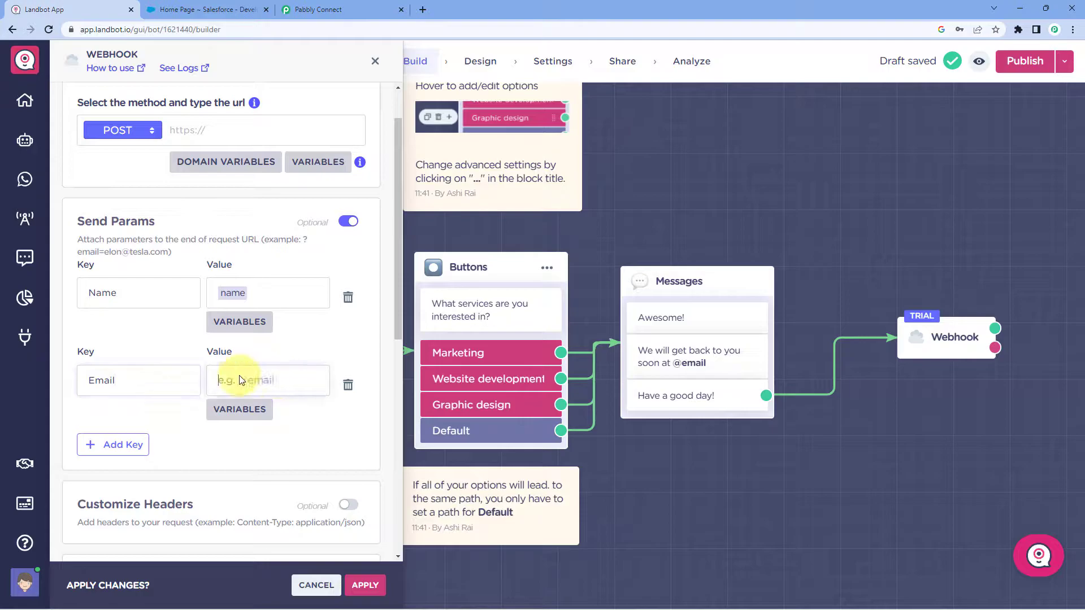
{"action": "left_click", "coordinate": [246, 418]}
{"action": "scroll", "coordinate": [195, 376], "scroll_direction": "down", "scroll_amount": 1}
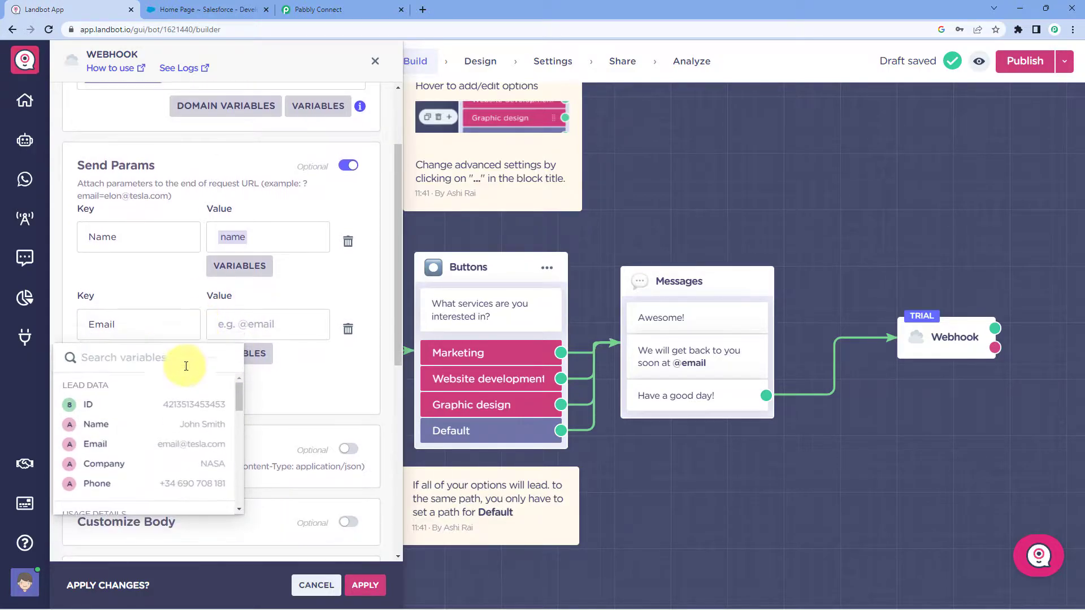
{"action": "left_click", "coordinate": [137, 445]}
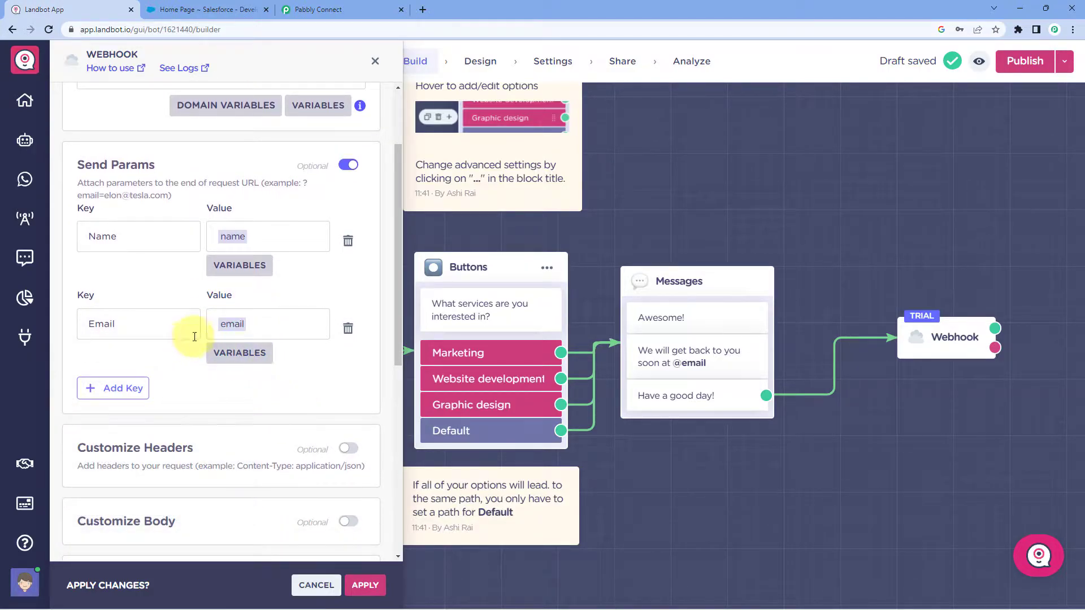
Add a 'Mobile No.' parameter filled from the phone variable.
{"action": "left_click", "coordinate": [112, 389]}
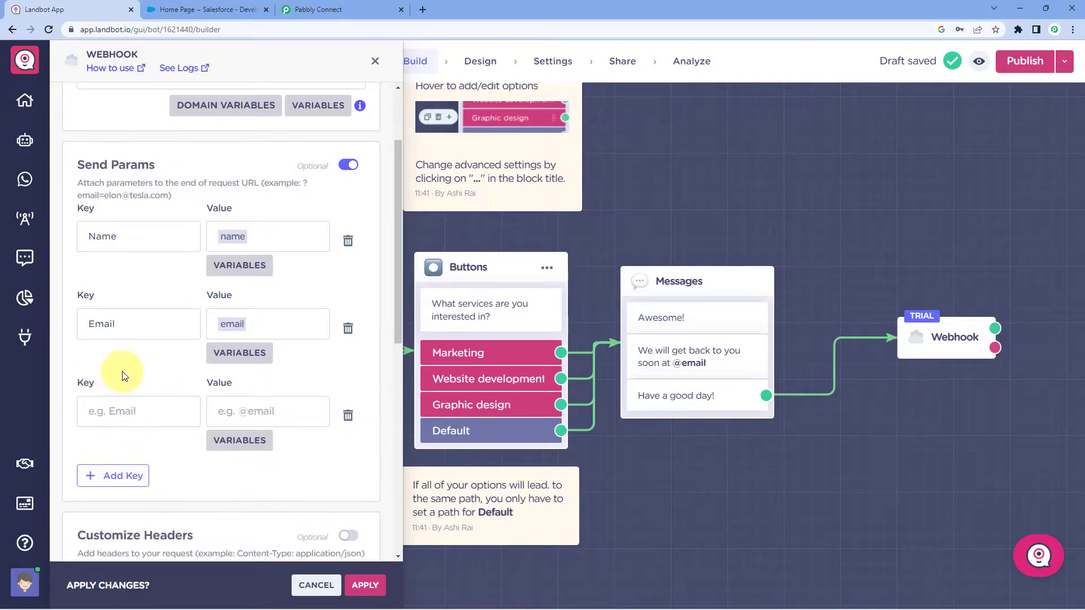
{"action": "scroll", "coordinate": [130, 356], "scroll_direction": "down", "scroll_amount": 1}
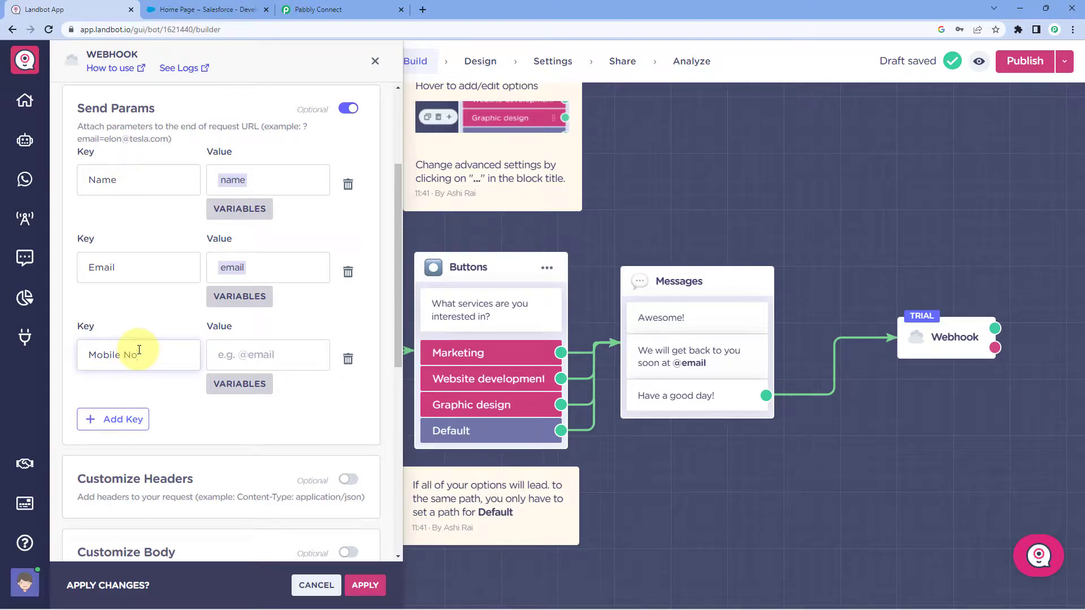
{"action": "type", "text": "Mobile No."}
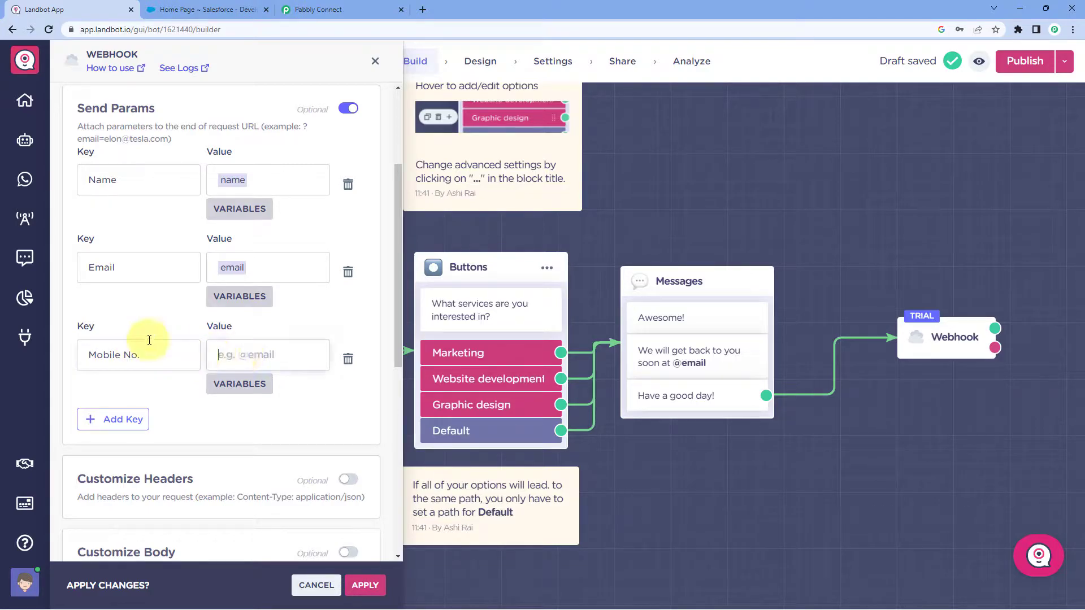
{"action": "left_click_drag", "start_coordinate": [175, 351], "coordinate": [53, 360]}
{"action": "left_click", "coordinate": [249, 355]}
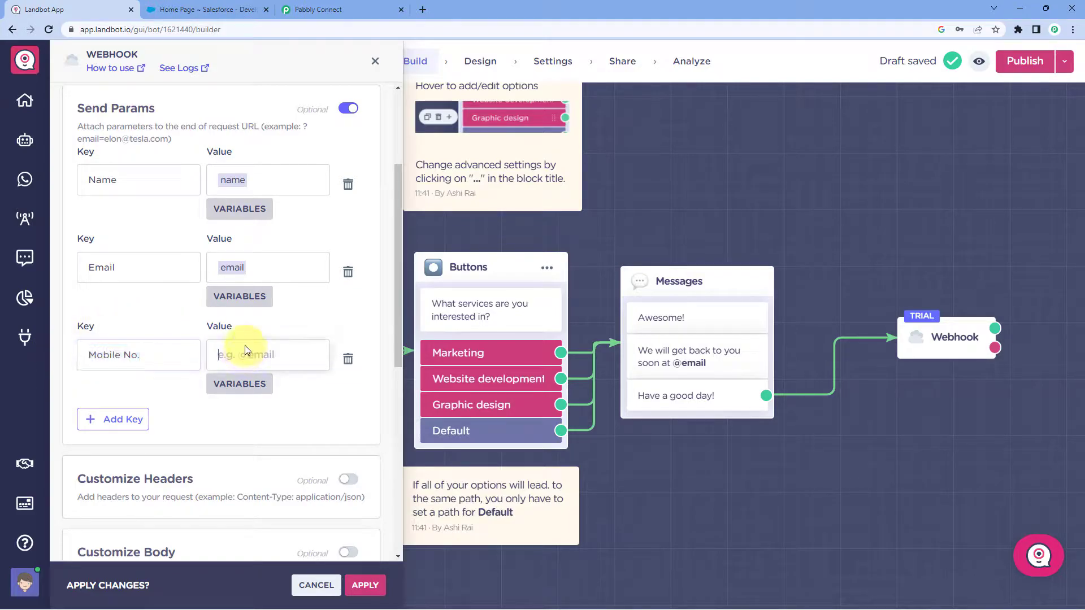
{"action": "left_click", "coordinate": [252, 385]}
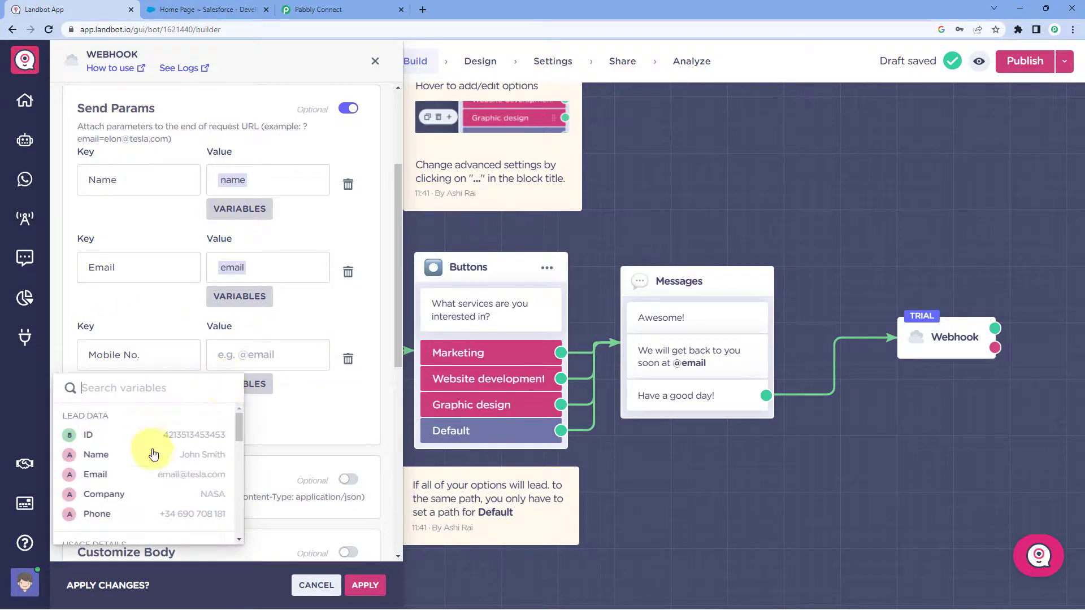
{"action": "scroll", "coordinate": [129, 462], "scroll_direction": "down", "scroll_amount": 1}
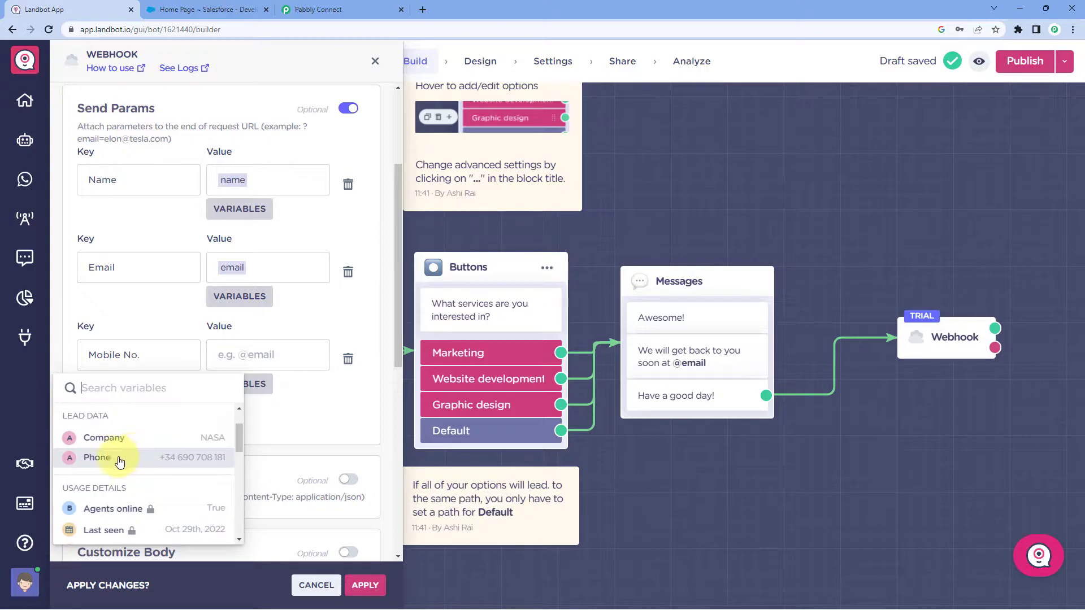
{"action": "left_click", "coordinate": [128, 457]}
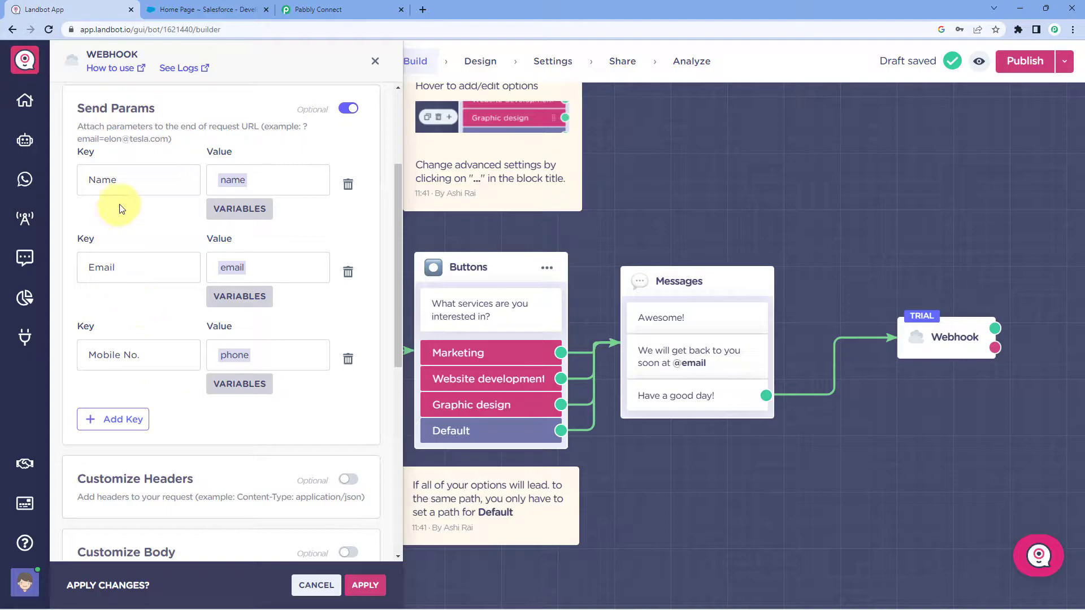
Add a Service parameter from the service variable and try applying, which fails without a URL.
{"action": "left_click", "coordinate": [131, 420]}
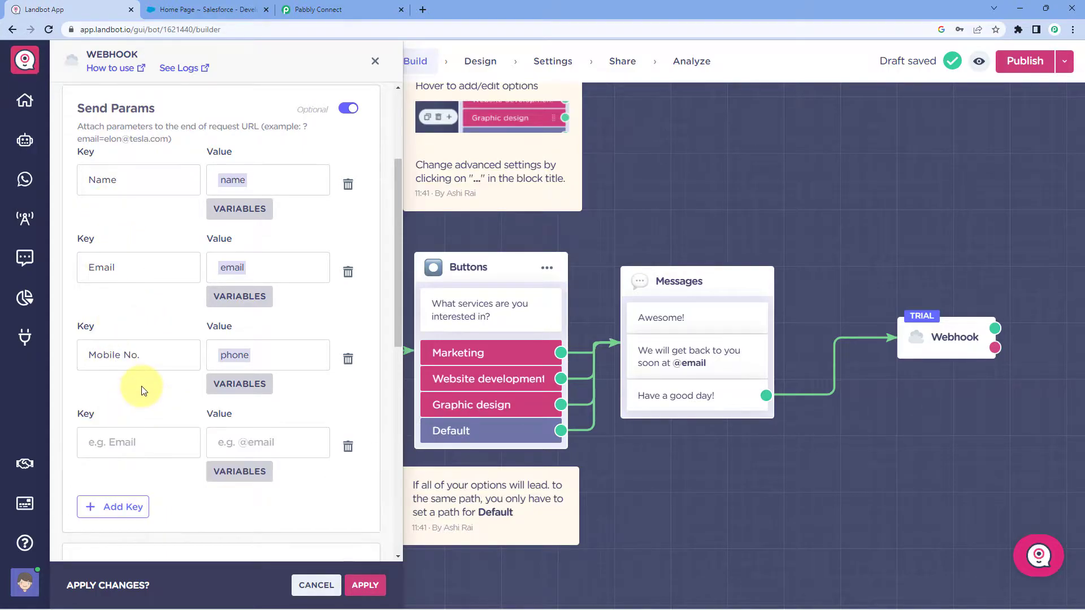
{"action": "scroll", "coordinate": [144, 378], "scroll_direction": "down", "scroll_amount": 2}
{"action": "left_click", "coordinate": [154, 331]}
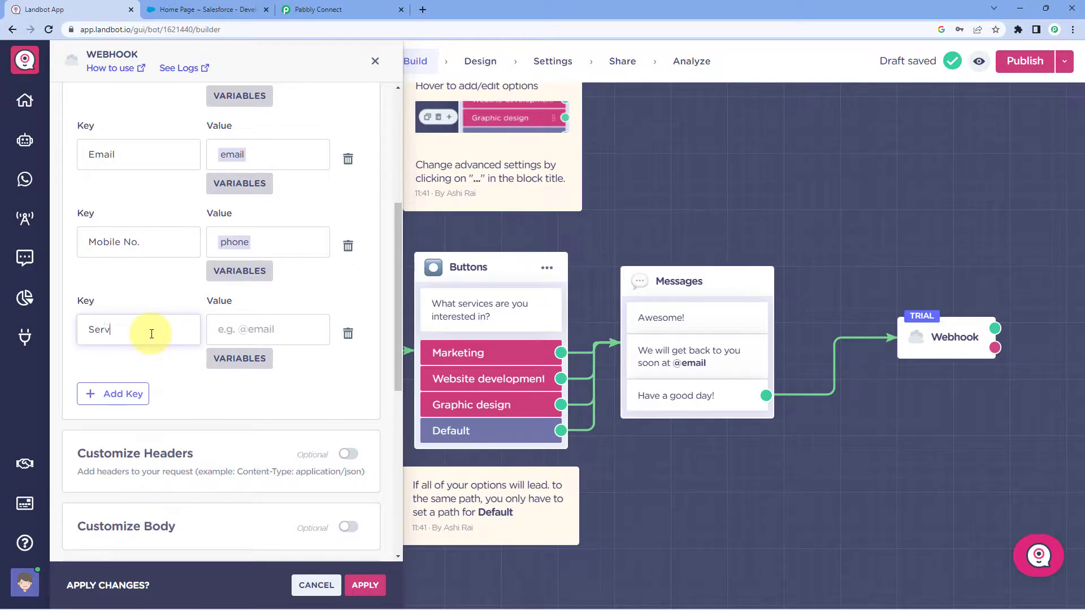
{"action": "left_click", "coordinate": [240, 358]}
{"action": "scroll", "coordinate": [177, 429], "scroll_direction": "down", "scroll_amount": 6}
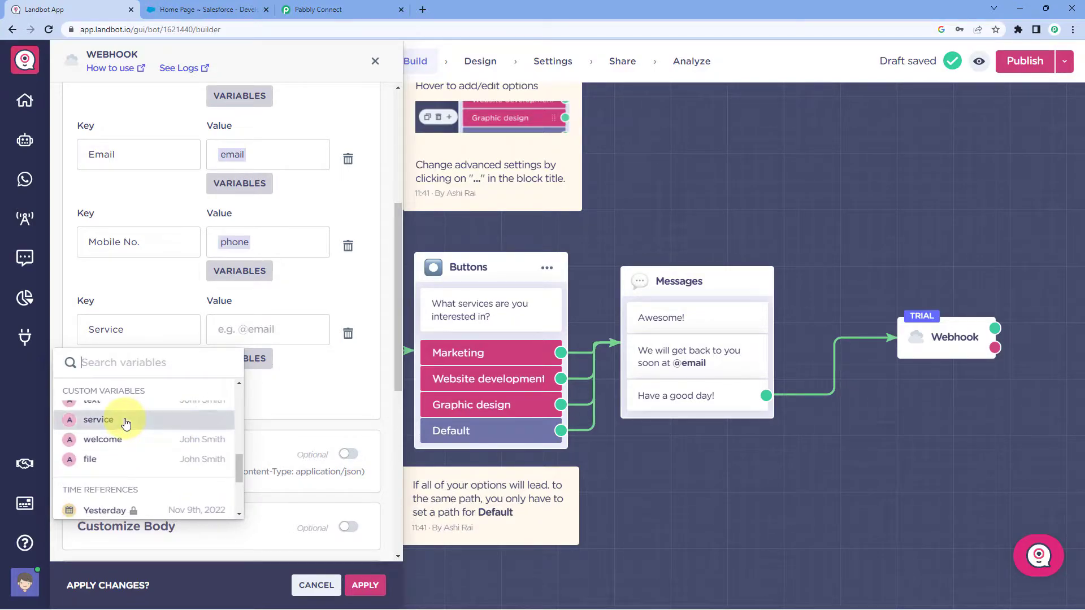
{"action": "left_click", "coordinate": [126, 421]}
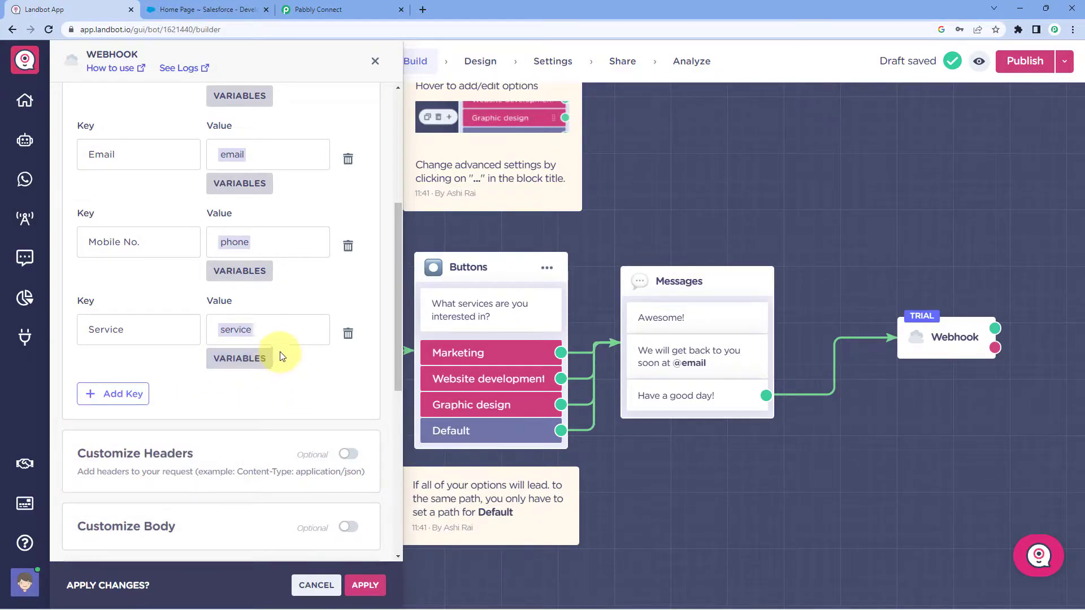
{"action": "scroll", "coordinate": [295, 208], "scroll_direction": "up", "scroll_amount": 3}
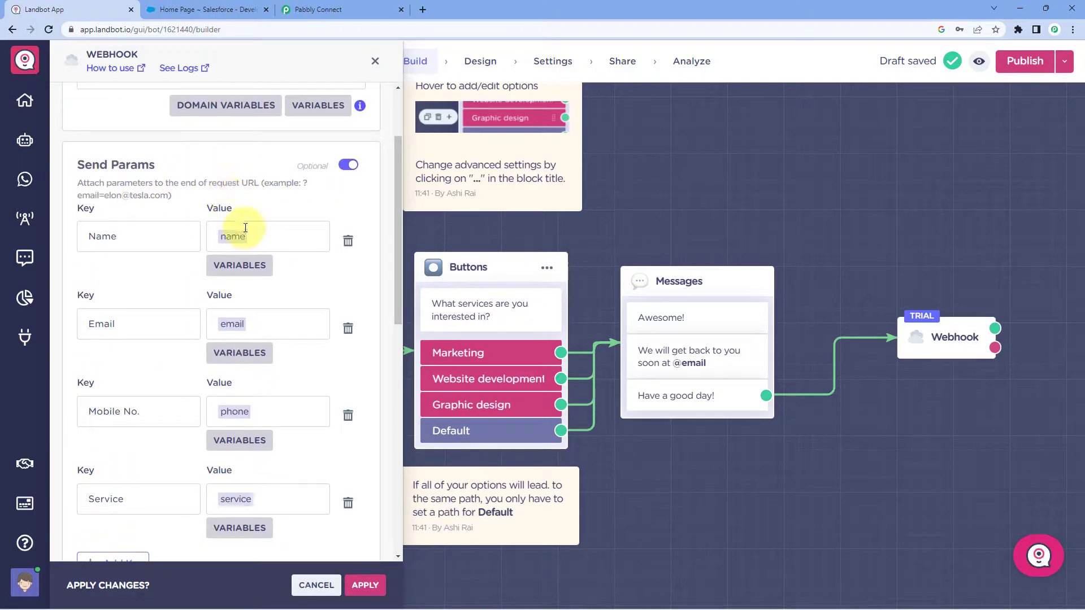
{"action": "scroll", "coordinate": [184, 283], "scroll_direction": "down", "scroll_amount": 3}
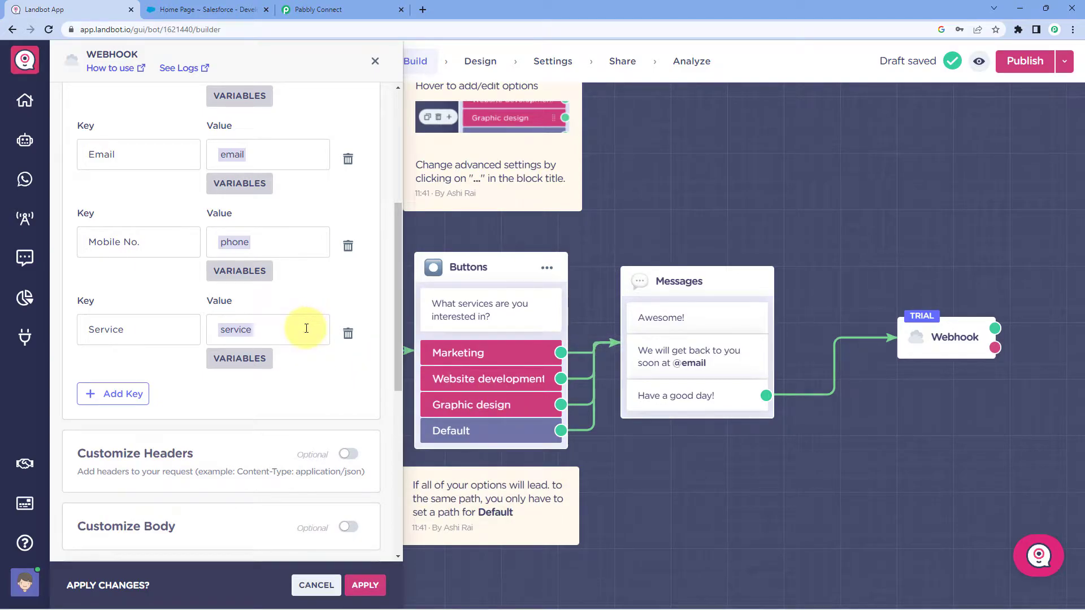
{"action": "scroll", "coordinate": [293, 289], "scroll_direction": "down", "scroll_amount": 3}
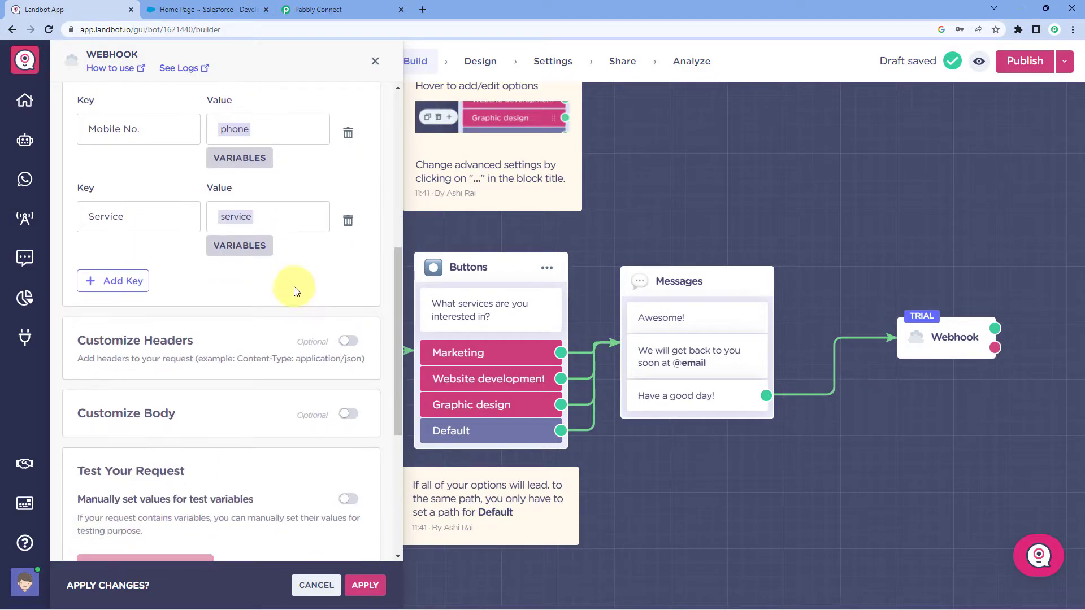
{"action": "scroll", "coordinate": [303, 261], "scroll_direction": "up", "scroll_amount": 3}
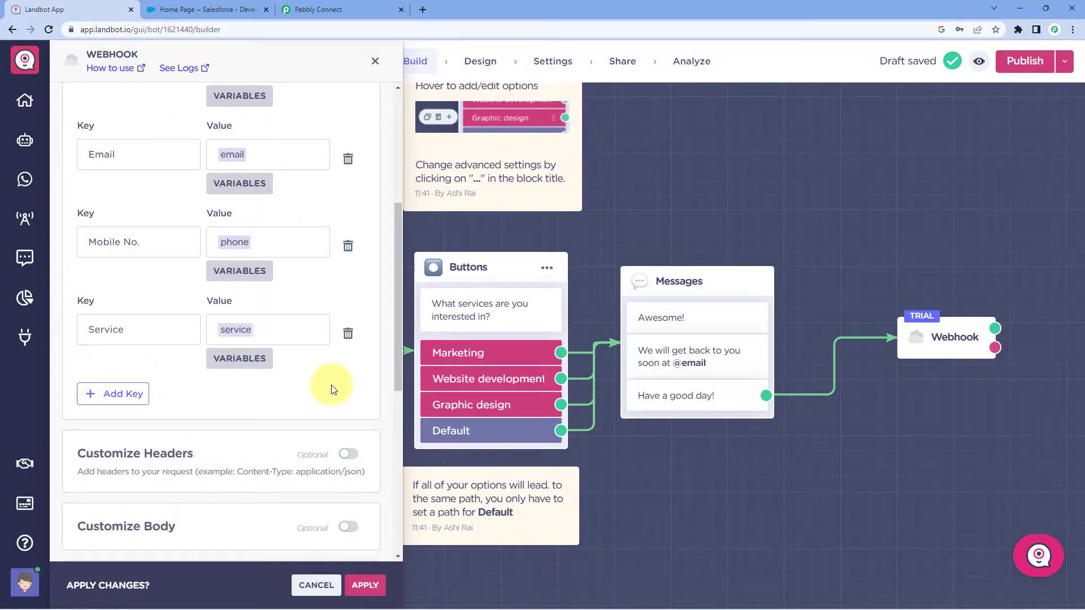
{"action": "scroll", "coordinate": [332, 382], "scroll_direction": "up", "scroll_amount": 4}
{"action": "scroll", "coordinate": [332, 387], "scroll_direction": "down", "scroll_amount": 7}
{"action": "left_click", "coordinate": [365, 589]}
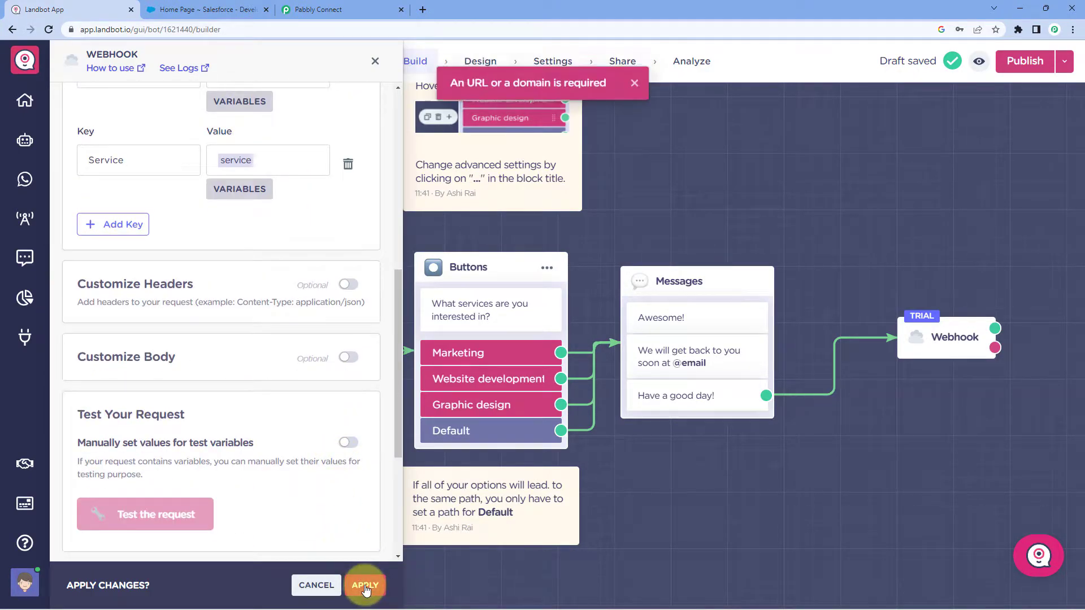
Paste the Pabbly webhook URL into the URL & Method field and apply the Webhook settings.
{"action": "scroll", "coordinate": [302, 338], "scroll_direction": "up", "scroll_amount": 8}
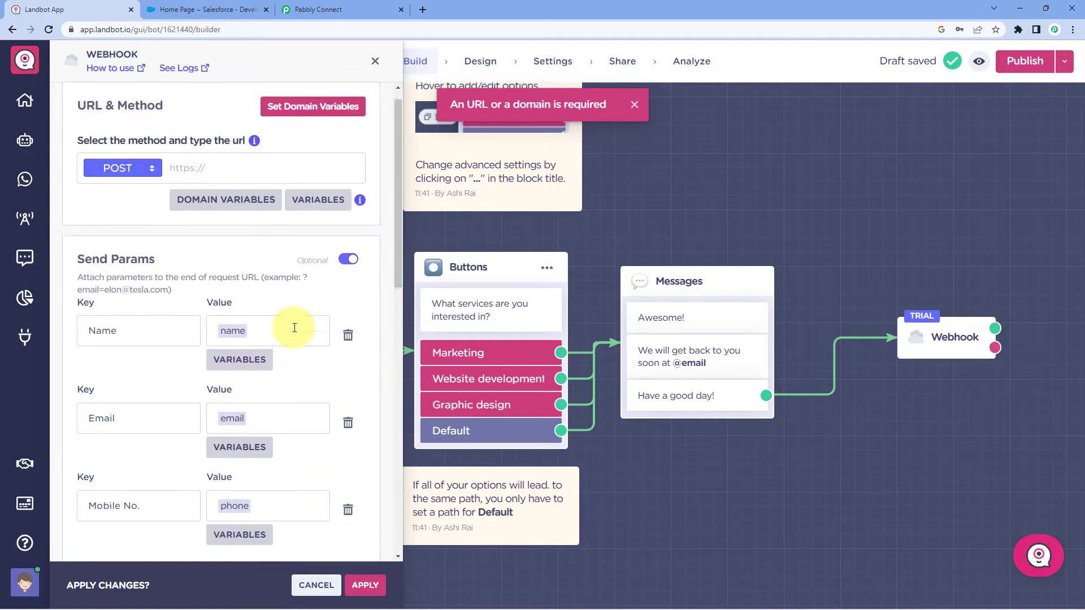
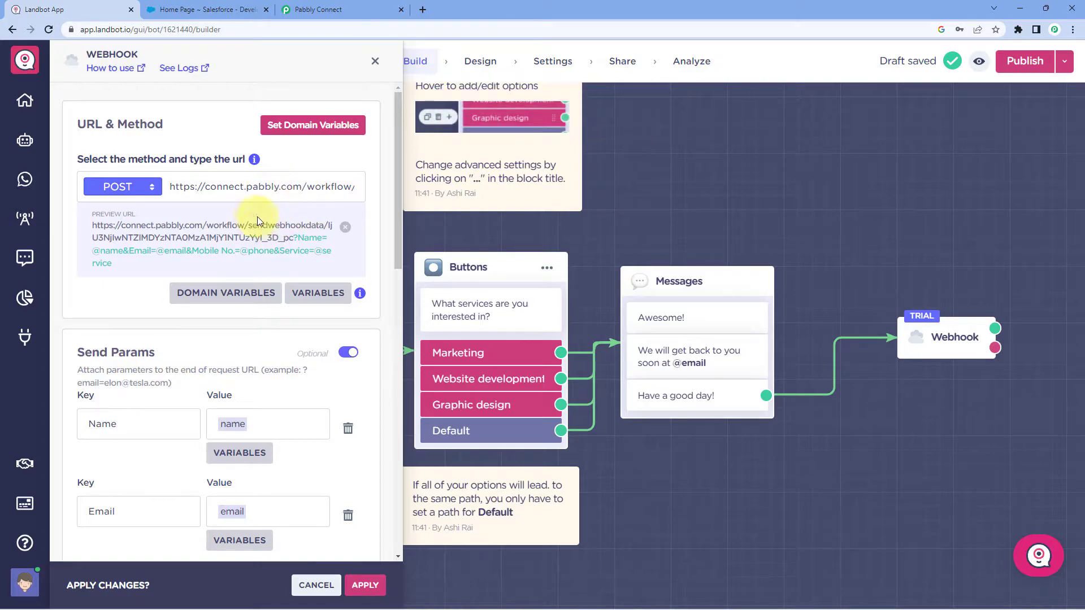
{"action": "left_click", "coordinate": [365, 586]}
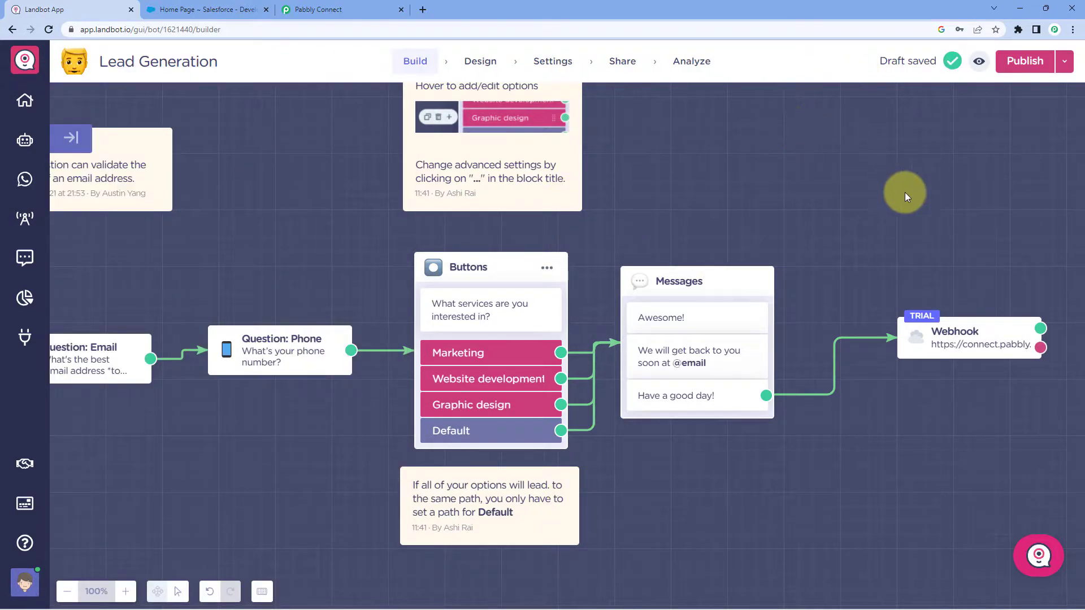
Link the 'Have a good day!' message output to the Webhook block.
{"action": "left_click_drag", "start_coordinate": [879, 337], "coordinate": [882, 336]}
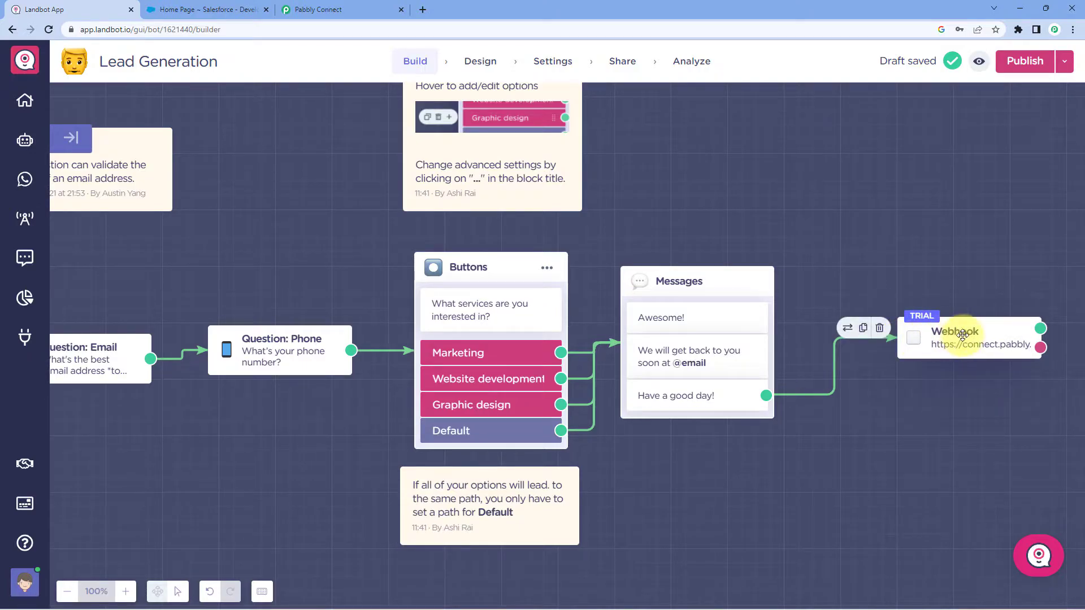
{"action": "left_click", "coordinate": [319, 9]}
{"action": "left_click", "coordinate": [232, 226]}
{"action": "scroll", "coordinate": [223, 285], "scroll_direction": "down", "scroll_amount": 3}
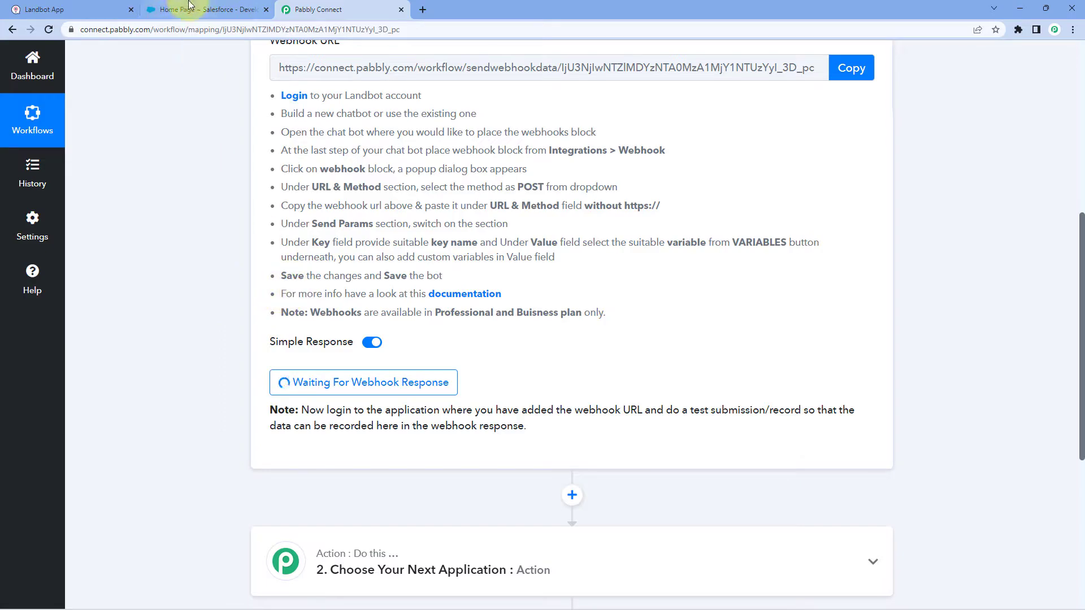
{"action": "left_click", "coordinate": [113, 10]}
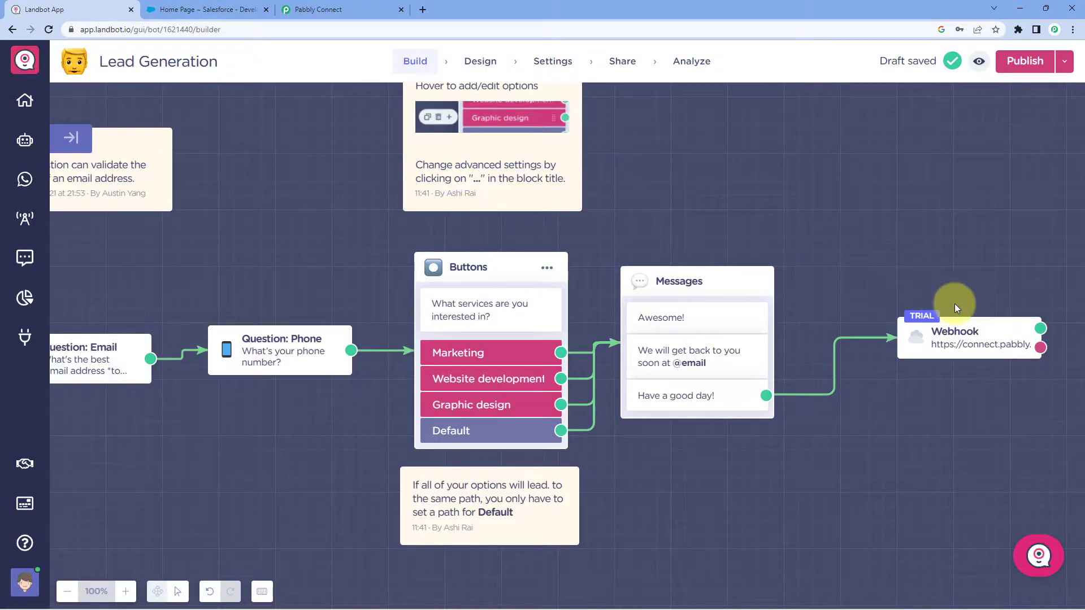
Publish the Lead Generation bot and open its live preview.
{"action": "left_click", "coordinate": [1025, 61]}
{"action": "mouse_move", "coordinate": [977, 66]}
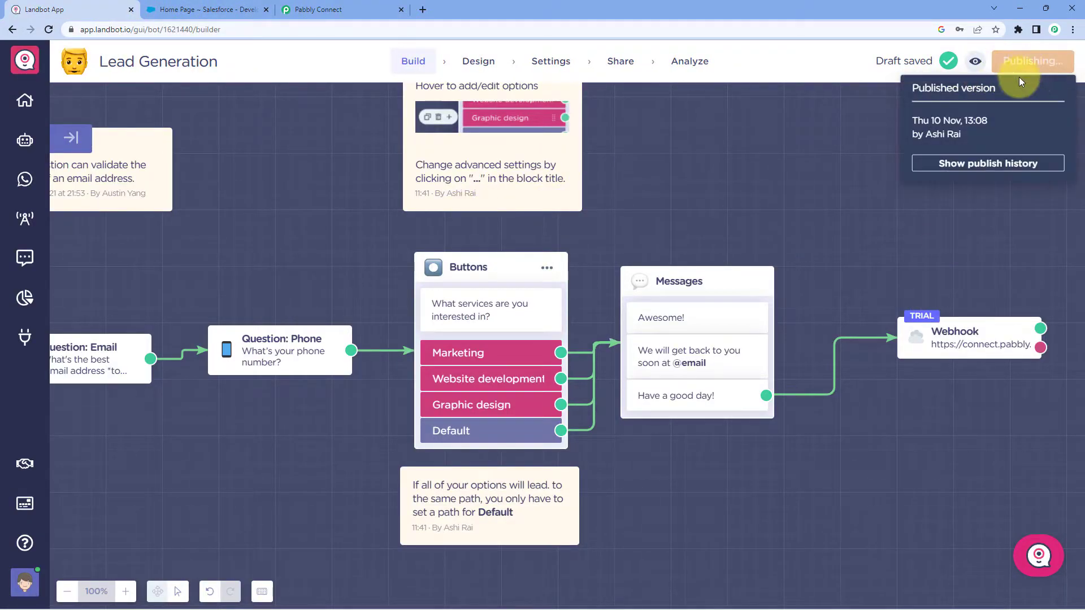
{"action": "left_click", "coordinate": [967, 62]}
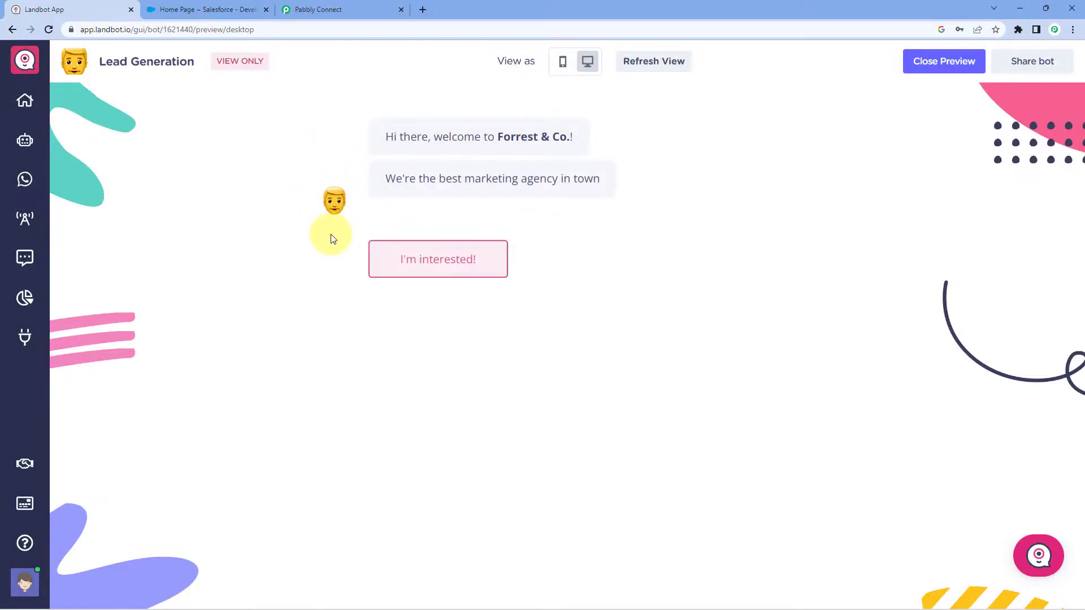
Start the test chat with I'm interested! and submit a dummy lead name and email.
{"action": "left_click", "coordinate": [439, 368]}
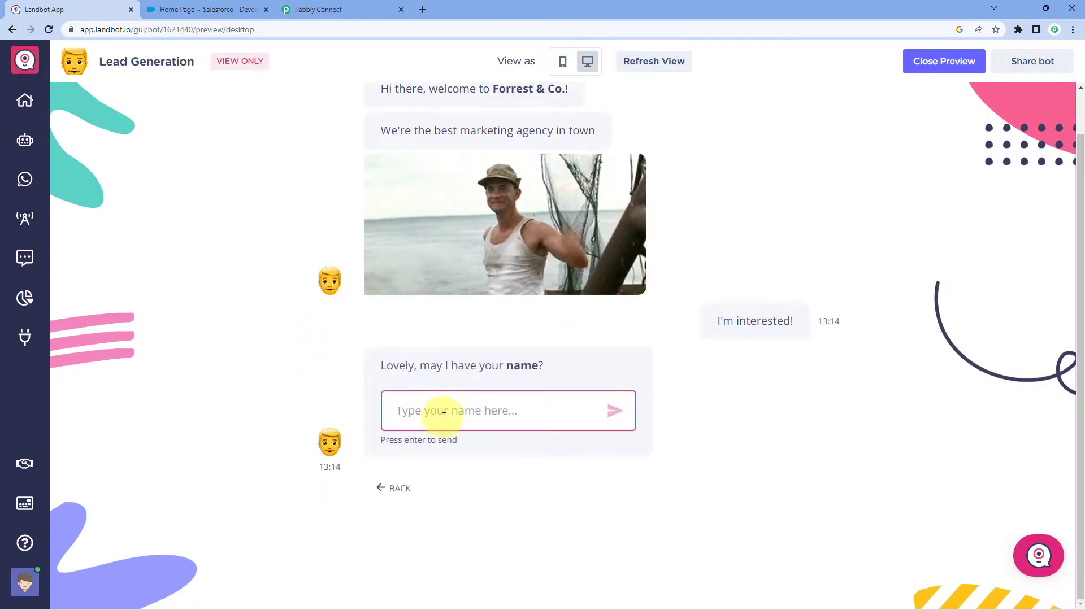
{"action": "type", "text": "Dummy User"}
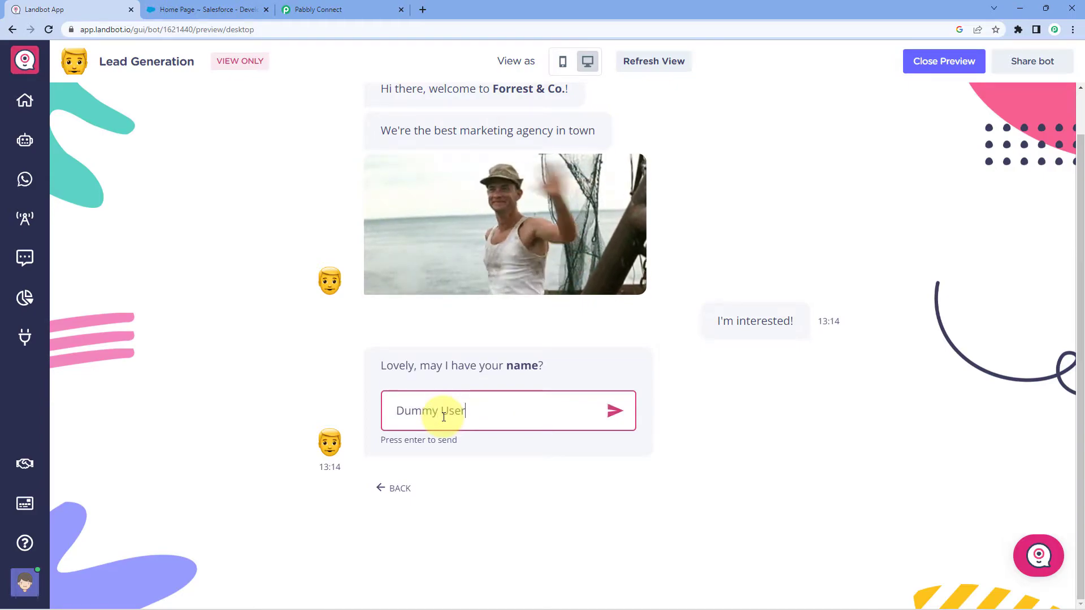
{"action": "left_click", "coordinate": [615, 411]}
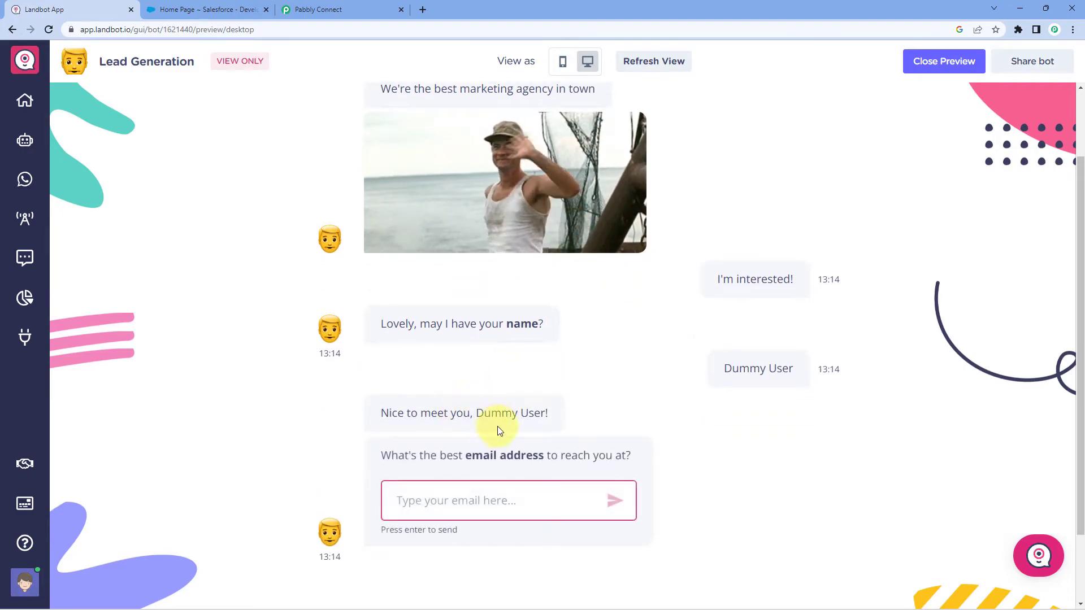
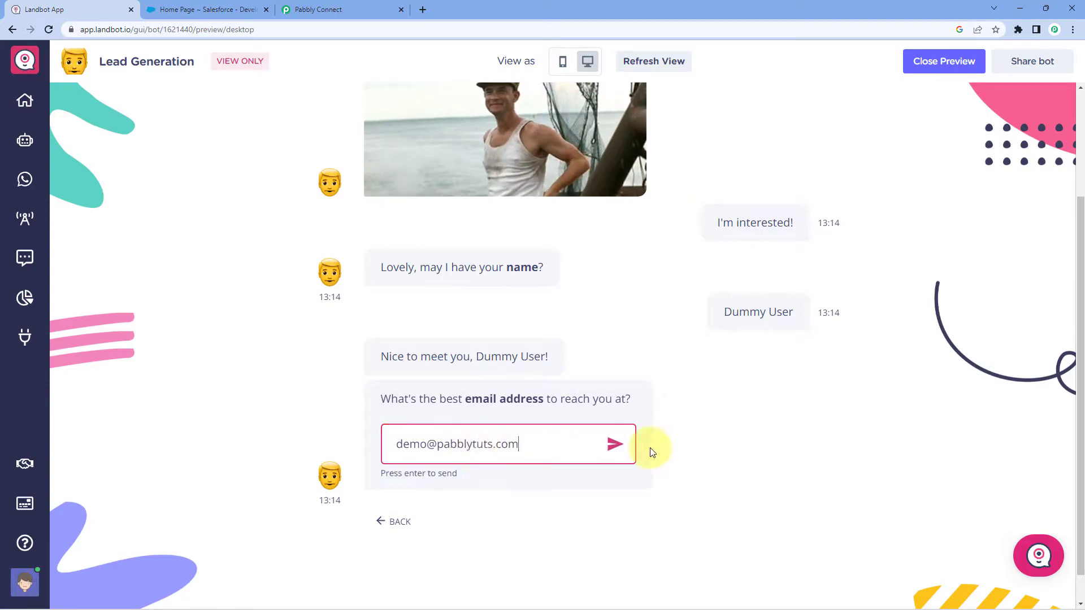
{"action": "left_click", "coordinate": [615, 444]}
Submit a dummy phone number, choose Marketing, then view the captured response in Pabbly Connect.
{"action": "left_click", "coordinate": [464, 418]}
{"action": "type", "text": "0000000000"}
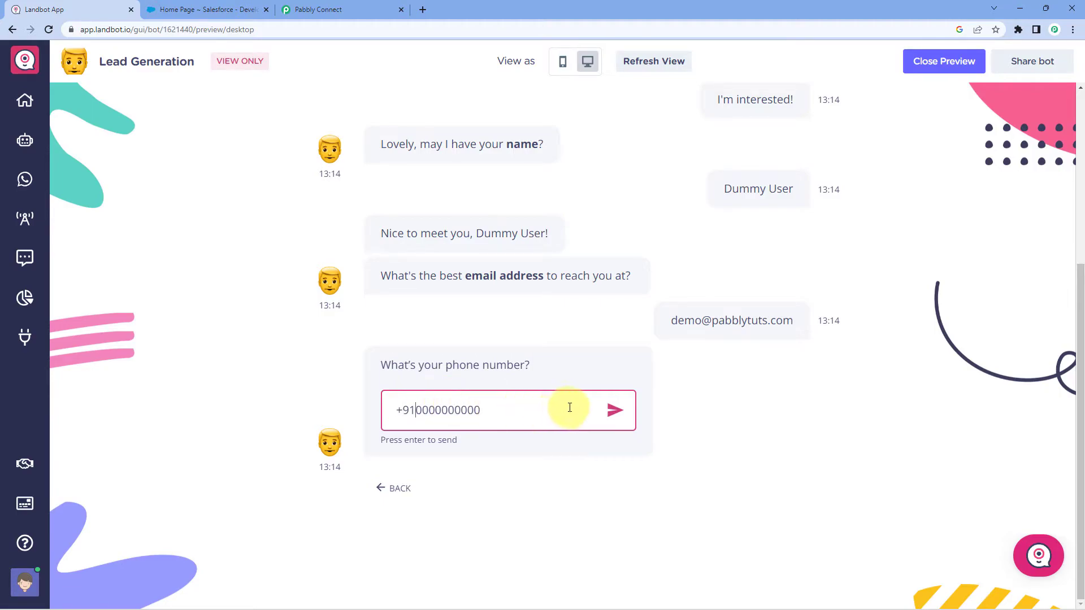
{"action": "left_click", "coordinate": [614, 410]}
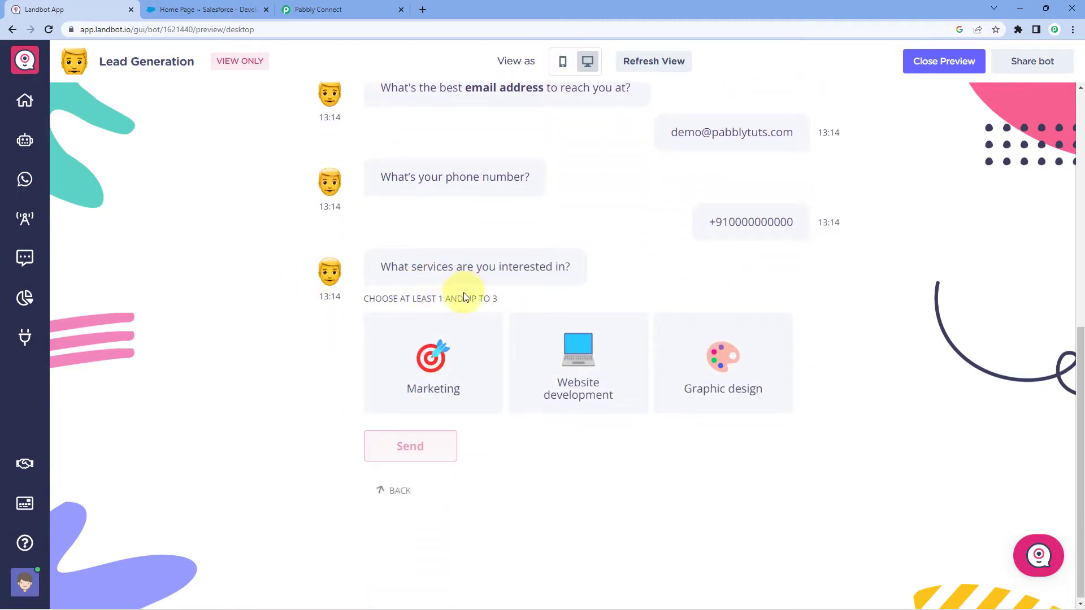
{"action": "left_click", "coordinate": [459, 356]}
{"action": "left_click", "coordinate": [439, 454]}
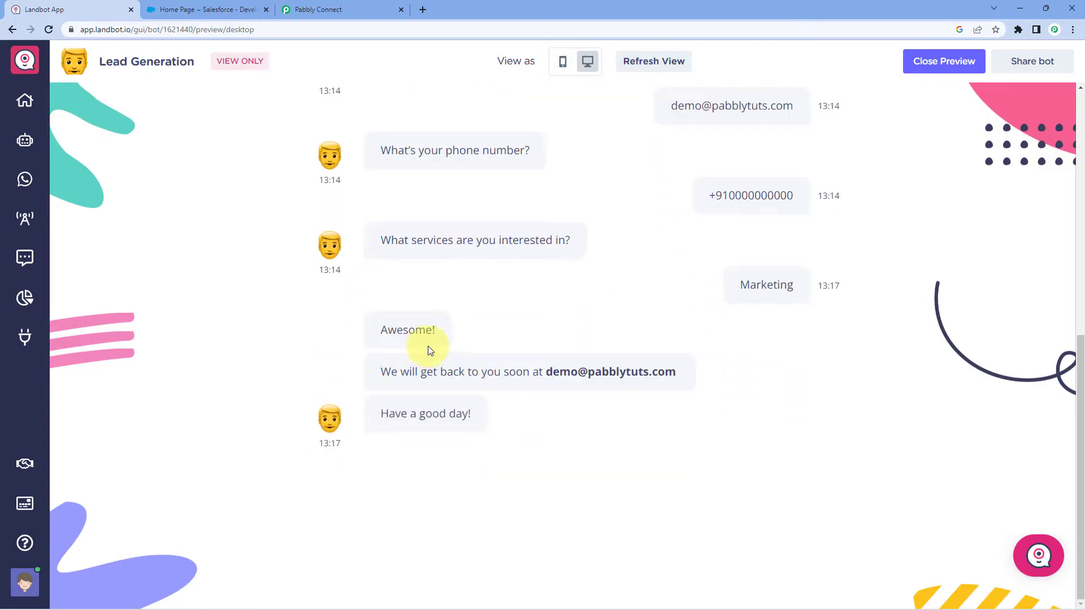
{"action": "left_click_drag", "start_coordinate": [543, 376], "coordinate": [674, 382]}
{"action": "left_click", "coordinate": [660, 323]}
{"action": "scroll", "coordinate": [656, 330], "scroll_direction": "up", "scroll_amount": 3}
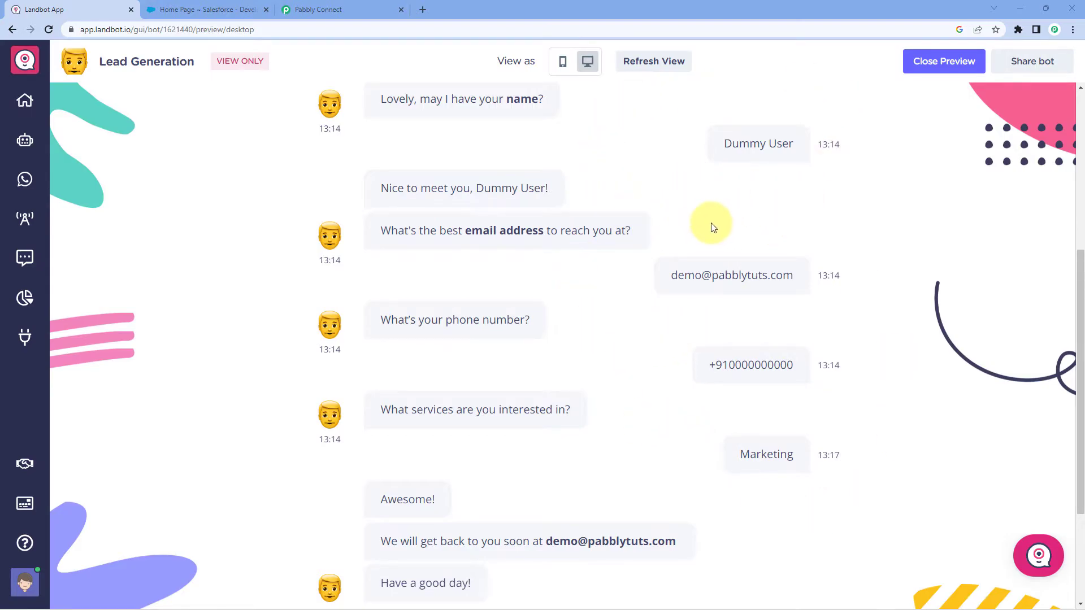
{"action": "left_click", "coordinate": [334, 12]}
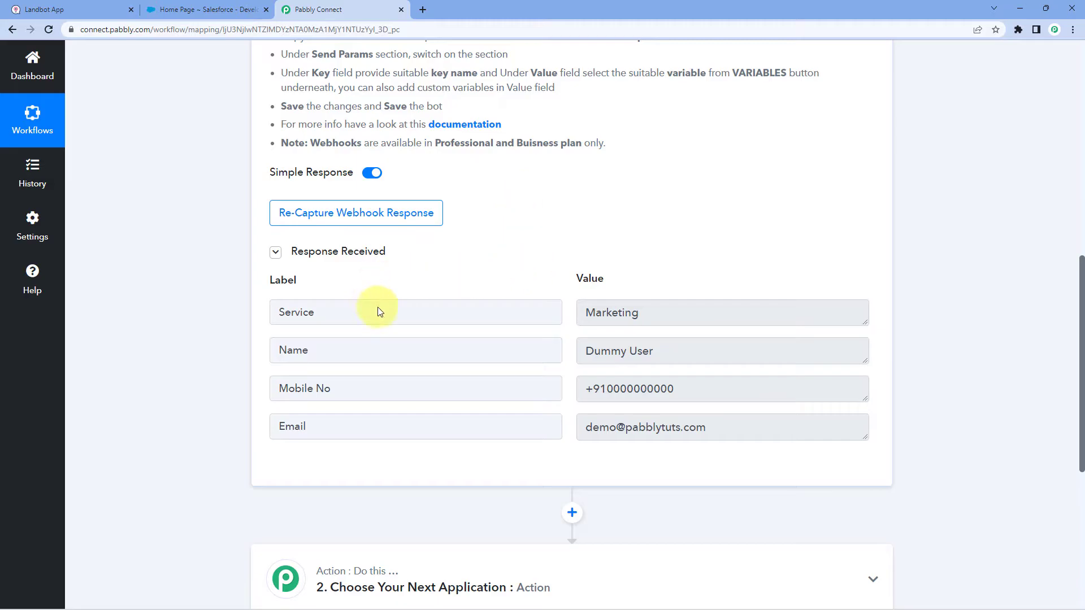
Highlight the received Name, Mobile No, Email and Marketing values in the Response Received table.
{"action": "left_click_drag", "start_coordinate": [374, 353], "coordinate": [286, 351]}
{"action": "left_click", "coordinate": [673, 351]}
{"action": "left_click_drag", "start_coordinate": [673, 351], "coordinate": [568, 342]}
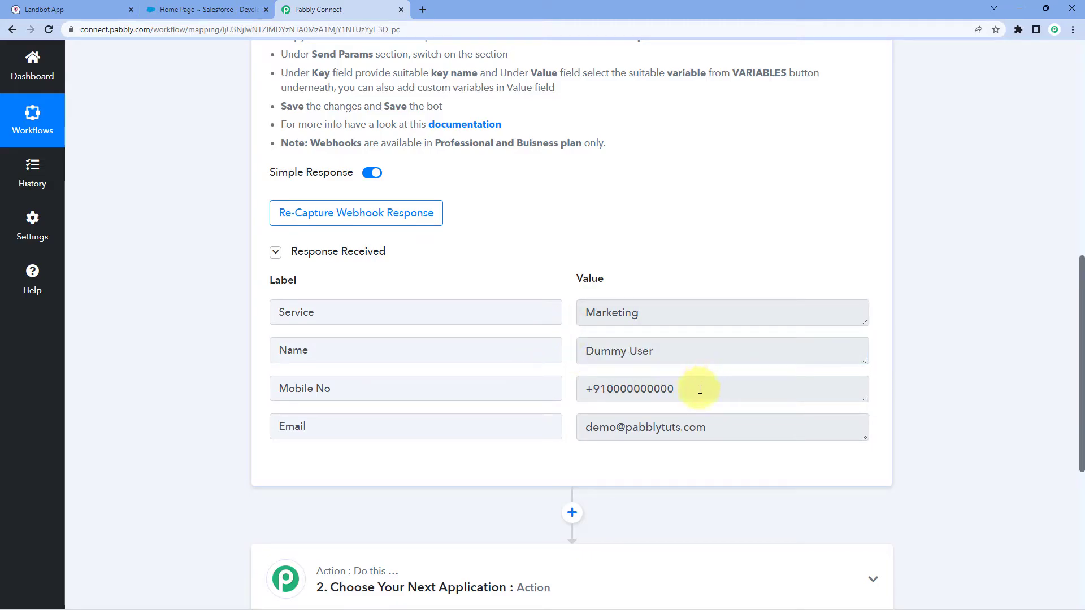
{"action": "left_click_drag", "start_coordinate": [698, 389], "coordinate": [569, 389]}
{"action": "left_click_drag", "start_coordinate": [597, 423], "coordinate": [719, 432]}
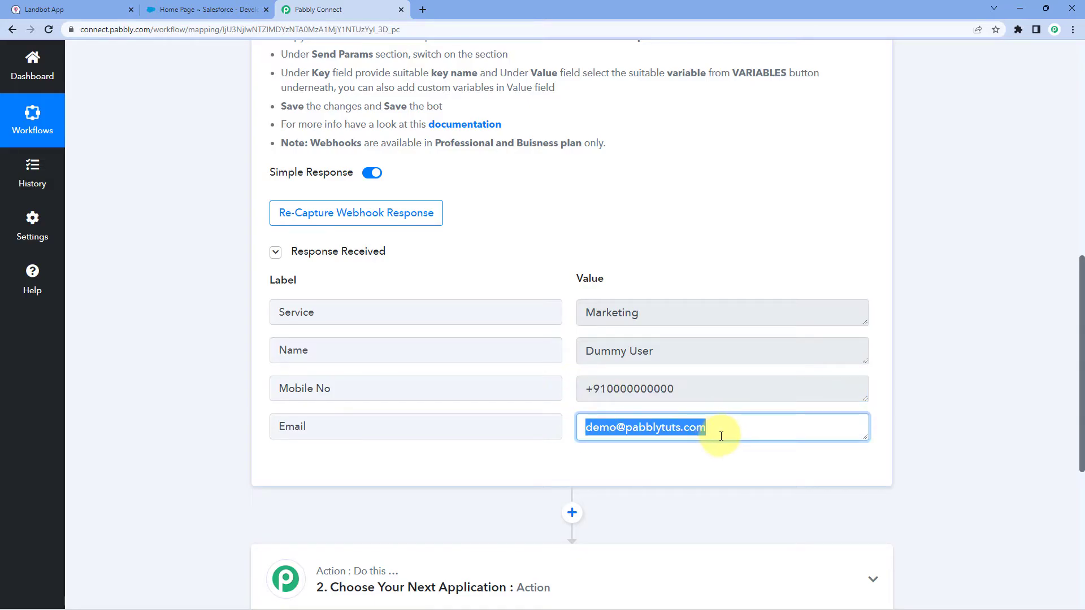
{"action": "left_click", "coordinate": [662, 319]}
{"action": "left_click_drag", "start_coordinate": [662, 320], "coordinate": [573, 303]}
{"action": "left_click", "coordinate": [559, 259]}
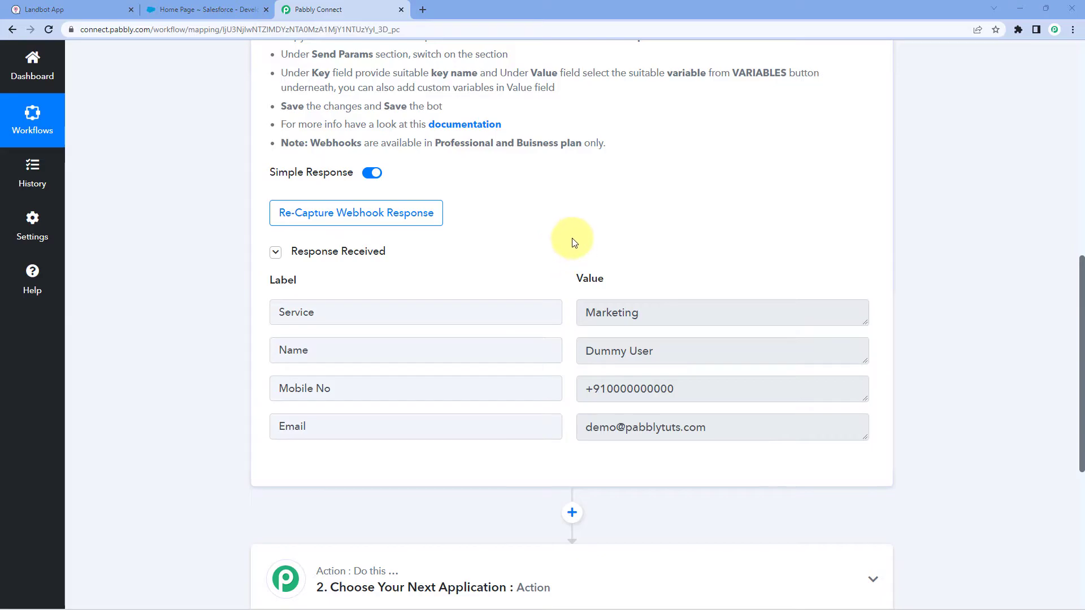
Scroll down and re-check the Name and mobile values, then clear the selection.
{"action": "scroll", "coordinate": [506, 210], "scroll_direction": "down", "scroll_amount": 1}
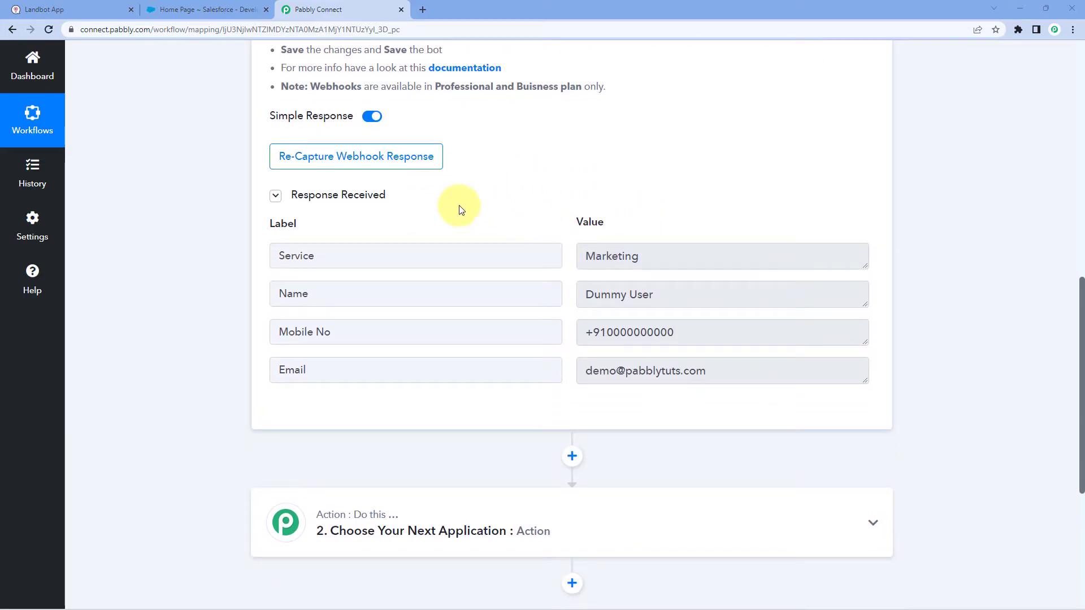
{"action": "left_click_drag", "start_coordinate": [620, 294], "coordinate": [555, 368]}
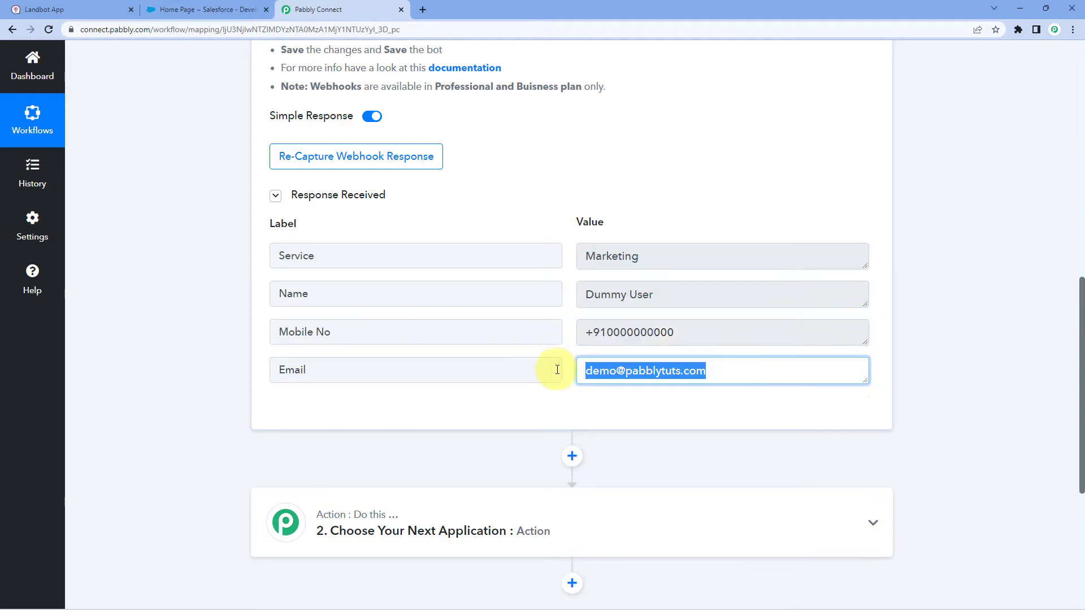
{"action": "left_click", "coordinate": [571, 327]}
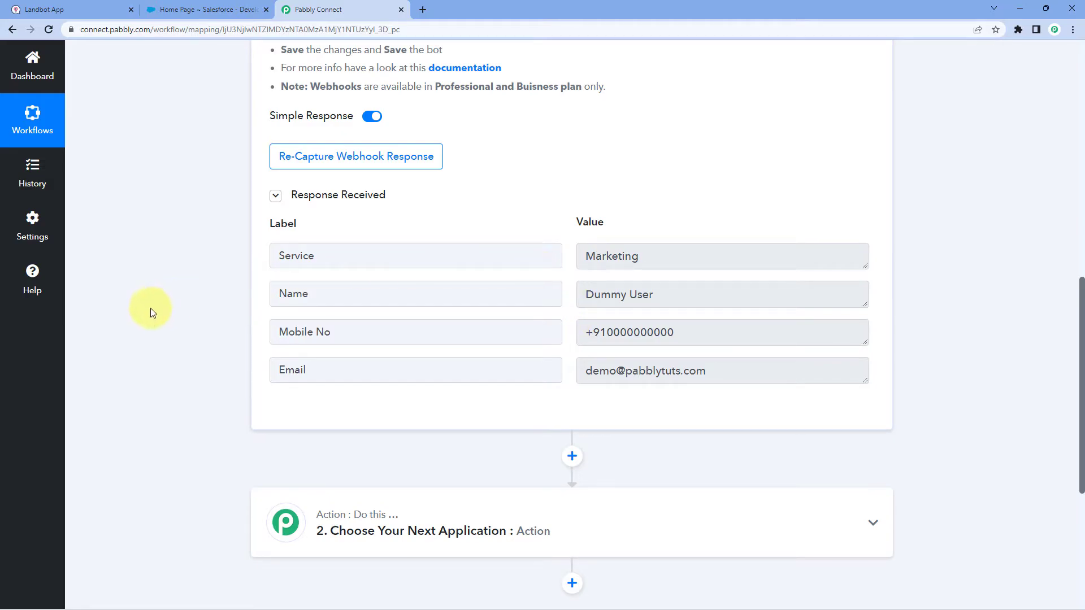
{"action": "scroll", "coordinate": [176, 301], "scroll_direction": "down", "scroll_amount": 5}
Set the next action step's app to Salesforce.
{"action": "left_click", "coordinate": [611, 223]}
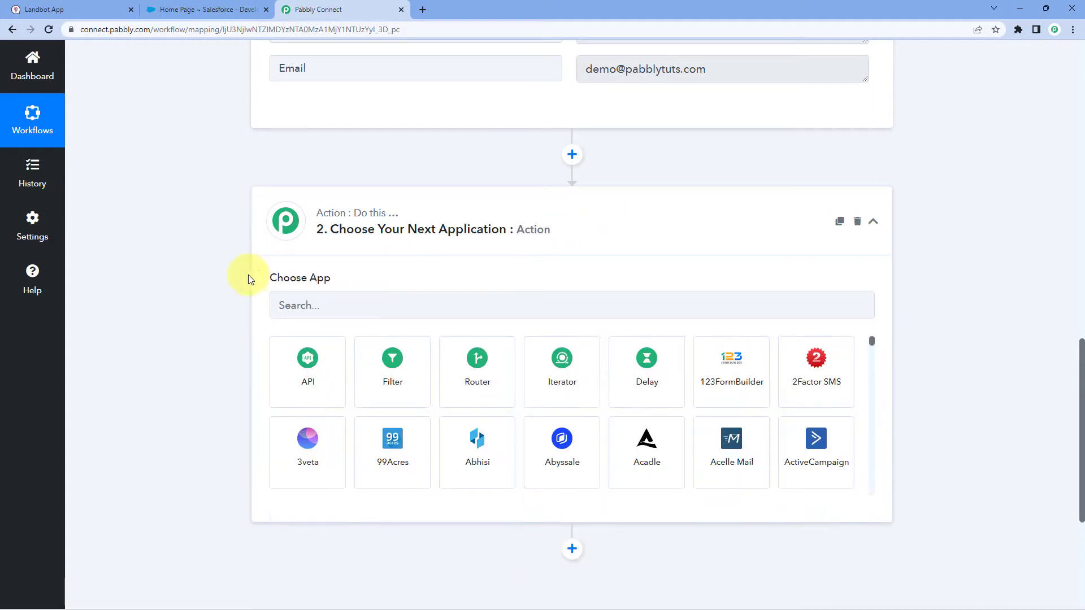
{"action": "left_click", "coordinate": [346, 301]}
{"action": "type", "text": "Salesfo"}
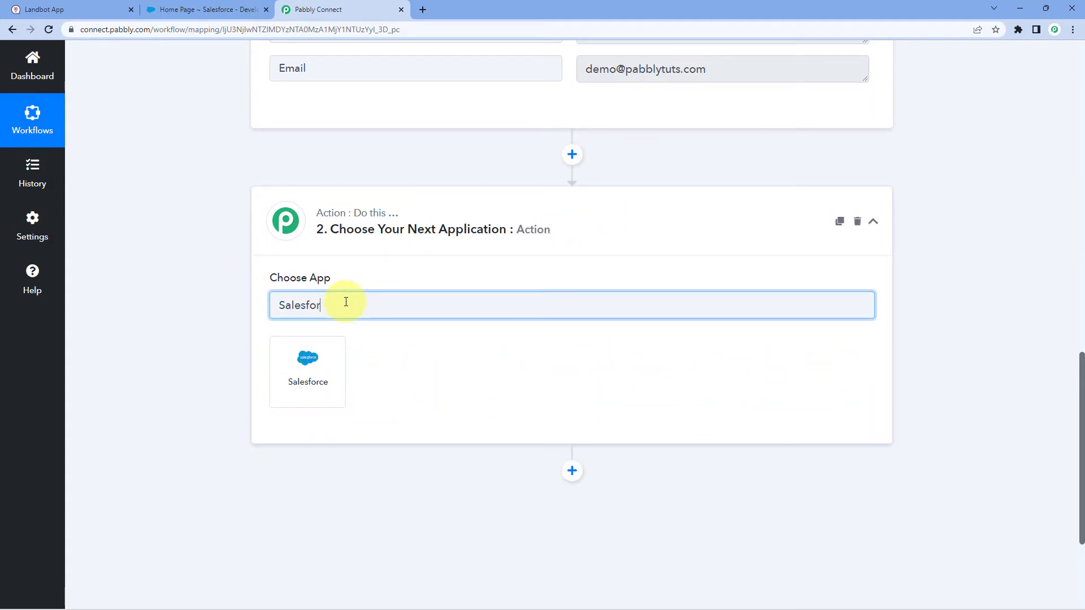
{"action": "left_click", "coordinate": [327, 359]}
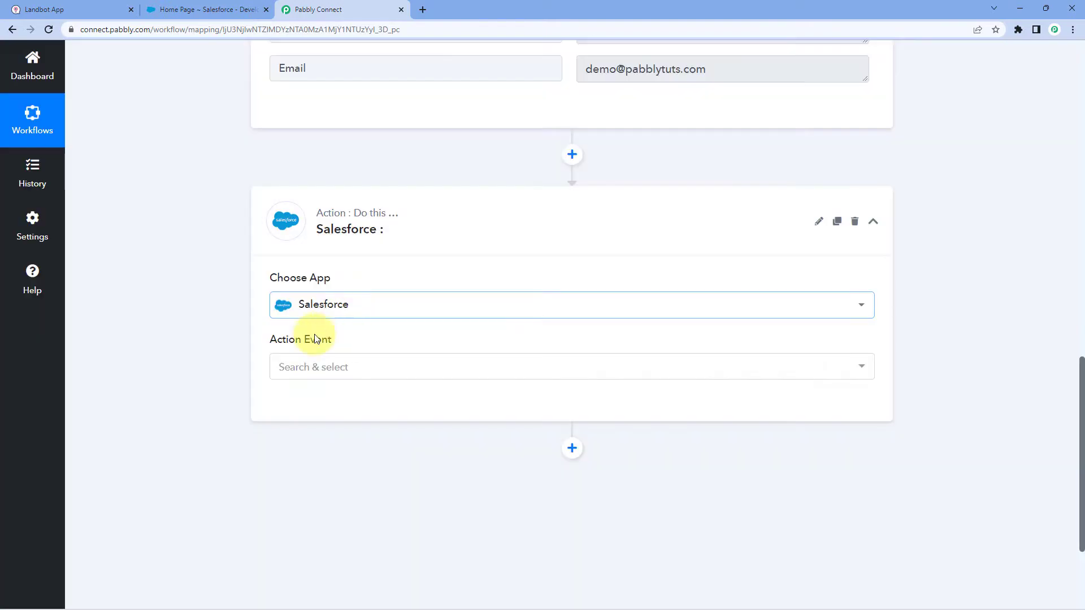
Choose Create Contact as the Salesforce action event and start connecting an account.
{"action": "left_click", "coordinate": [380, 375]}
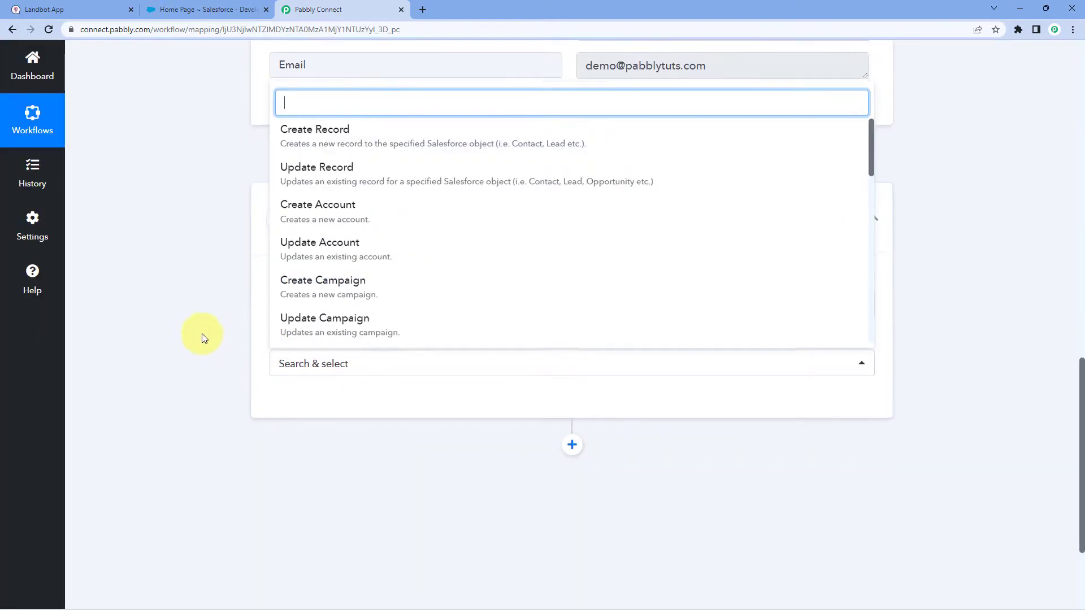
{"action": "scroll", "coordinate": [204, 339], "scroll_direction": "down", "scroll_amount": 3}
{"action": "scroll", "coordinate": [381, 355], "scroll_direction": "down", "scroll_amount": 1}
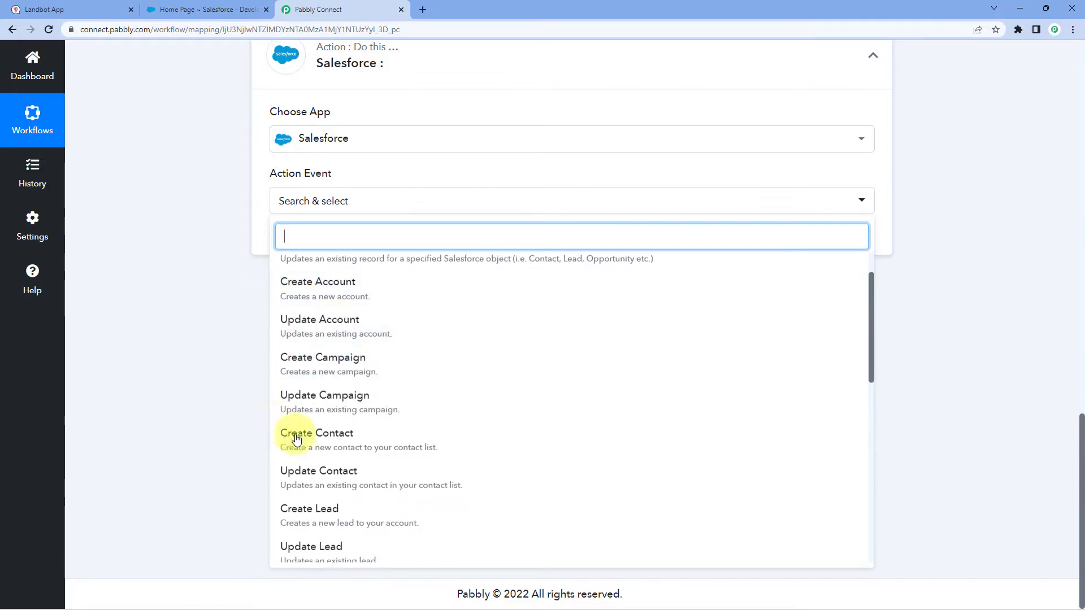
{"action": "left_click", "coordinate": [363, 435]}
{"action": "left_click", "coordinate": [317, 241]}
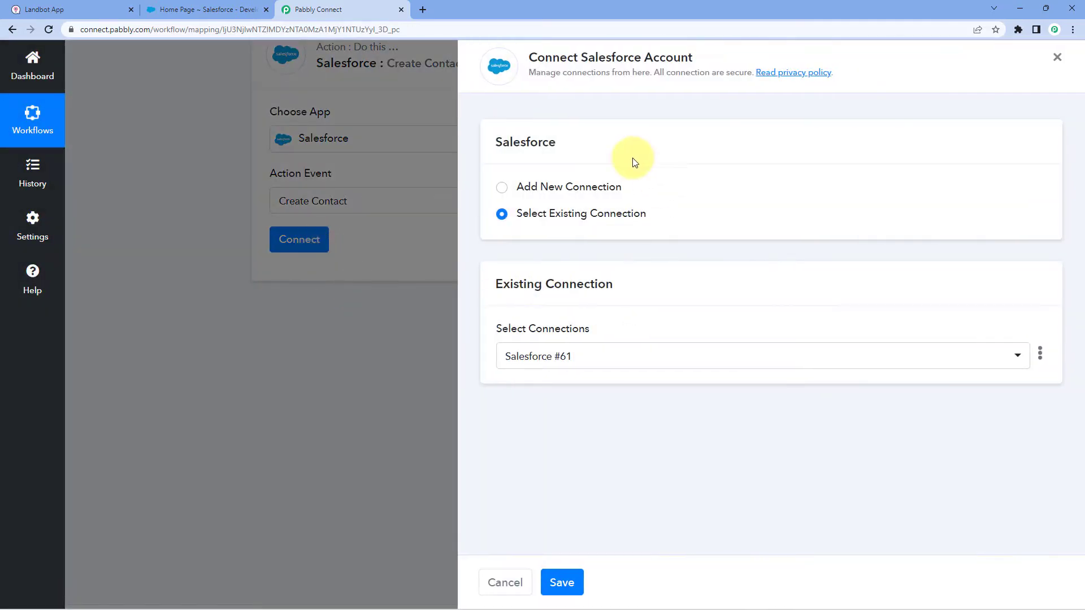
Add a new Salesforce connection and allow Pabbly Connect access in the authorization popup.
{"action": "left_click", "coordinate": [503, 187]}
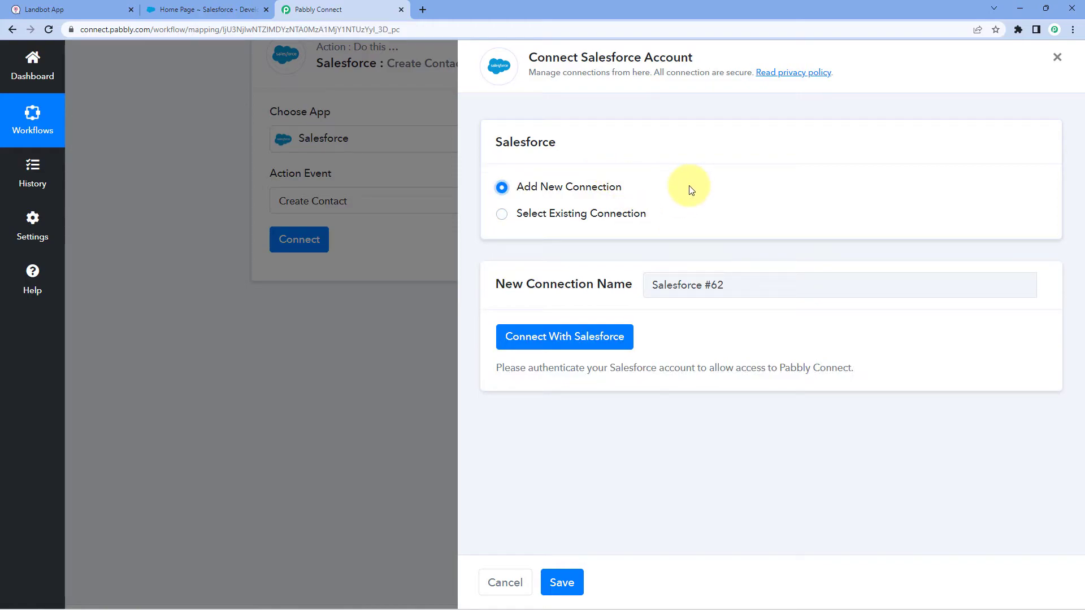
{"action": "left_click", "coordinate": [544, 338]}
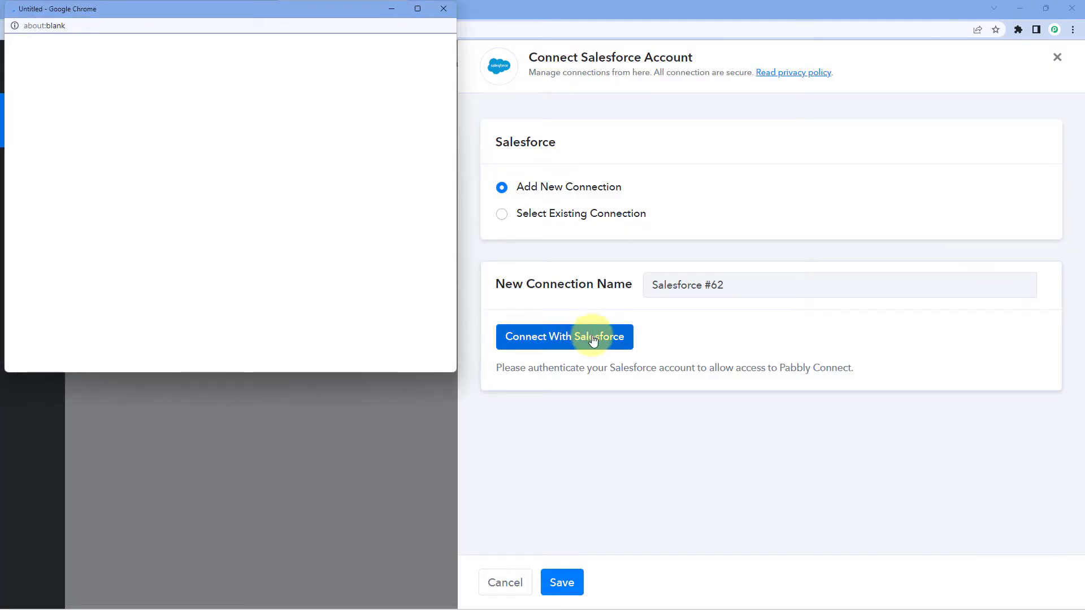
{"action": "left_click_drag", "start_coordinate": [196, 9], "coordinate": [205, 53]}
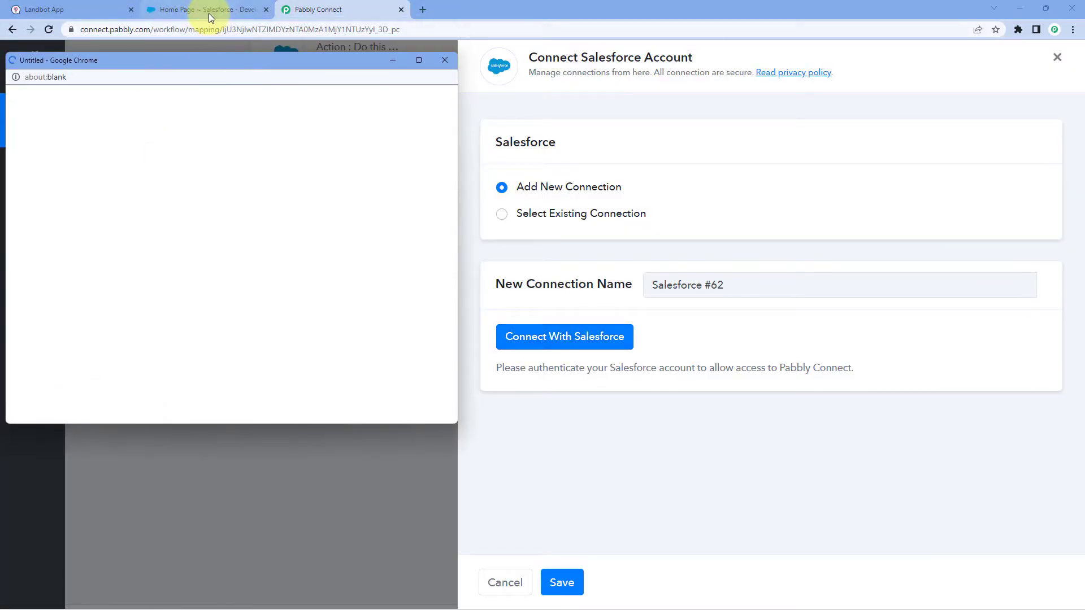
{"action": "left_click", "coordinate": [209, 13]}
{"action": "left_click", "coordinate": [314, 9]}
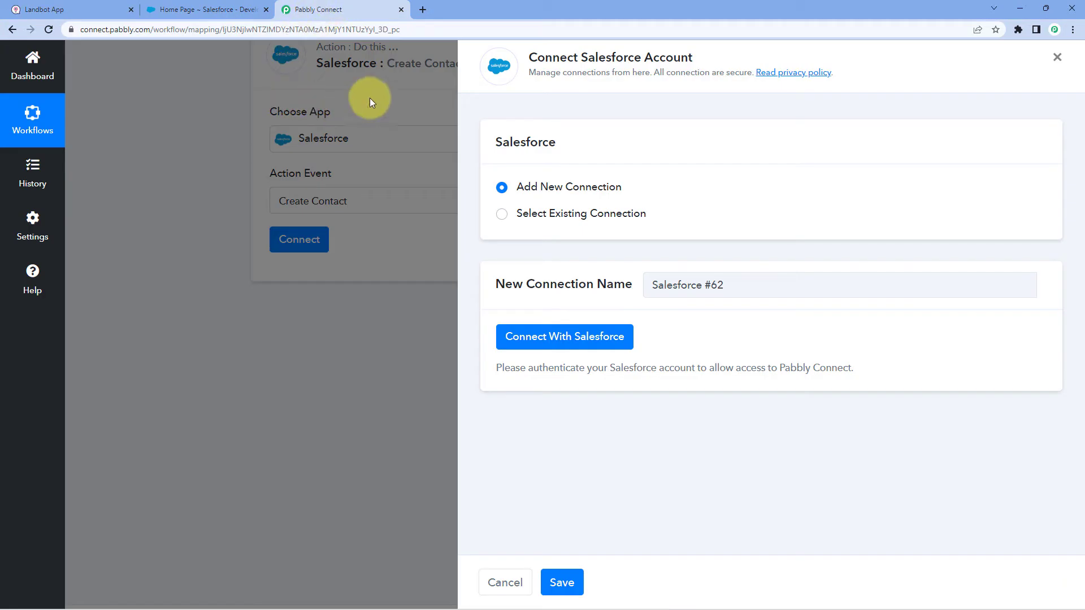
{"action": "scroll", "coordinate": [261, 196], "scroll_direction": "down", "scroll_amount": 4}
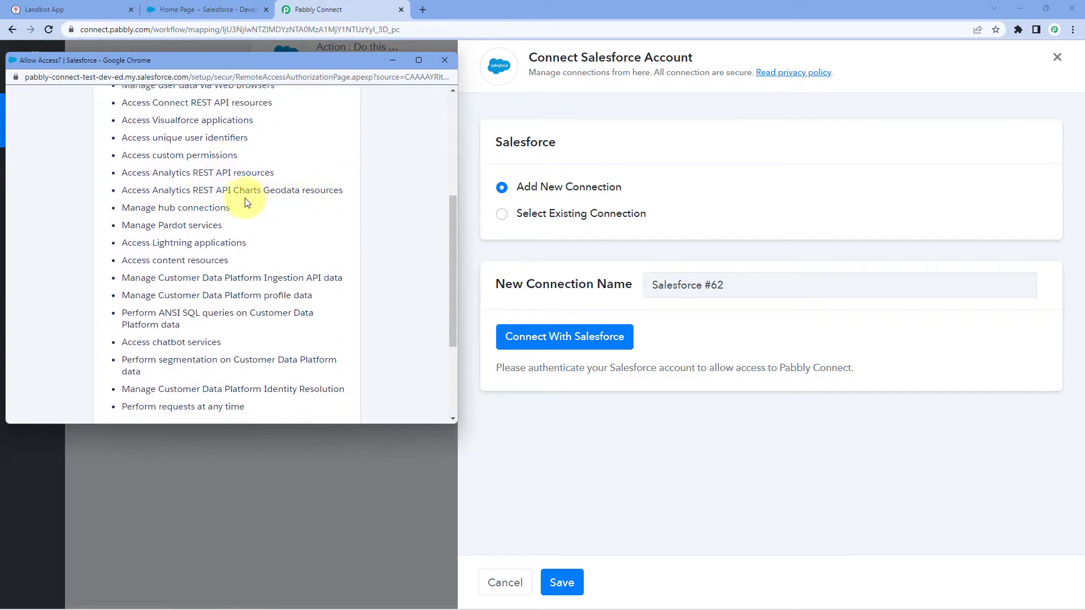
{"action": "scroll", "coordinate": [310, 205], "scroll_direction": "down", "scroll_amount": 3}
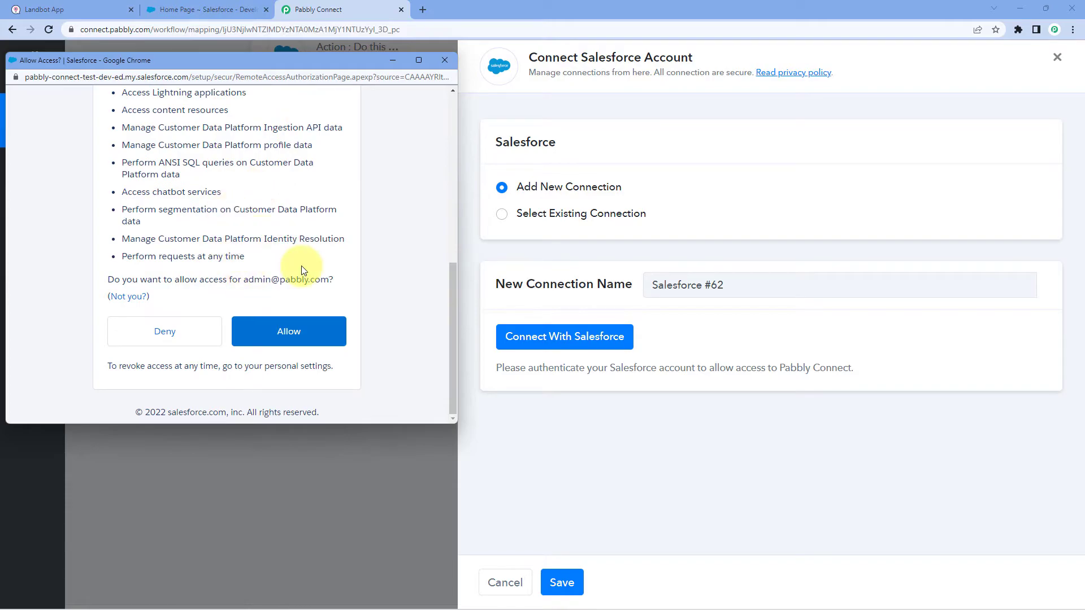
{"action": "left_click", "coordinate": [308, 342]}
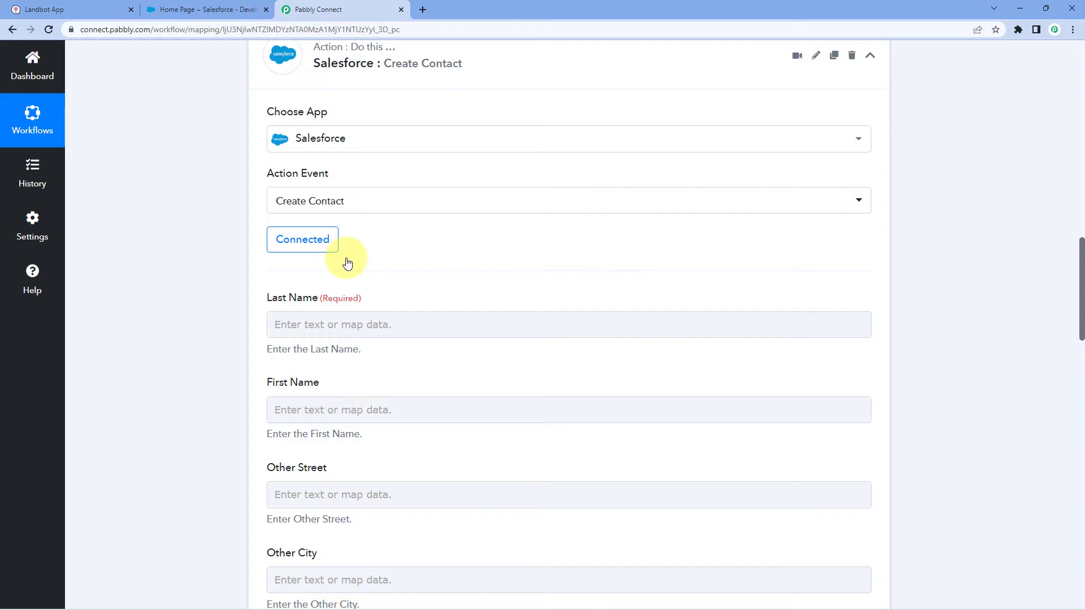
{"action": "scroll", "coordinate": [348, 264], "scroll_direction": "down", "scroll_amount": 1}
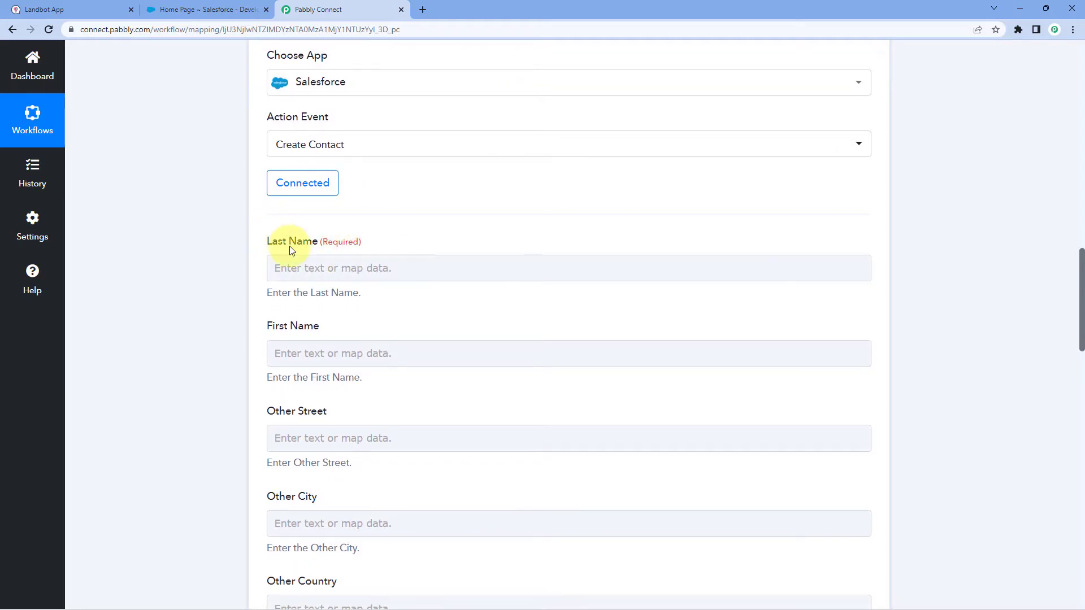
{"action": "scroll", "coordinate": [418, 233], "scroll_direction": "up", "scroll_amount": 10}
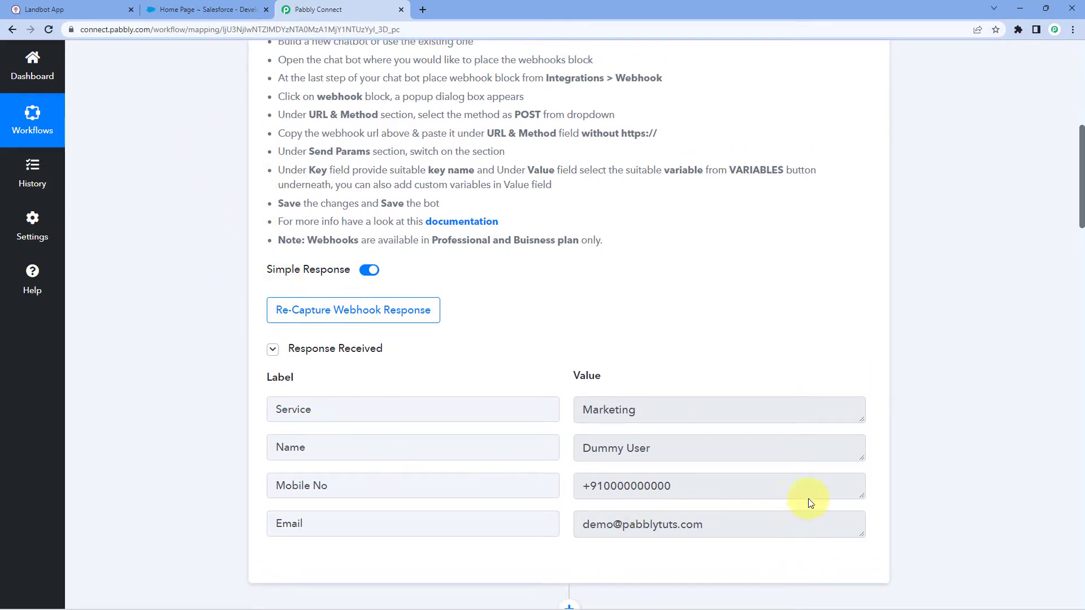
{"action": "left_click_drag", "start_coordinate": [724, 441], "coordinate": [557, 441]}
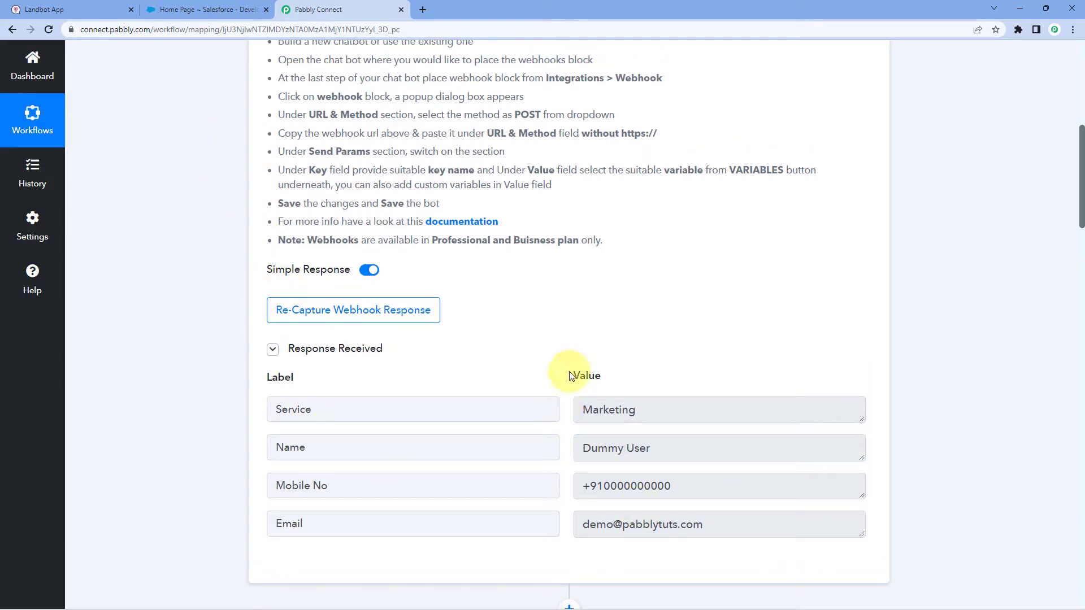
{"action": "scroll", "coordinate": [554, 339], "scroll_direction": "down", "scroll_amount": 9}
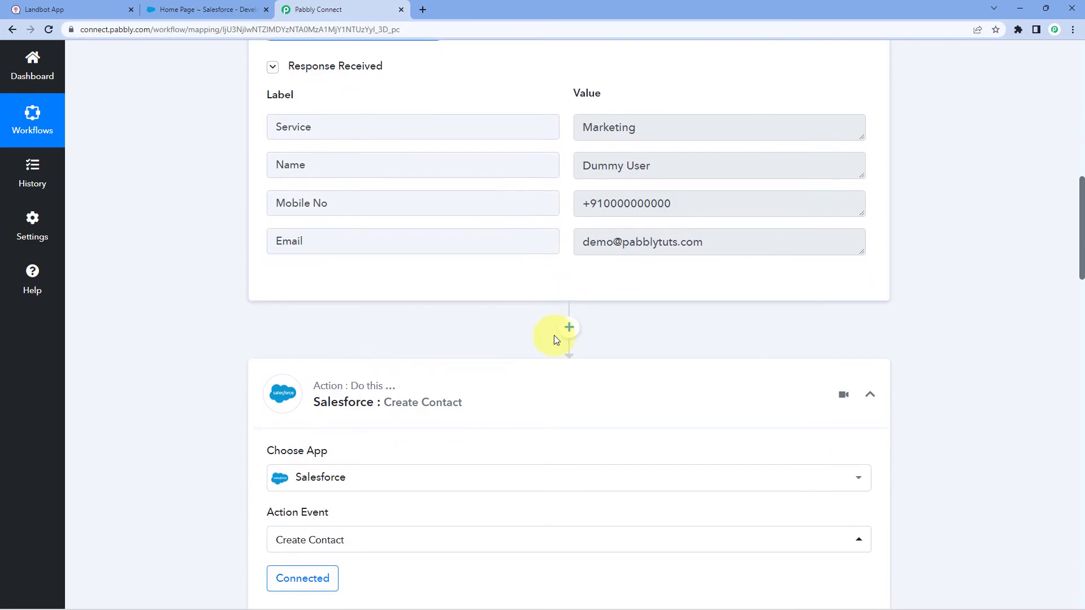
{"action": "scroll", "coordinate": [554, 339], "scroll_direction": "down", "scroll_amount": 4}
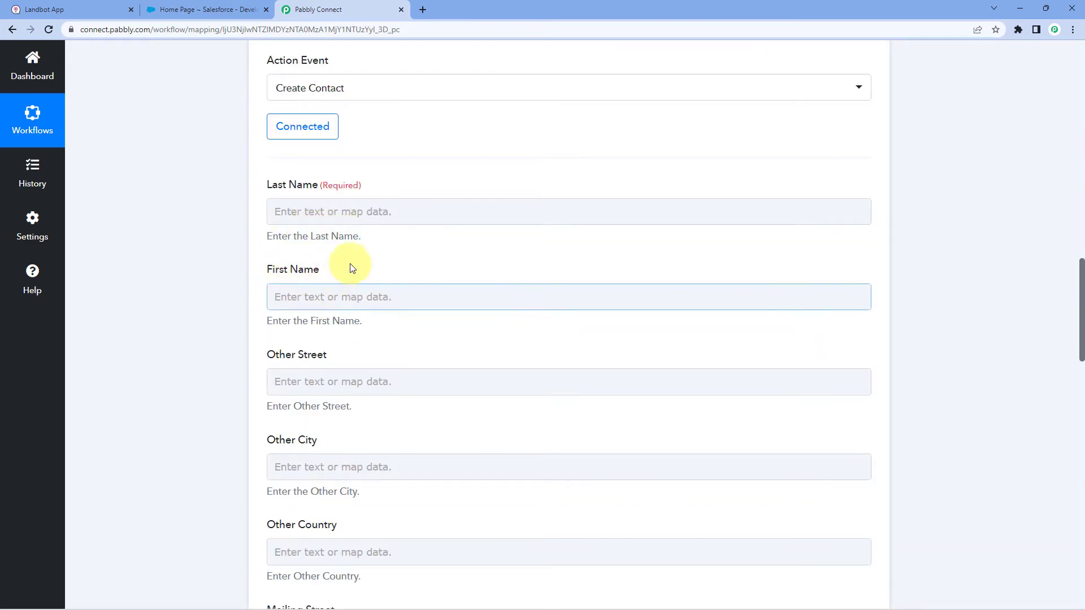
{"action": "scroll", "coordinate": [472, 189], "scroll_direction": "up", "scroll_amount": 9}
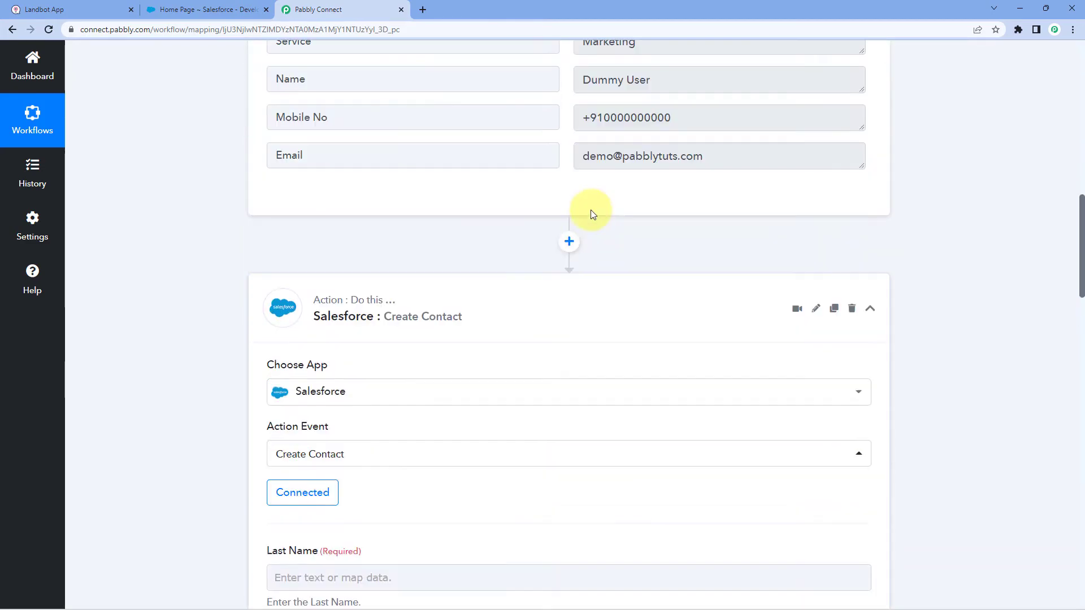
{"action": "double_click", "coordinate": [622, 224]}
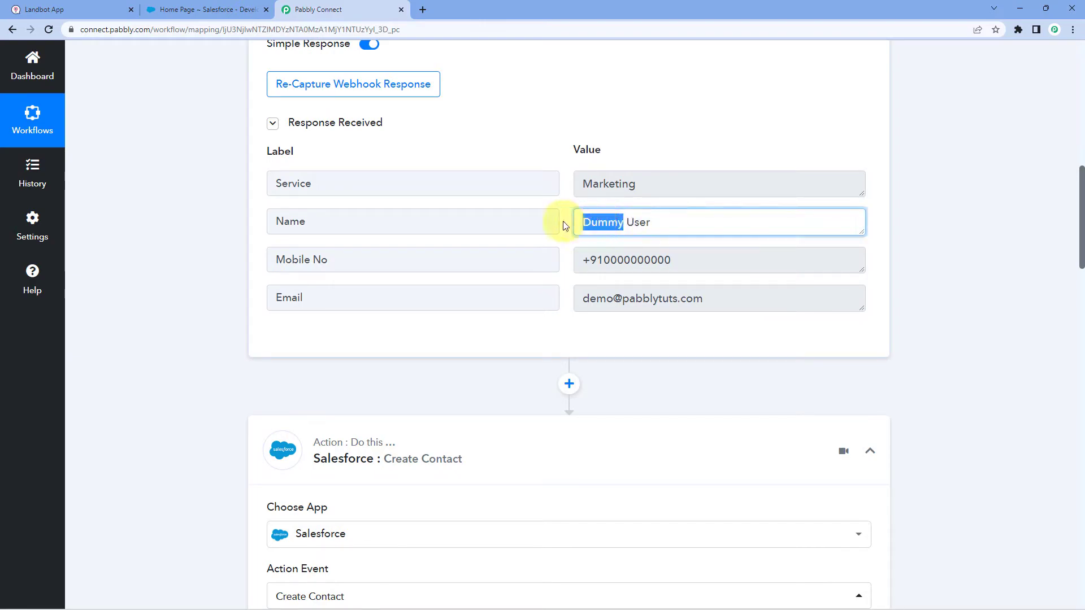
{"action": "double_click", "coordinate": [642, 223]}
{"action": "left_click", "coordinate": [644, 218]}
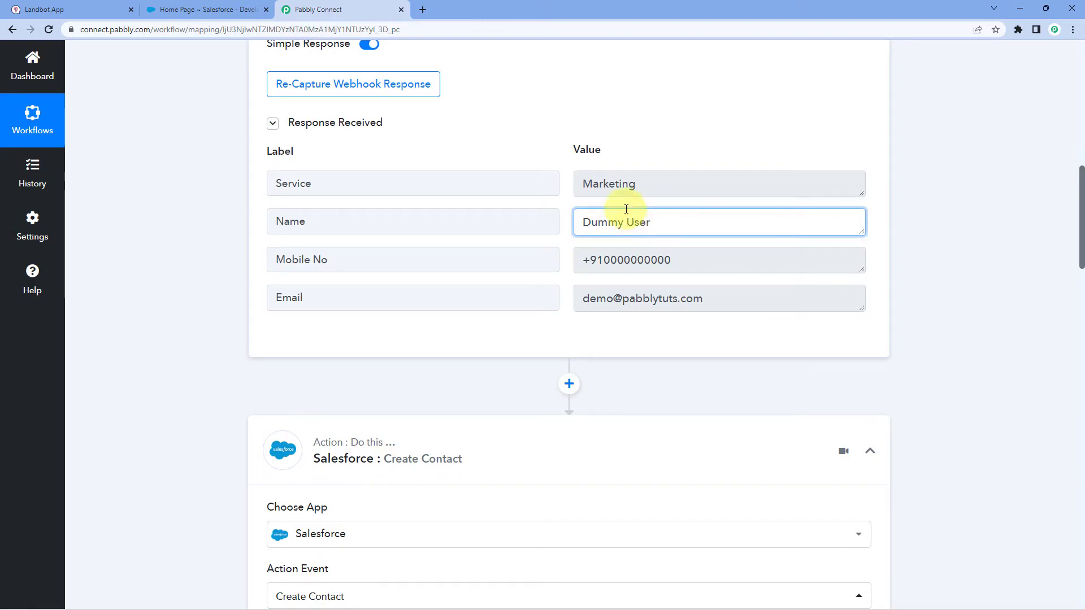
{"action": "left_click", "coordinate": [558, 204]}
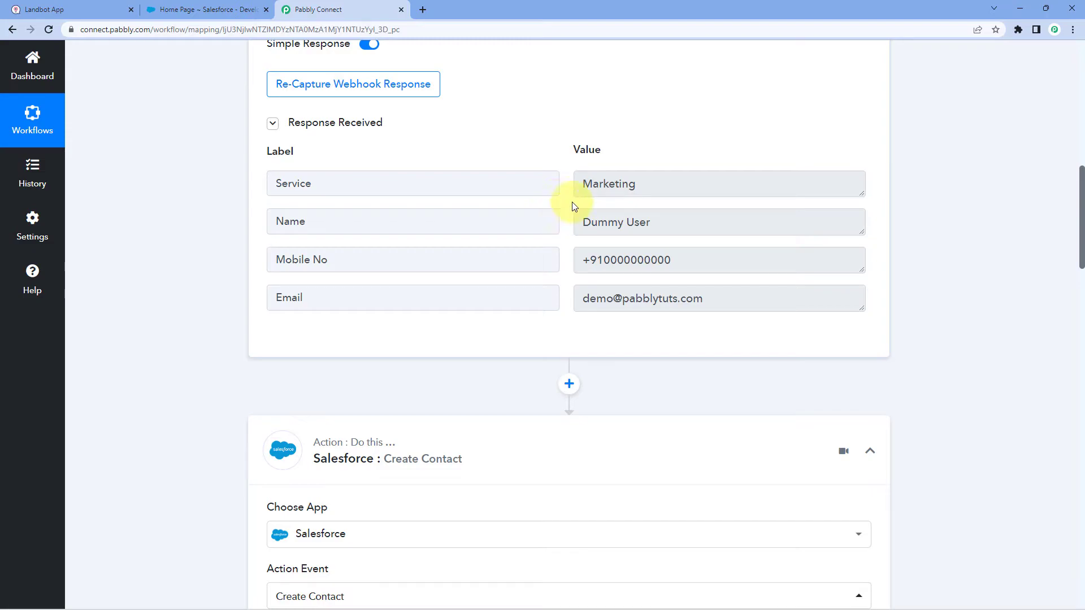
{"action": "scroll", "coordinate": [242, 252], "scroll_direction": "down", "scroll_amount": 2}
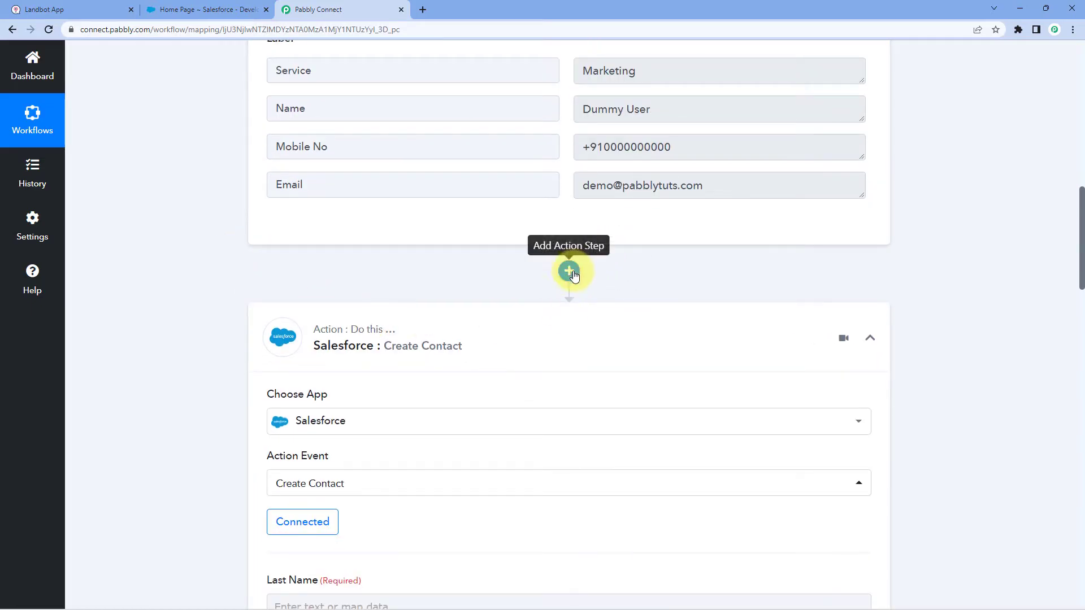
Insert a Text Formatter step using the Split Text event before Salesforce, and connect it.
{"action": "left_click", "coordinate": [562, 273]}
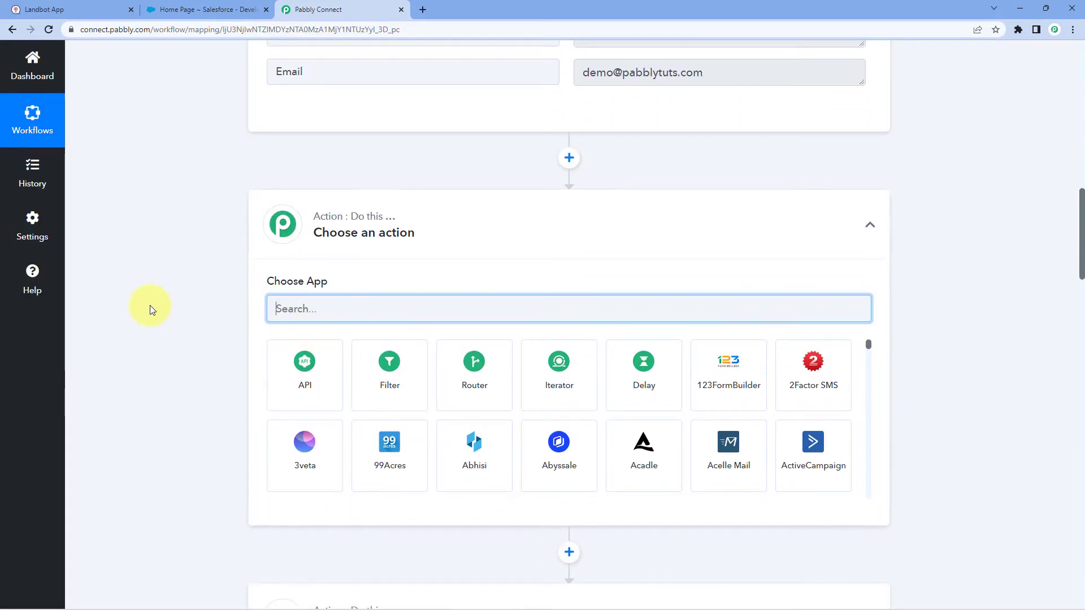
{"action": "type", "text": "Text For"}
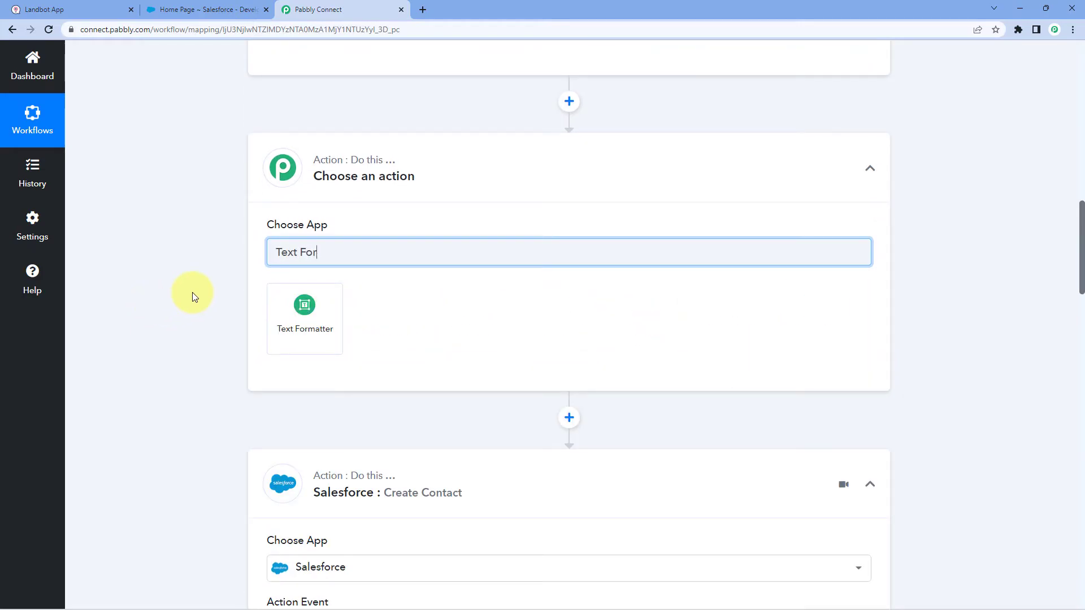
{"action": "left_click", "coordinate": [329, 308]}
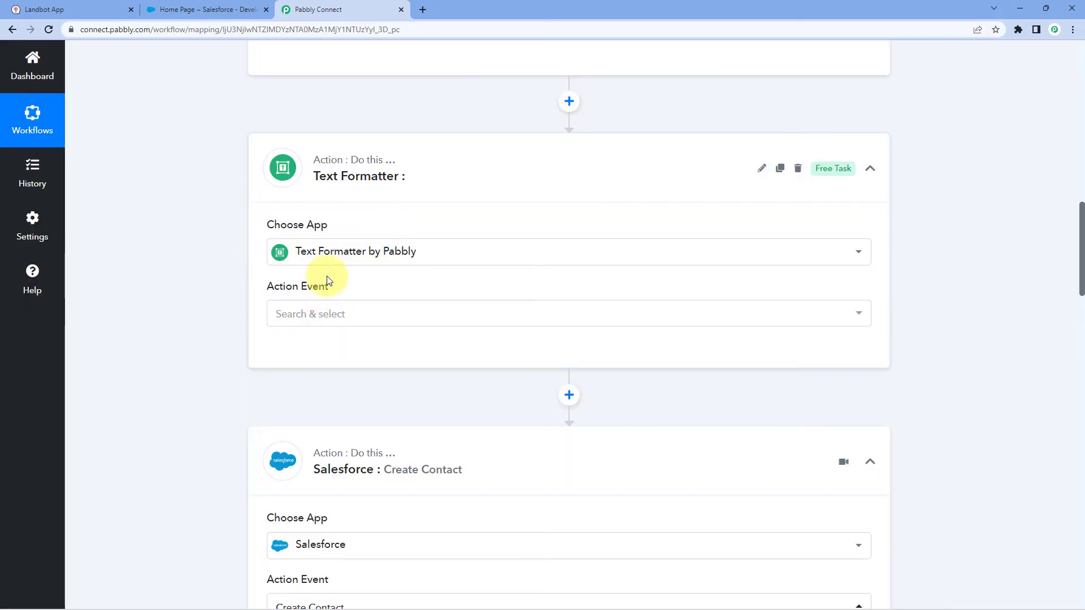
{"action": "left_click", "coordinate": [343, 314]}
{"action": "scroll", "coordinate": [226, 339], "scroll_direction": "down", "scroll_amount": 1}
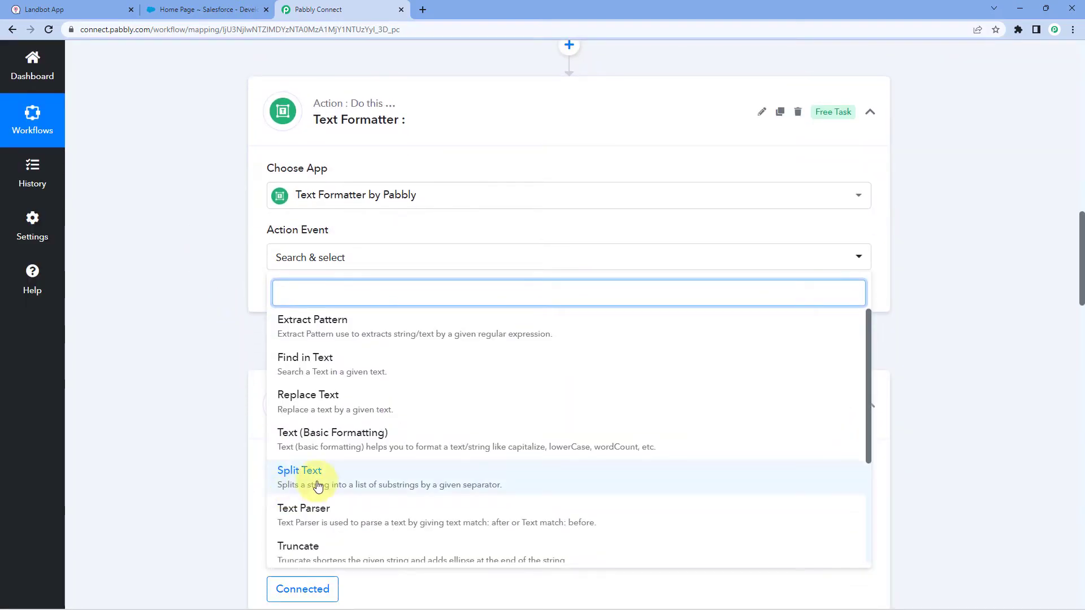
{"action": "left_click", "coordinate": [326, 470]}
{"action": "left_click", "coordinate": [305, 296]}
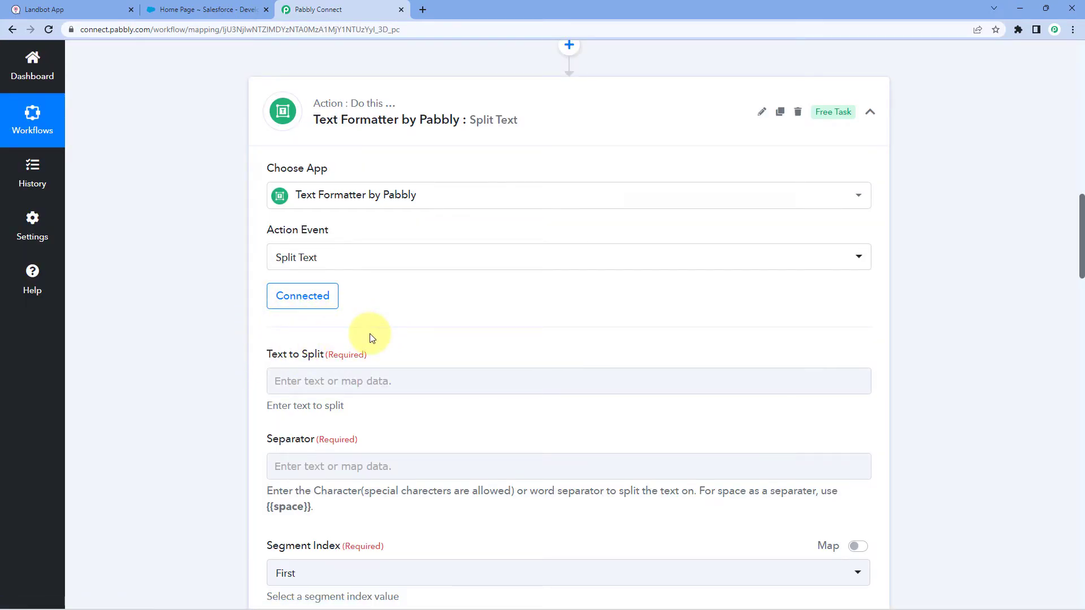
Map the Landbot Name value into the Text to Split field.
{"action": "scroll", "coordinate": [646, 366], "scroll_direction": "up", "scroll_amount": 6}
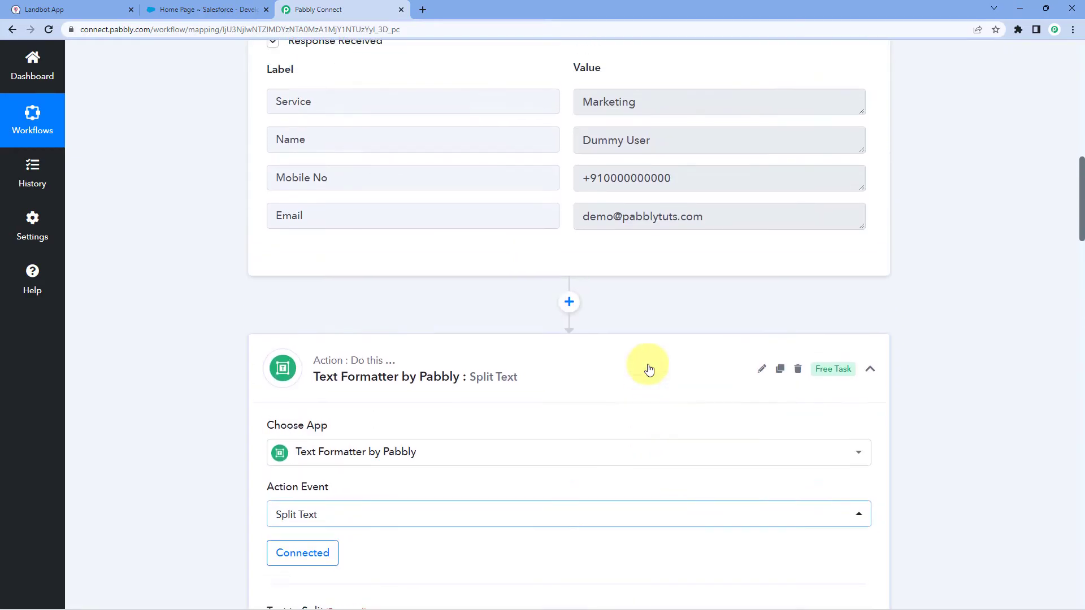
{"action": "left_click_drag", "start_coordinate": [659, 221], "coordinate": [571, 224]}
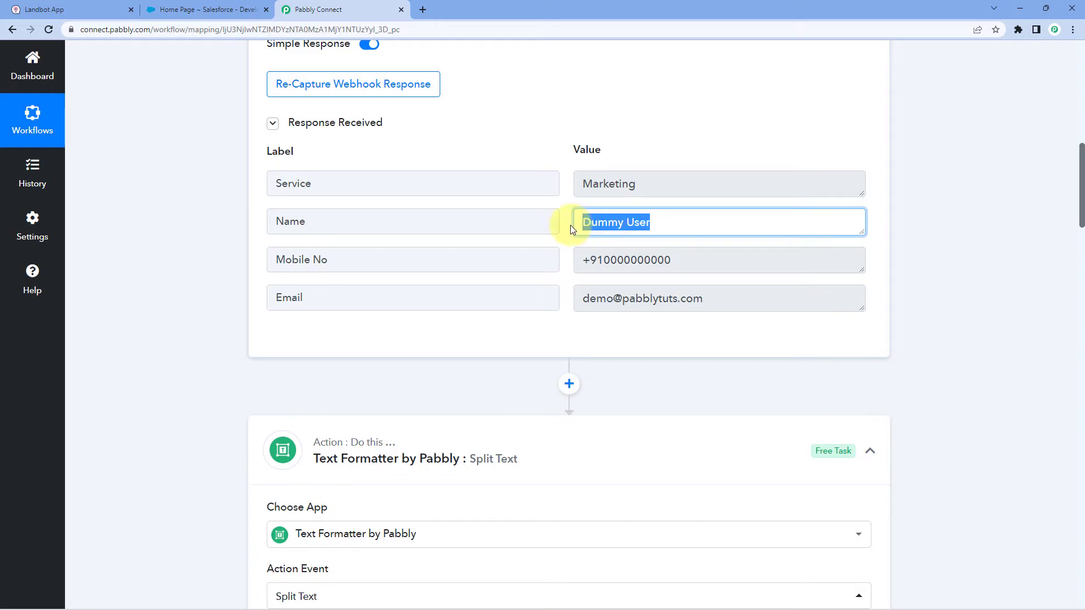
{"action": "left_click", "coordinate": [565, 225]}
{"action": "scroll", "coordinate": [218, 301], "scroll_direction": "down", "scroll_amount": 8}
{"action": "left_click", "coordinate": [316, 267]}
{"action": "left_click", "coordinate": [257, 275]}
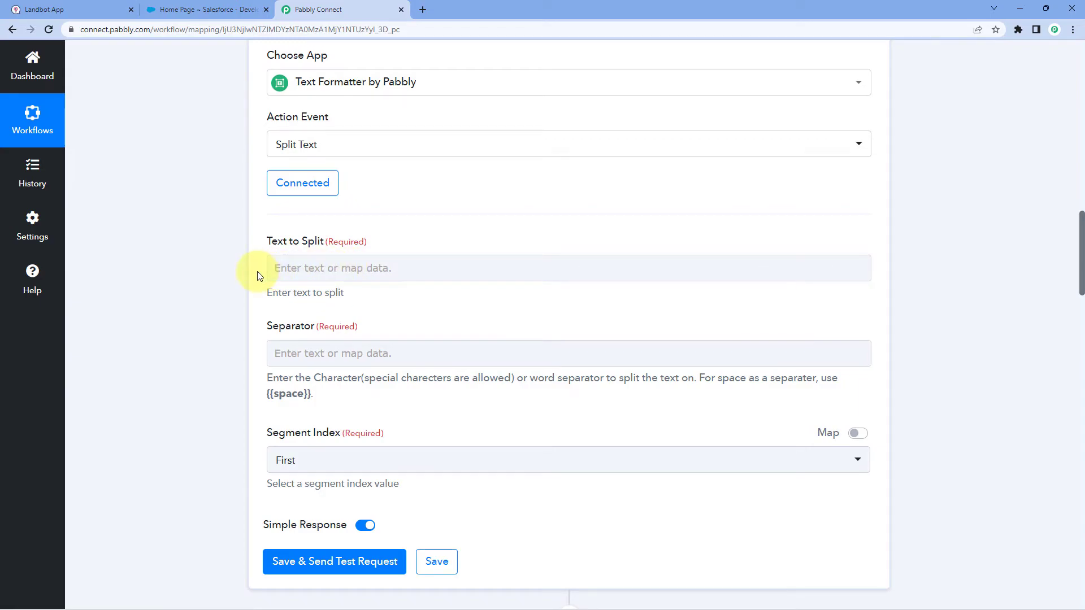
{"action": "left_click", "coordinate": [280, 268]}
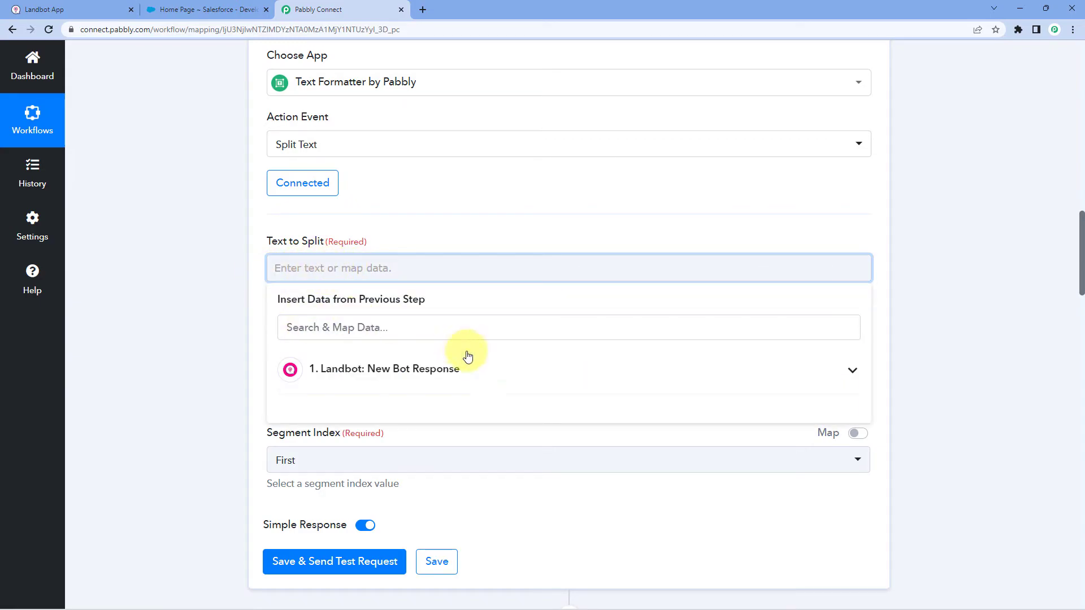
{"action": "left_click", "coordinate": [460, 368]}
{"action": "scroll", "coordinate": [339, 321], "scroll_direction": "down", "scroll_amount": 1}
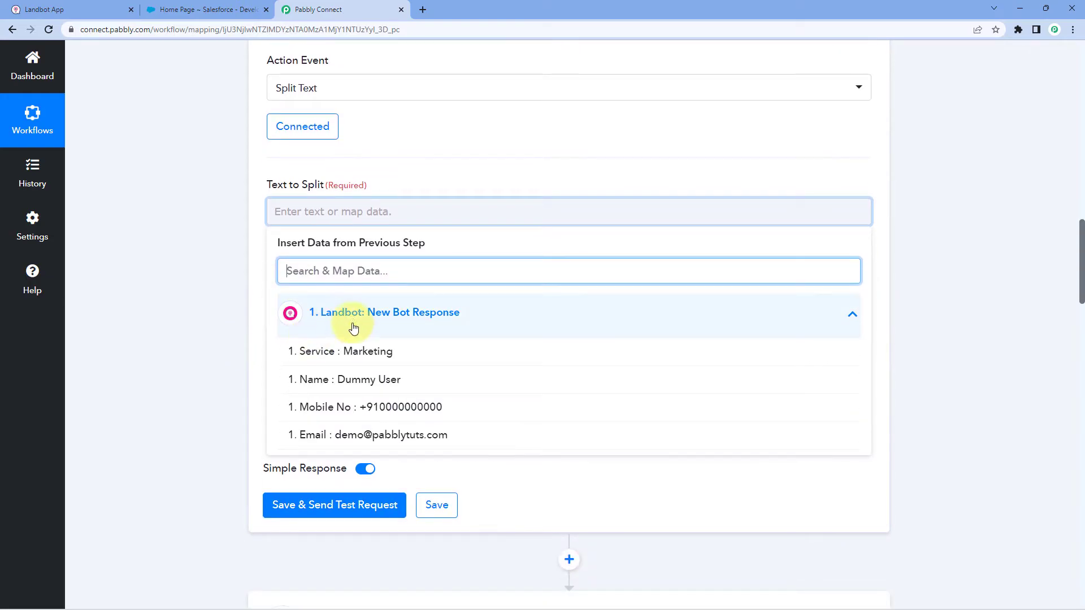
{"action": "left_click", "coordinate": [323, 386]}
{"action": "left_click", "coordinate": [206, 295]}
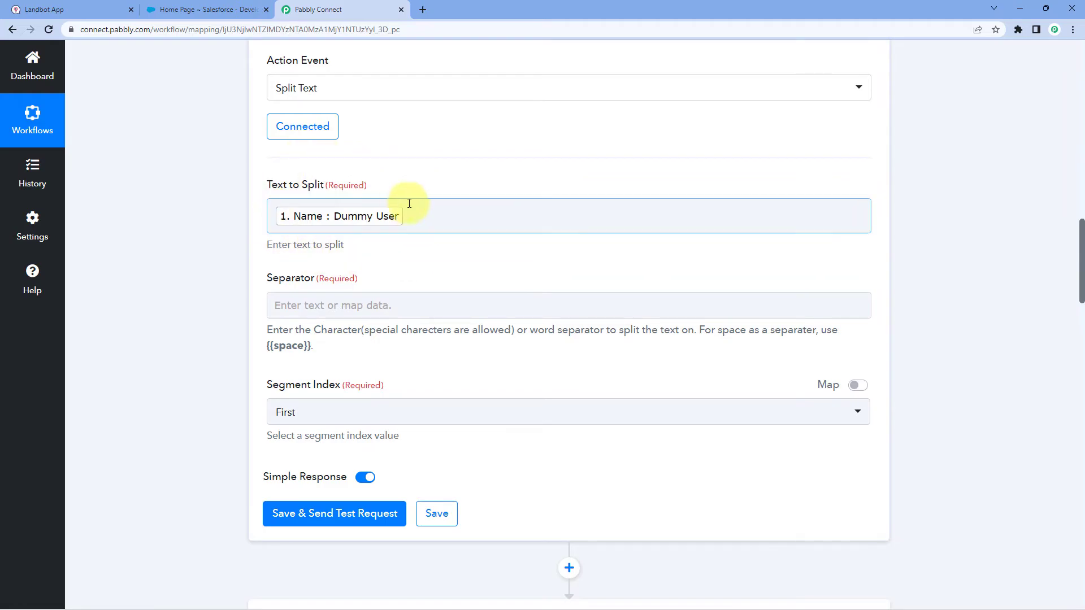
Copy {{space}} from the hint into Separator and open the Segment Index choices.
{"action": "scroll", "coordinate": [480, 215], "scroll_direction": "up", "scroll_amount": 15}
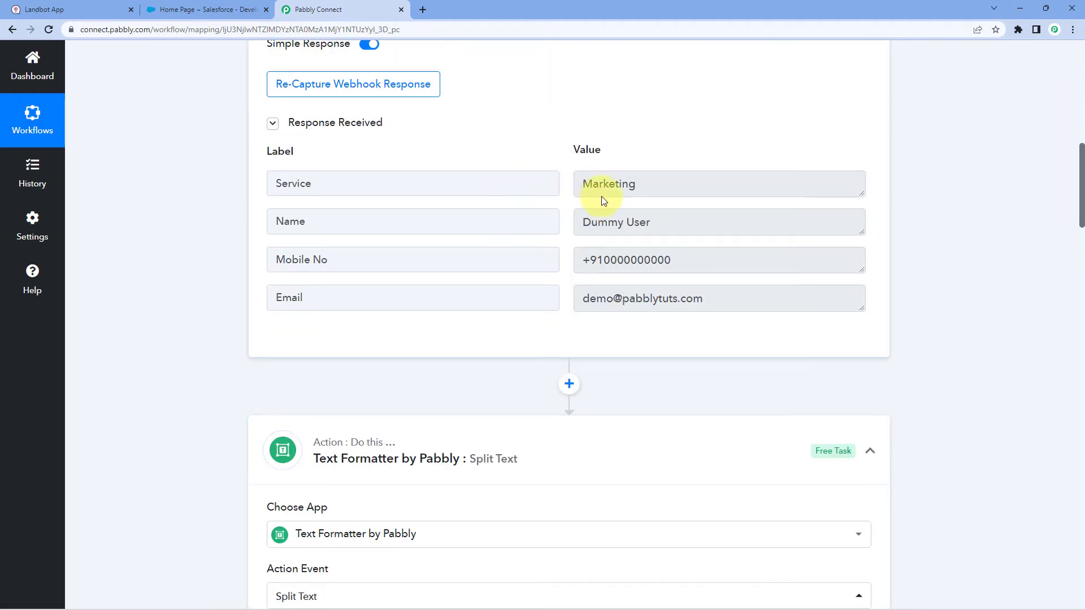
{"action": "scroll", "coordinate": [565, 226], "scroll_direction": "down", "scroll_amount": 9}
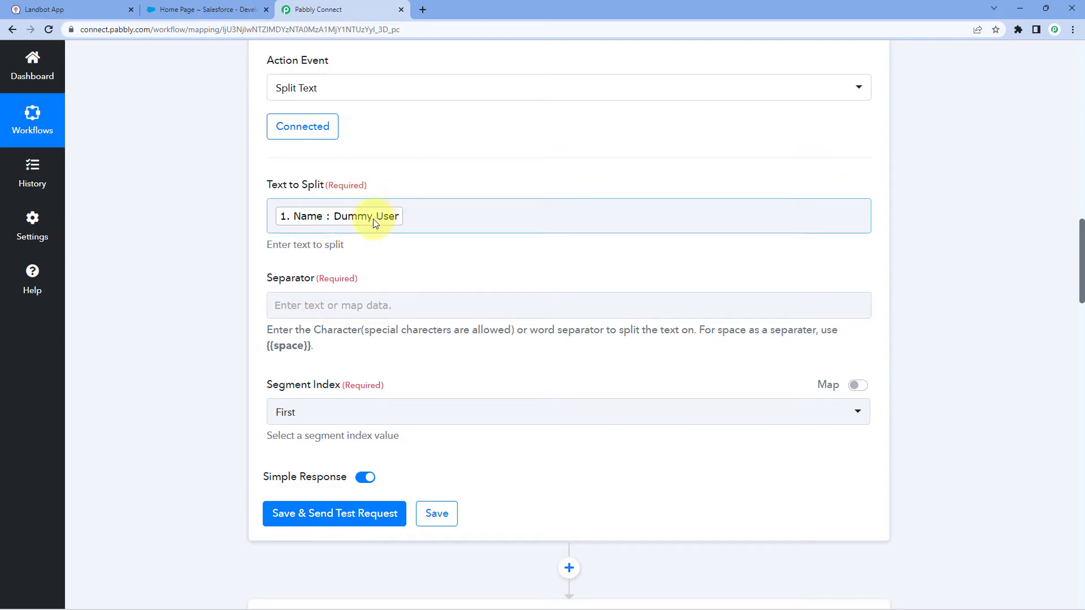
{"action": "left_click_drag", "start_coordinate": [265, 343], "coordinate": [310, 350]}
{"action": "key", "text": "ctrl+c"}
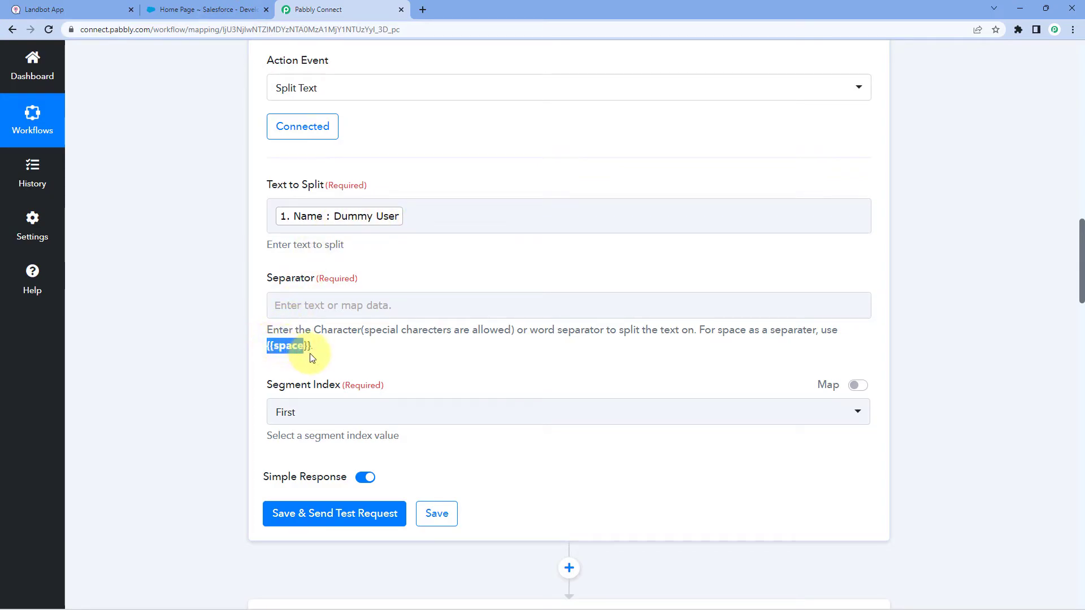
{"action": "left_click", "coordinate": [325, 301]}
{"action": "key", "text": "ctrl+v"}
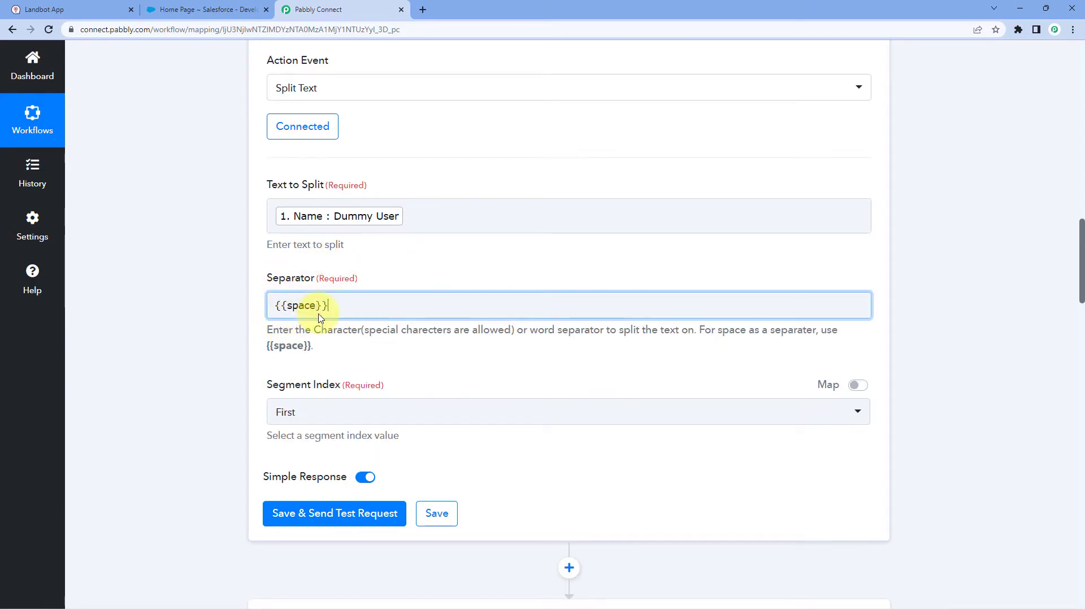
{"action": "left_click", "coordinate": [315, 412]}
{"action": "scroll", "coordinate": [291, 484], "scroll_direction": "down", "scroll_amount": 1}
Set Segment Index to All and test, confirming results Dummy and User.
{"action": "left_click", "coordinate": [303, 516]}
{"action": "left_click", "coordinate": [317, 461]}
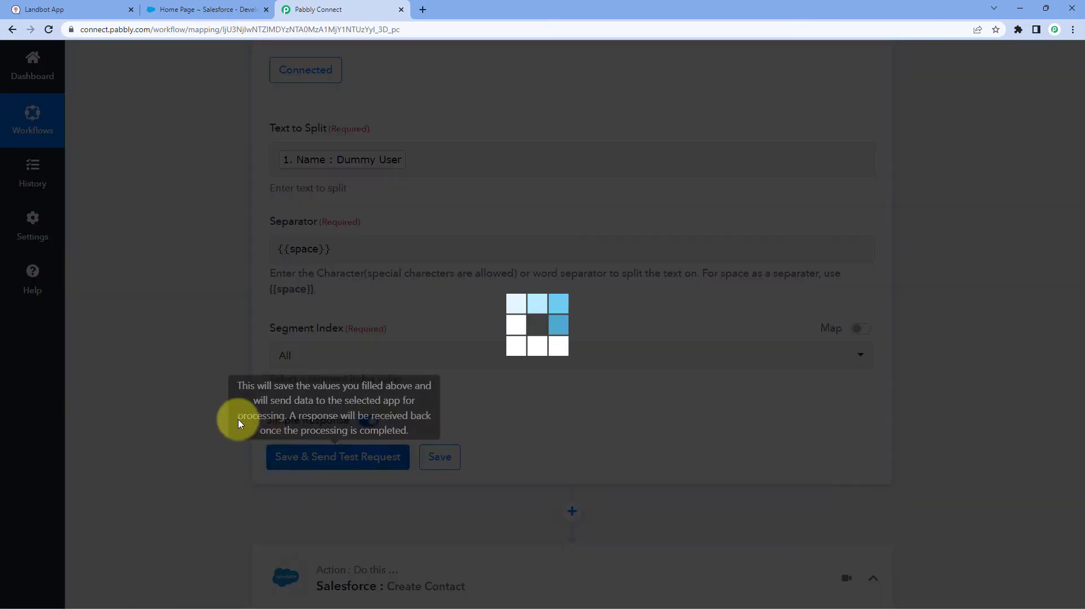
{"action": "scroll", "coordinate": [231, 388], "scroll_direction": "down", "scroll_amount": 2}
{"action": "scroll", "coordinate": [228, 385], "scroll_direction": "down", "scroll_amount": 1}
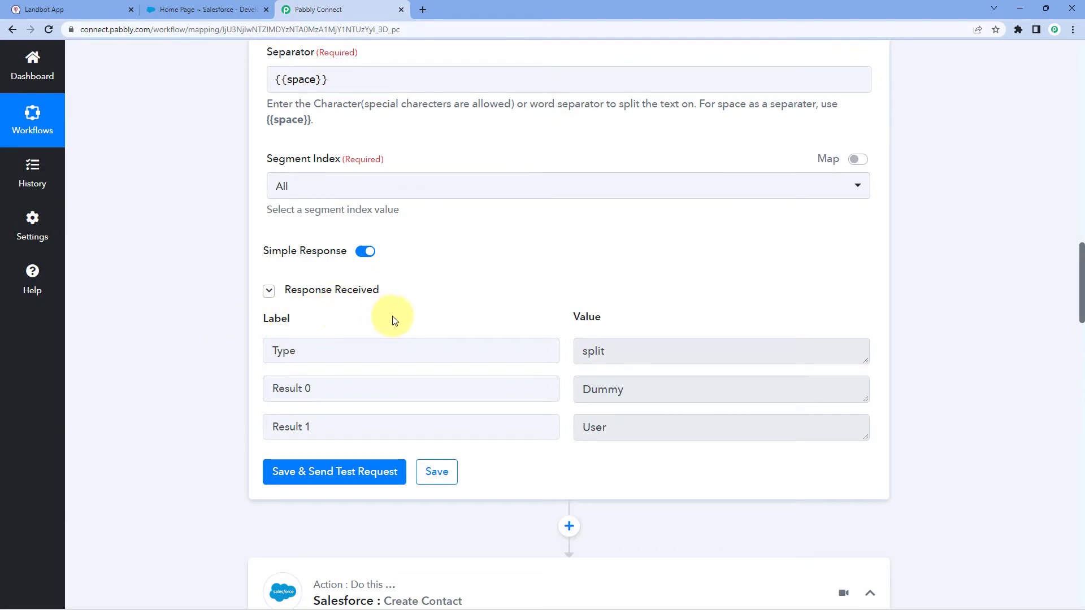
{"action": "left_click_drag", "start_coordinate": [646, 390], "coordinate": [529, 408]}
{"action": "left_click_drag", "start_coordinate": [609, 428], "coordinate": [549, 428]}
{"action": "left_click", "coordinate": [568, 308]}
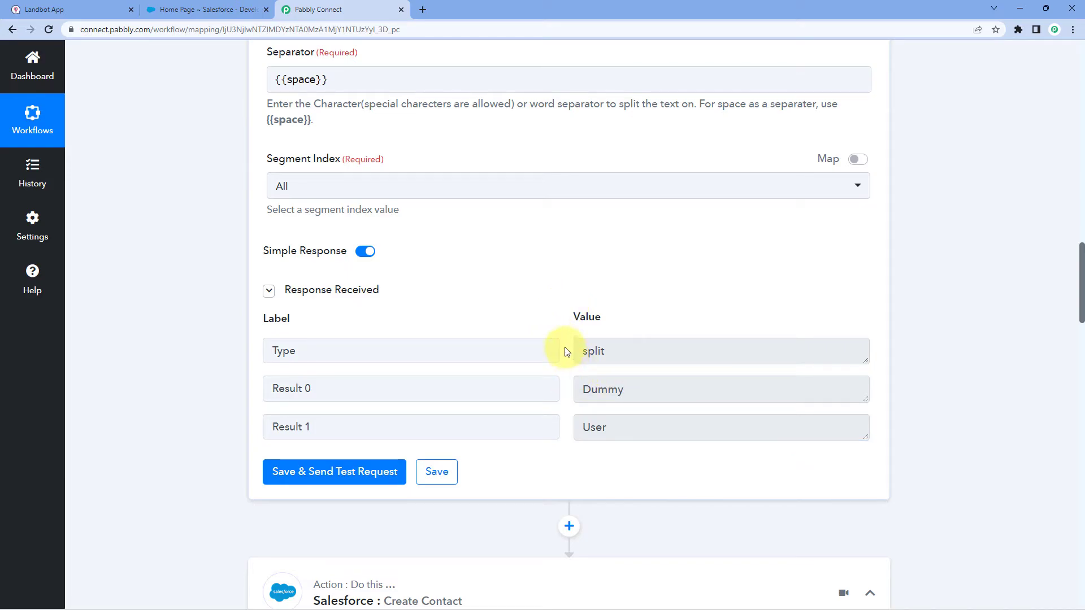
Review the split results, then open the Salesforce step's account connection settings.
{"action": "scroll", "coordinate": [567, 351], "scroll_direction": "down", "scroll_amount": 2}
{"action": "left_click_drag", "start_coordinate": [649, 281], "coordinate": [548, 316]}
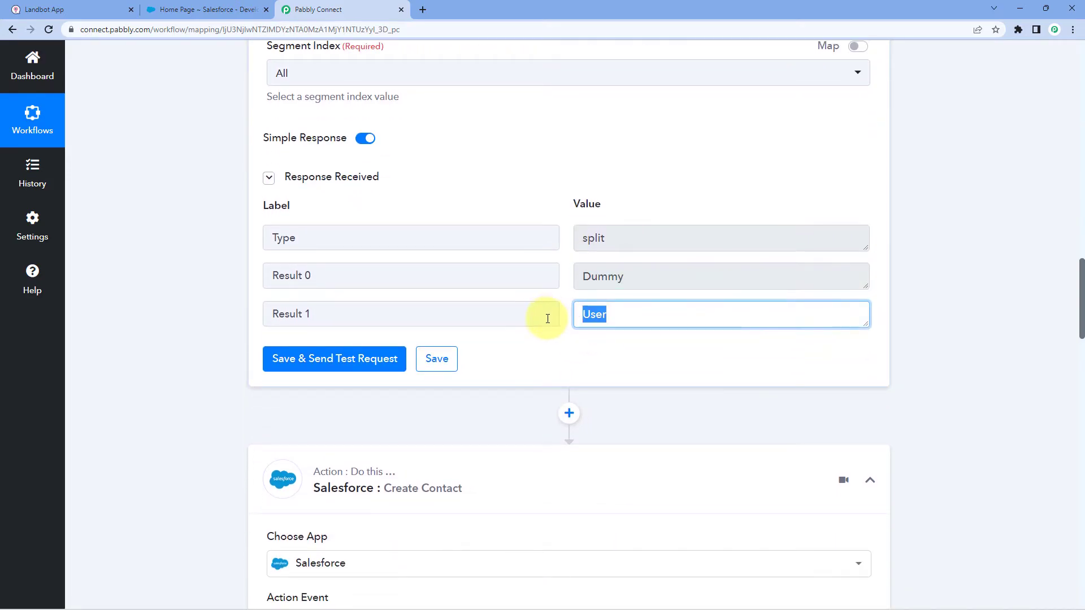
{"action": "scroll", "coordinate": [543, 328], "scroll_direction": "down", "scroll_amount": 7}
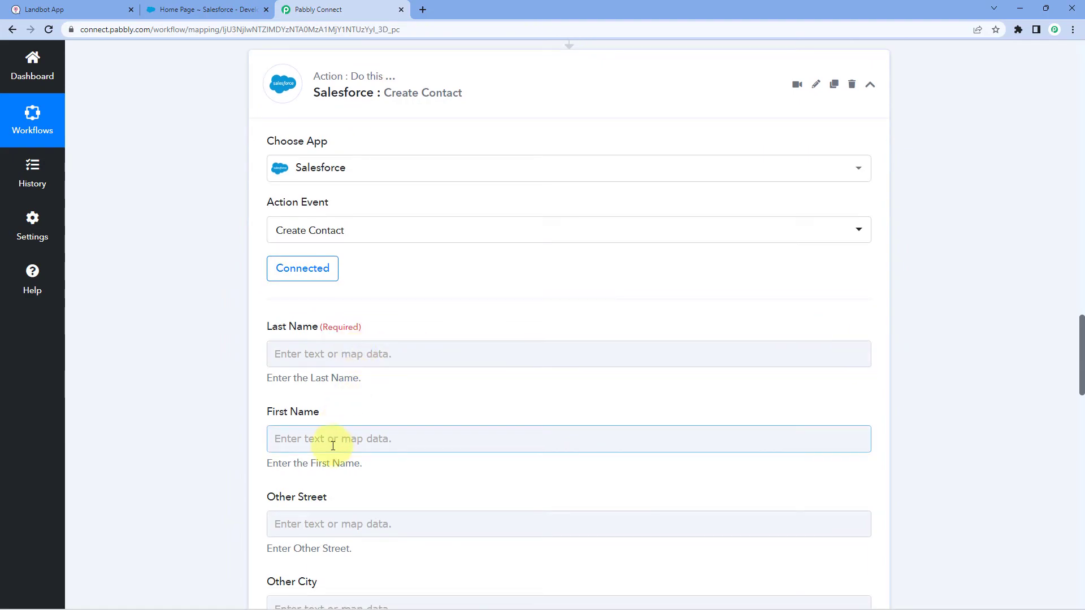
{"action": "scroll", "coordinate": [395, 322], "scroll_direction": "up", "scroll_amount": 2}
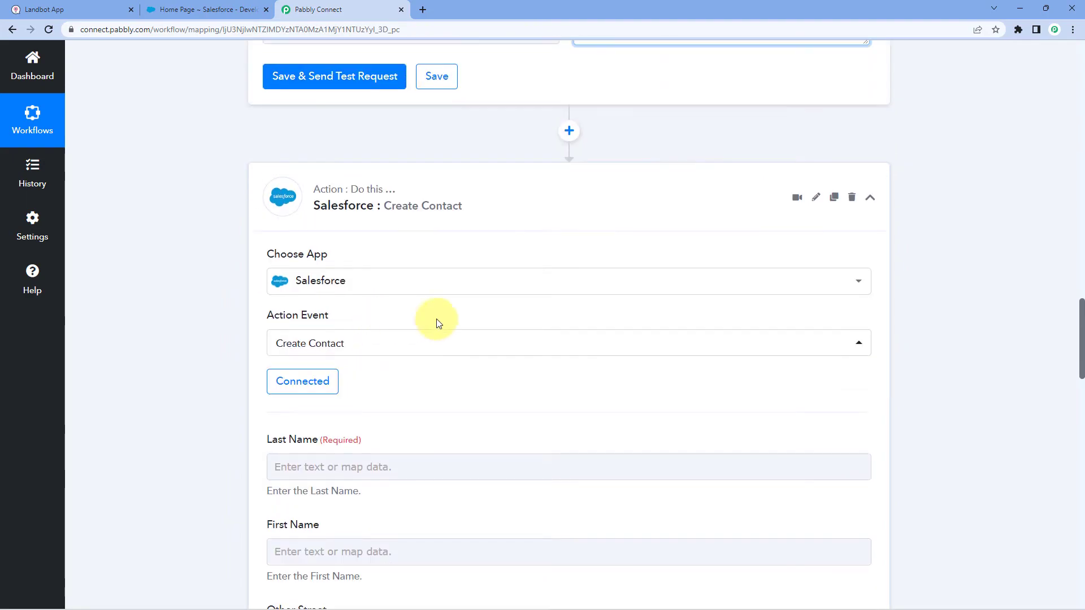
{"action": "scroll", "coordinate": [404, 326], "scroll_direction": "up", "scroll_amount": 2}
{"action": "left_click", "coordinate": [552, 174]}
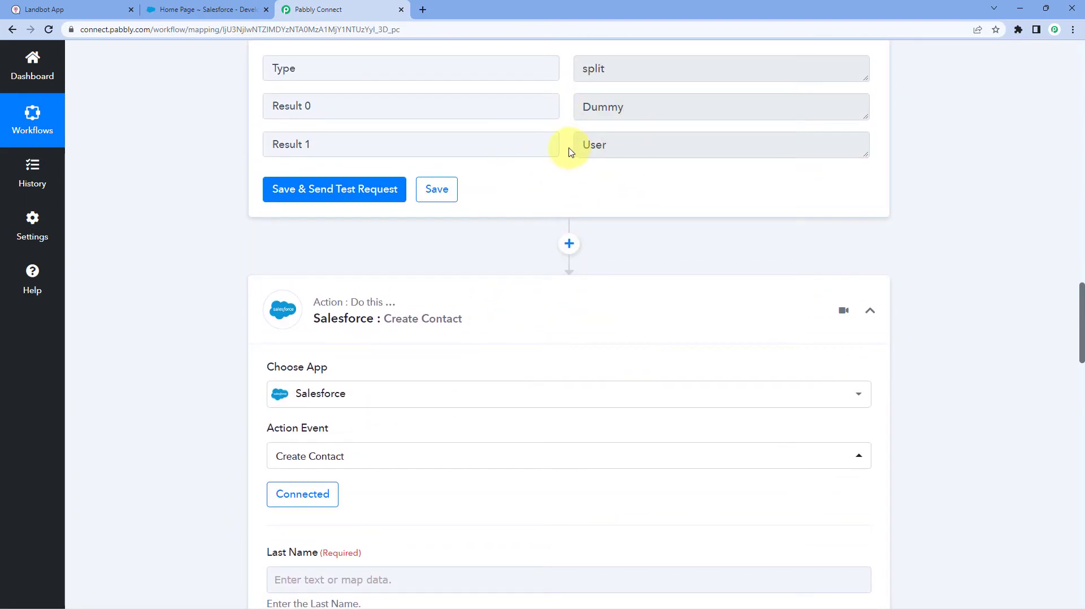
{"action": "scroll", "coordinate": [254, 480], "scroll_direction": "down", "scroll_amount": 3}
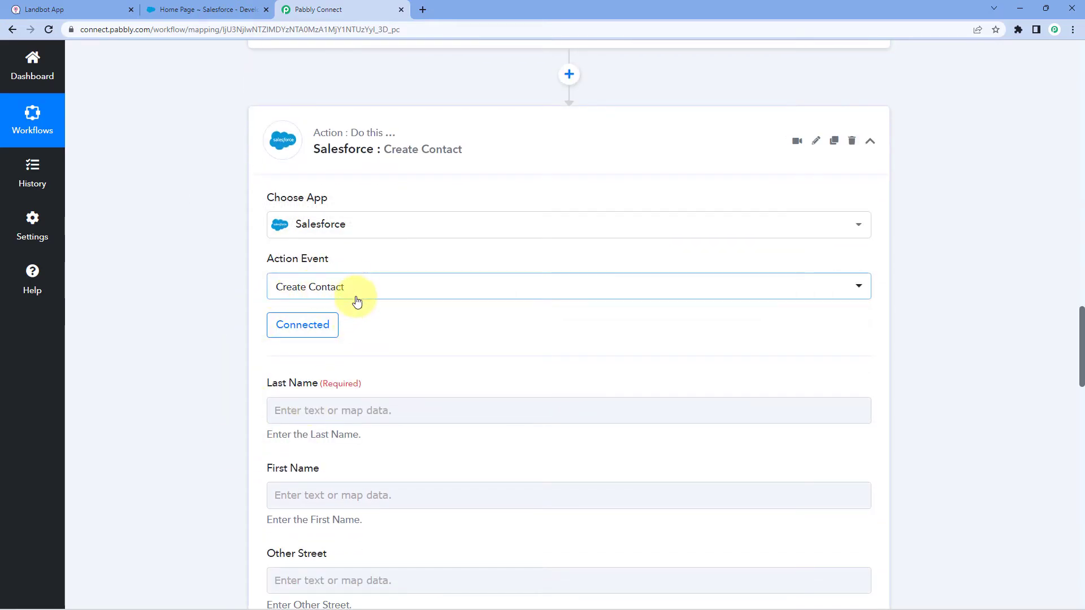
{"action": "left_click", "coordinate": [304, 332]}
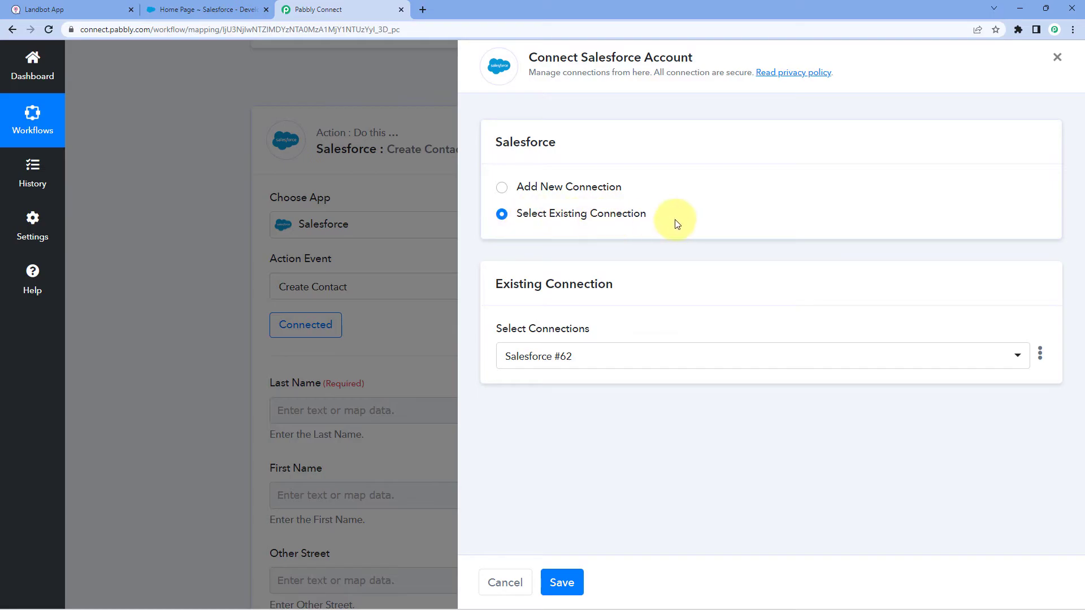
Keep the existing Salesforce connection and map Split Text Result 1 (User) into Last Name.
{"action": "left_click", "coordinate": [561, 583]}
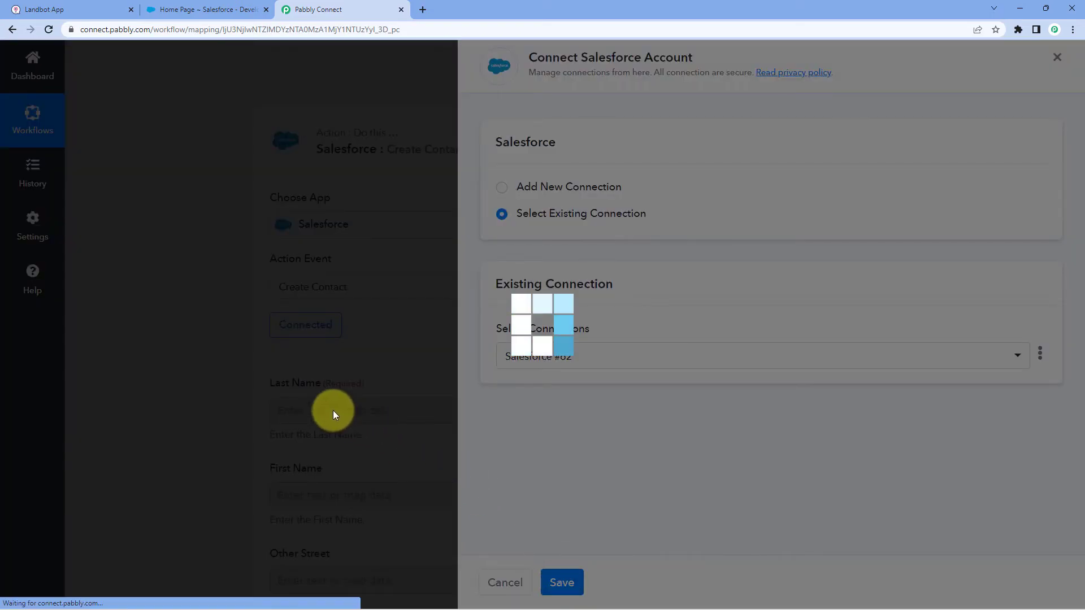
{"action": "scroll", "coordinate": [263, 366], "scroll_direction": "down", "scroll_amount": 2}
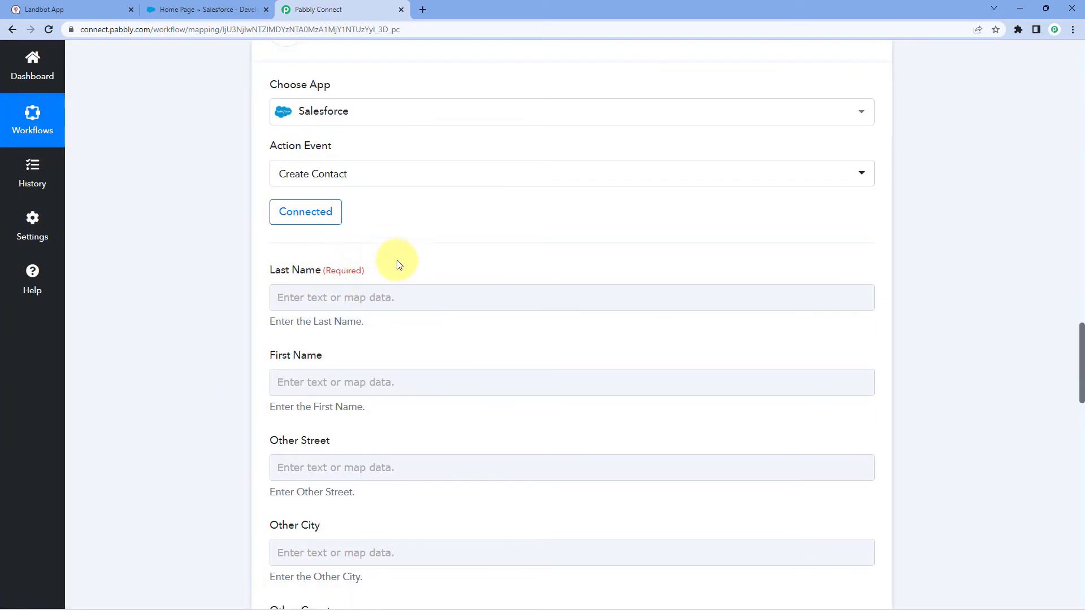
{"action": "left_click", "coordinate": [306, 295]}
{"action": "scroll", "coordinate": [266, 287], "scroll_direction": "down", "scroll_amount": 1}
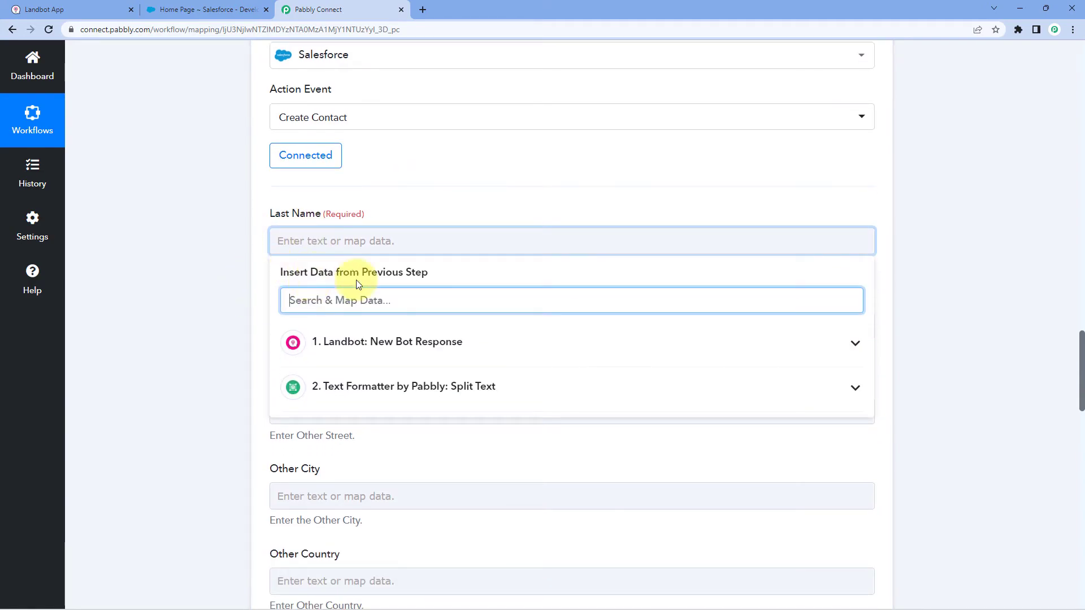
{"action": "left_click", "coordinate": [398, 357]}
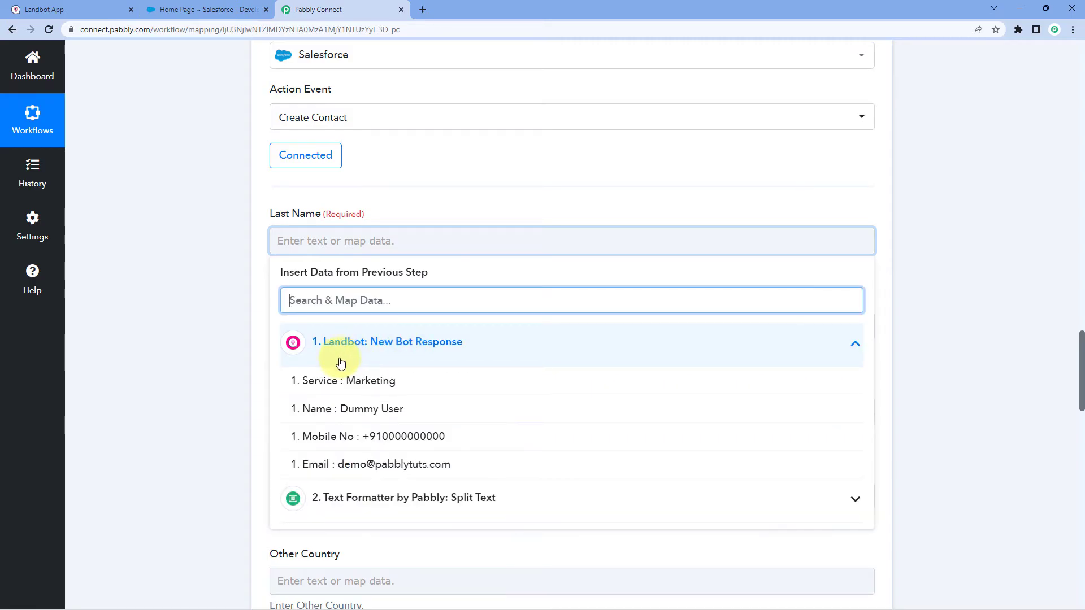
{"action": "left_click", "coordinate": [376, 500]}
{"action": "scroll", "coordinate": [233, 446], "scroll_direction": "down", "scroll_amount": 2}
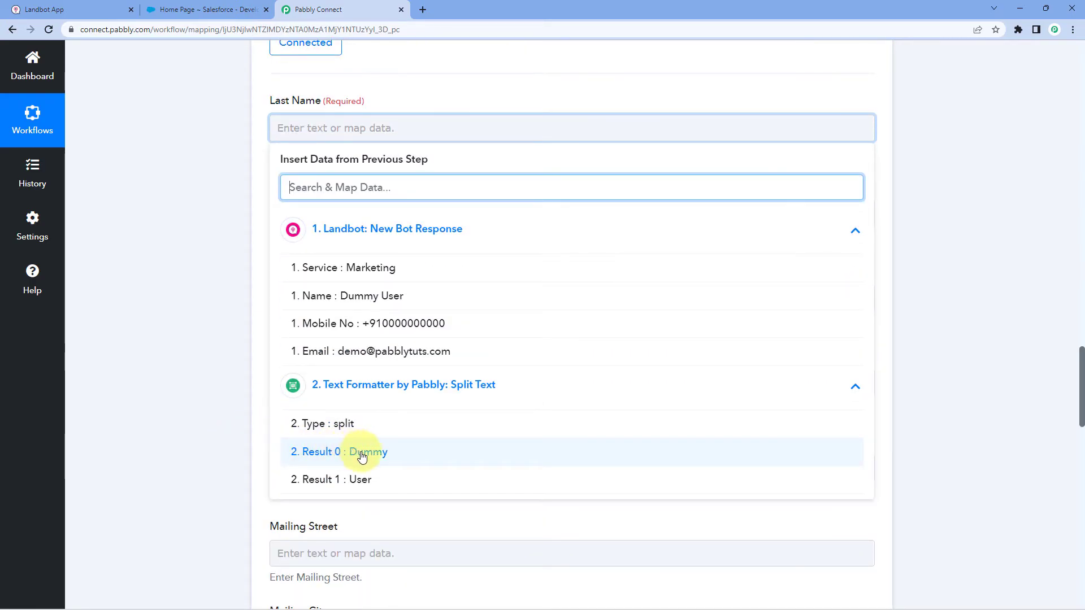
{"action": "left_click", "coordinate": [329, 482]}
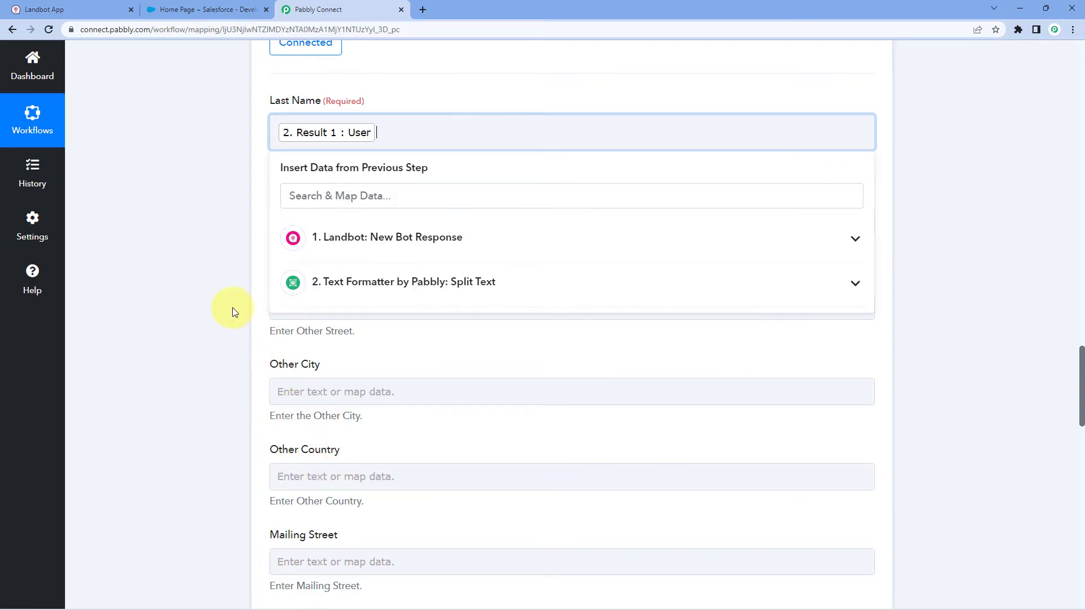
{"action": "left_click", "coordinate": [233, 307]}
Map Split Text Result 0 (Dummy) into First Name.
{"action": "left_click", "coordinate": [318, 224]}
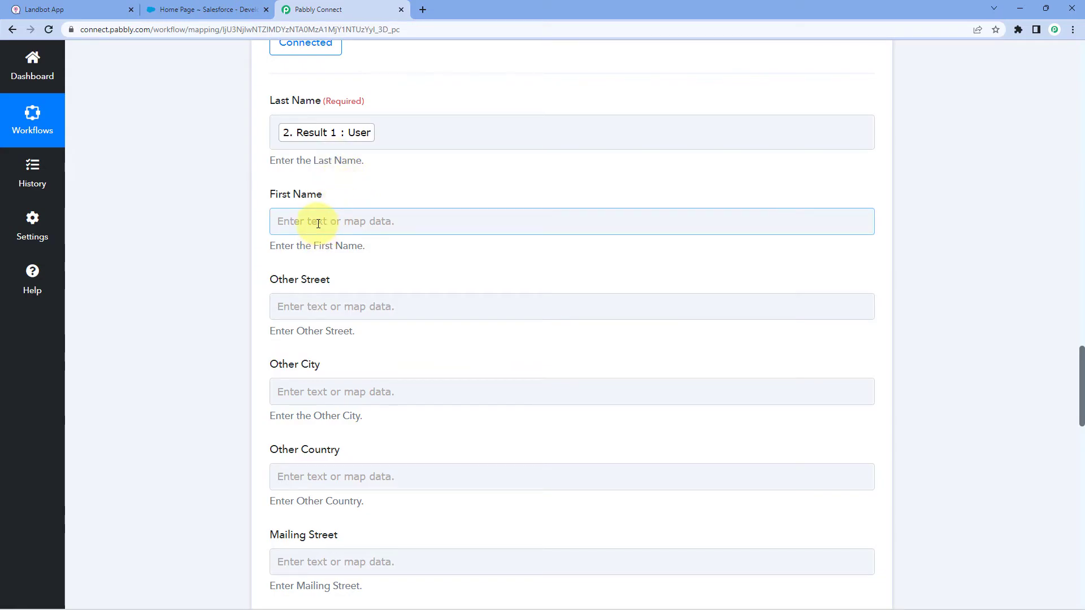
{"action": "left_click", "coordinate": [317, 222]}
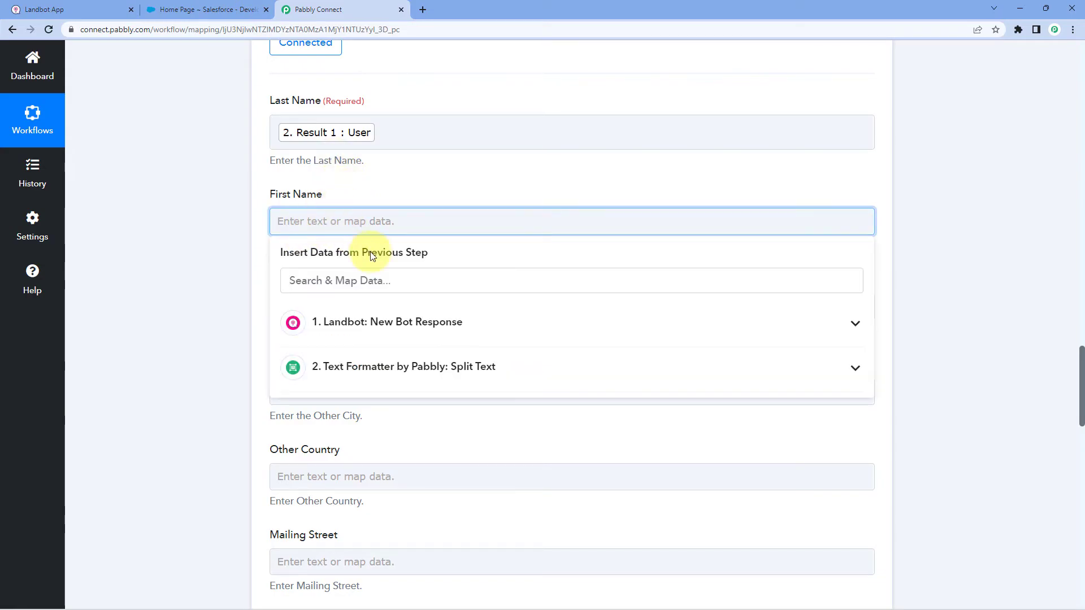
{"action": "left_click", "coordinate": [429, 369]}
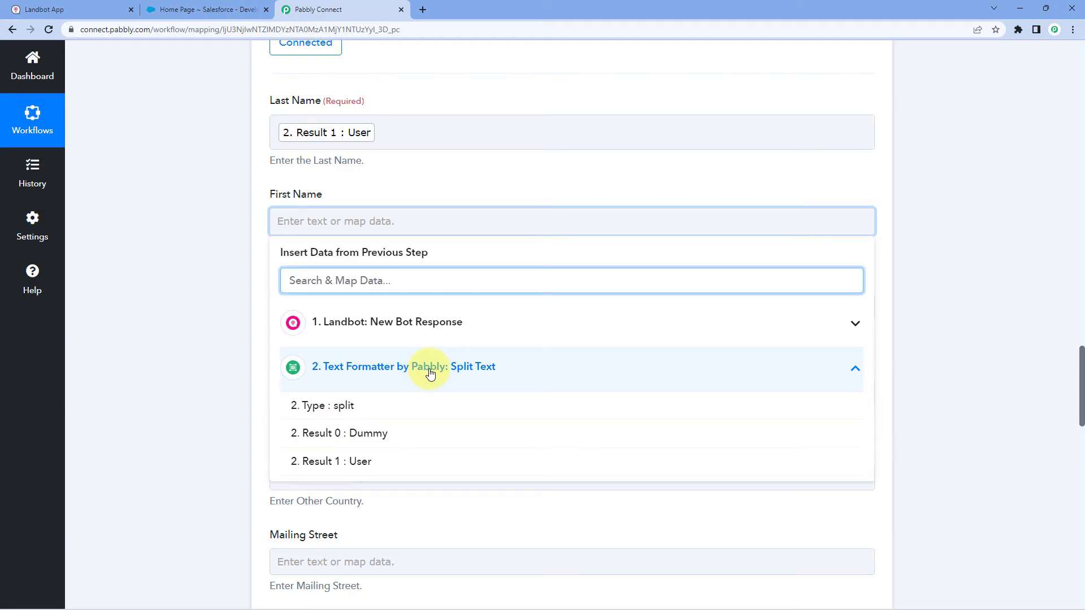
{"action": "left_click", "coordinate": [369, 434]}
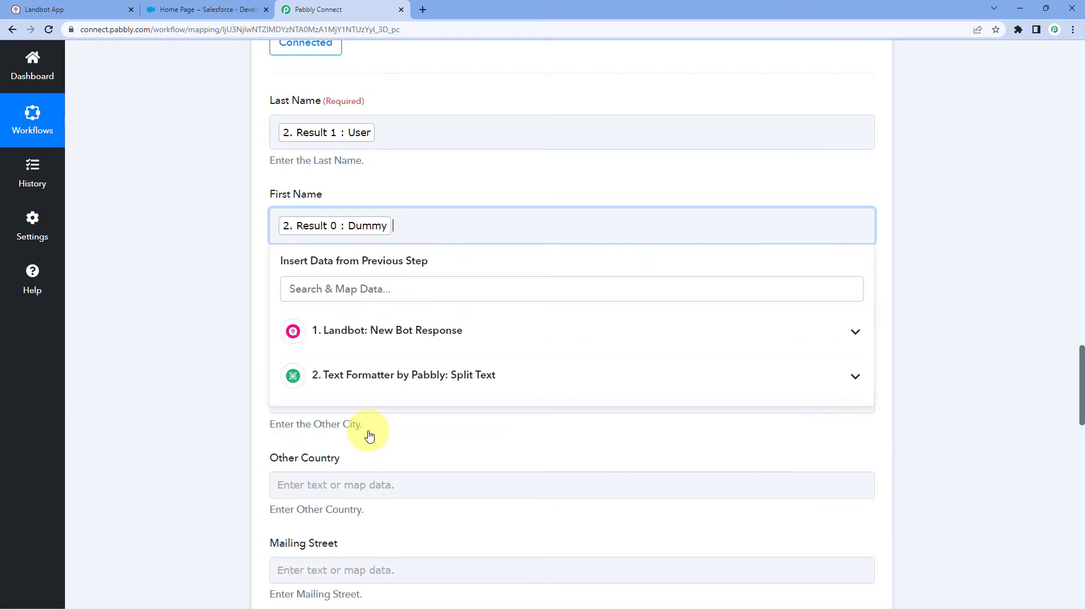
{"action": "left_click", "coordinate": [236, 384]}
{"action": "scroll", "coordinate": [222, 308], "scroll_direction": "down", "scroll_amount": 2}
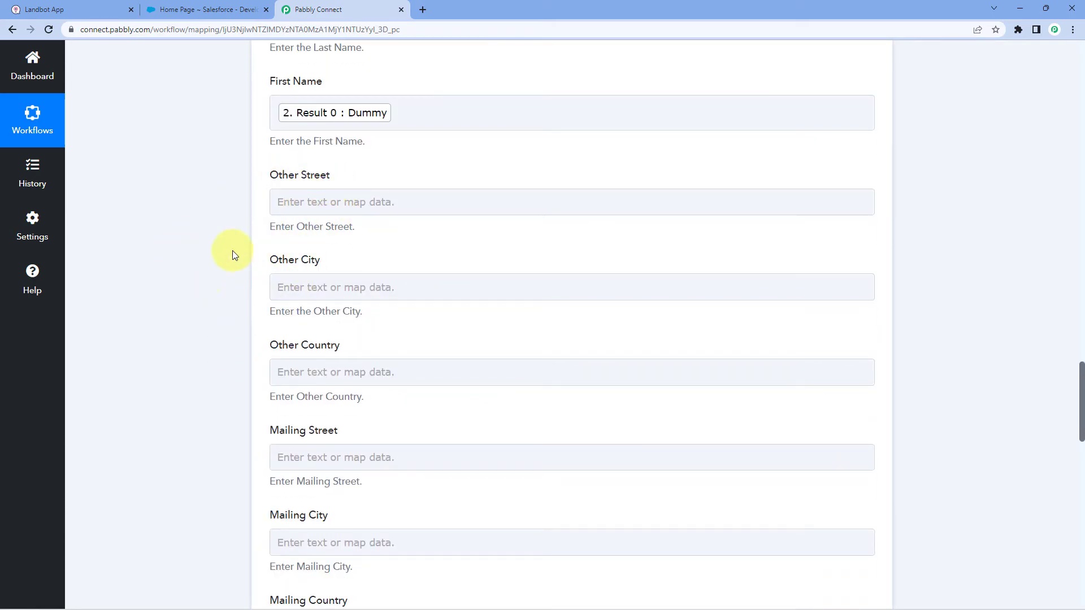
Map Landbot's Mobile No into the Mobile Phone field.
{"action": "scroll", "coordinate": [220, 322], "scroll_direction": "down", "scroll_amount": 4}
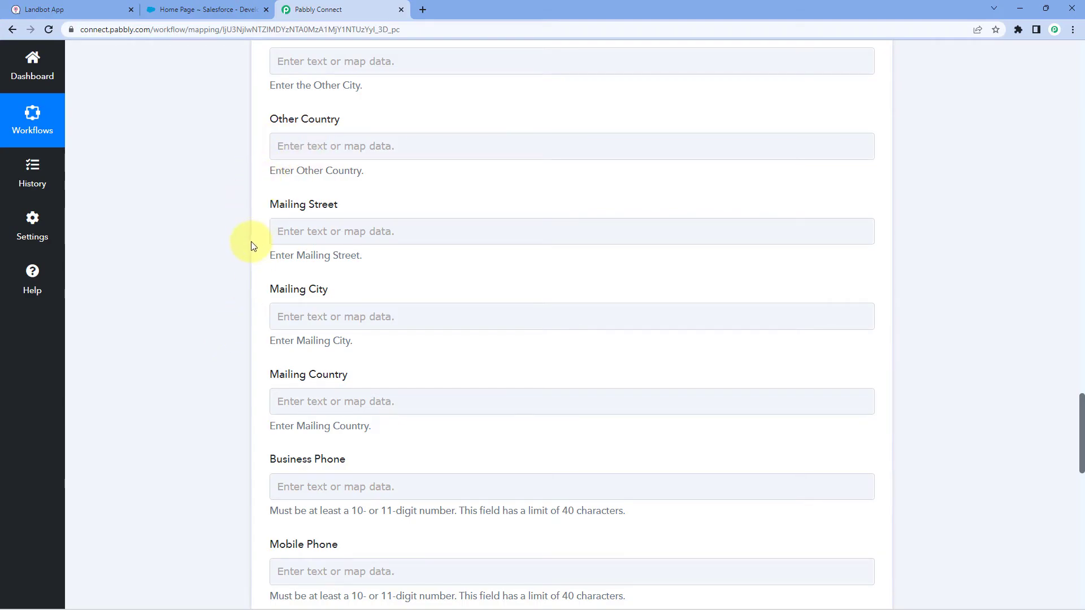
{"action": "scroll", "coordinate": [249, 243], "scroll_direction": "down", "scroll_amount": 4}
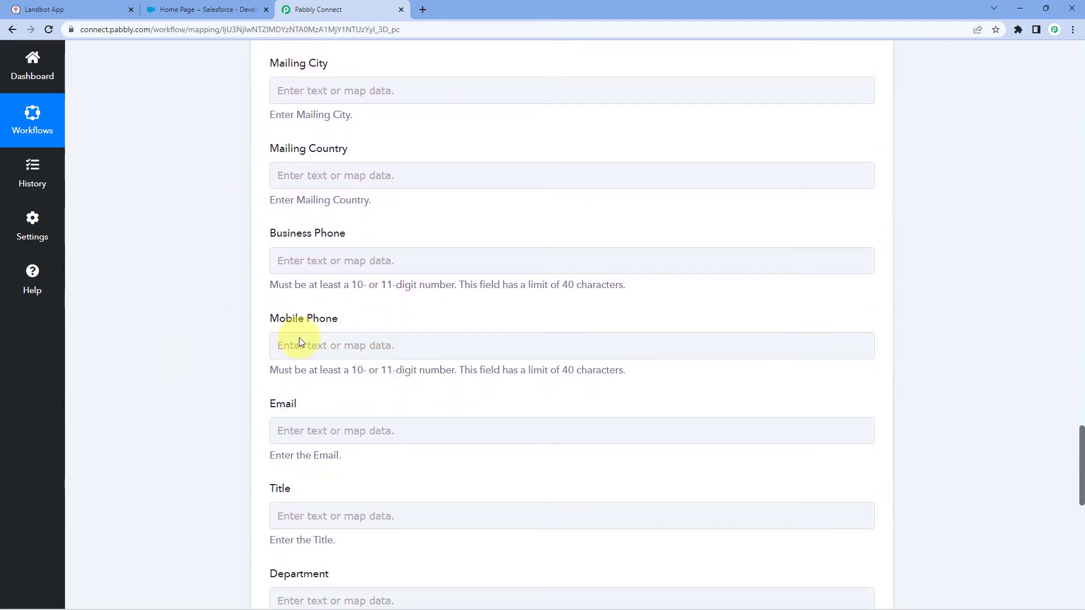
{"action": "left_click", "coordinate": [310, 346]}
{"action": "scroll", "coordinate": [229, 340], "scroll_direction": "down", "scroll_amount": 1}
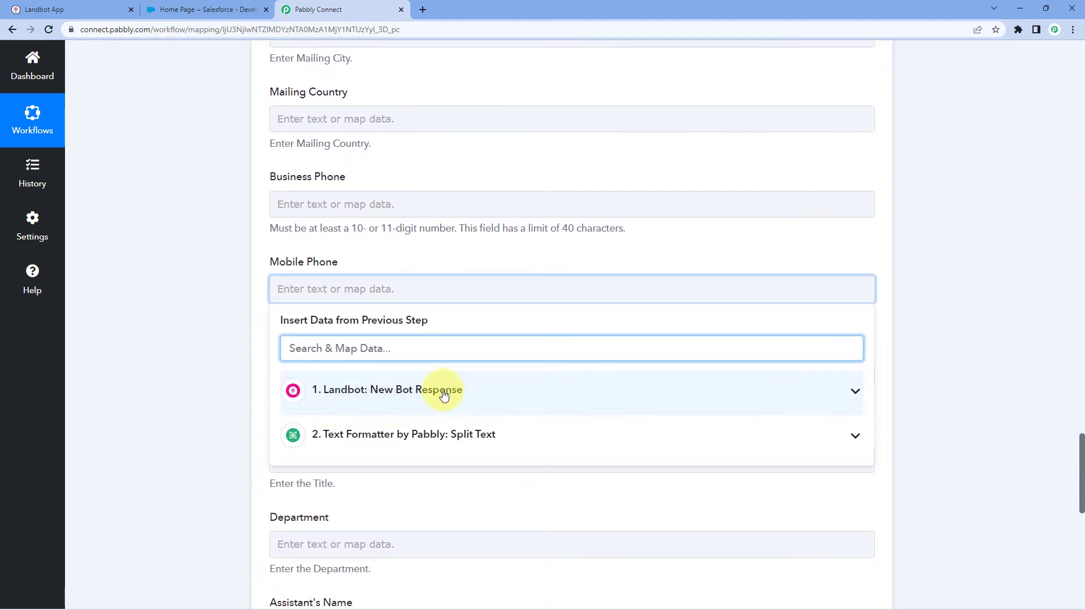
{"action": "left_click", "coordinate": [443, 394]}
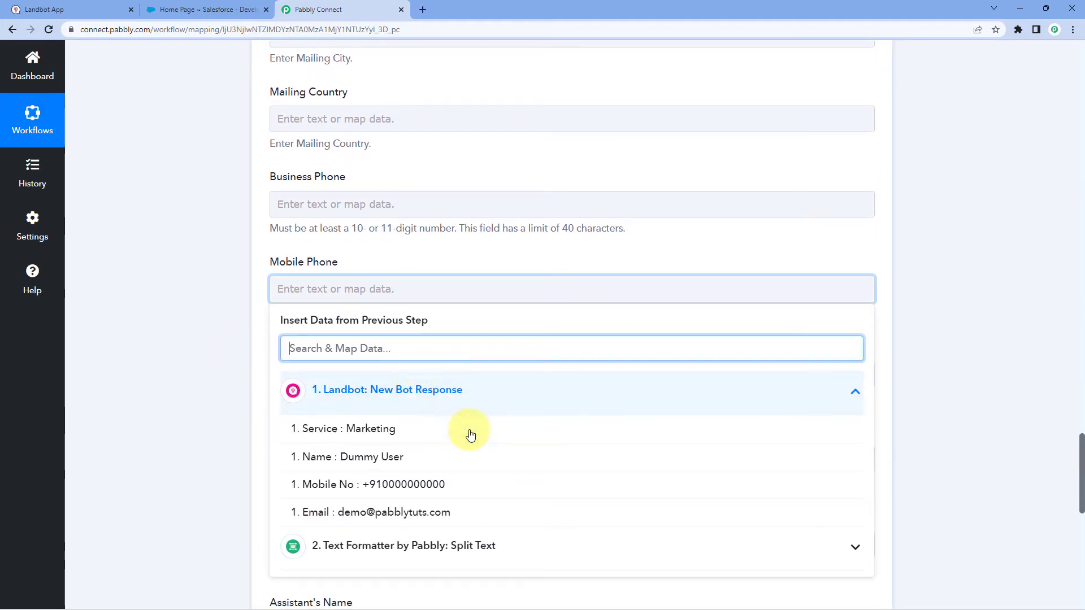
{"action": "left_click", "coordinate": [344, 487]}
{"action": "left_click", "coordinate": [208, 353]}
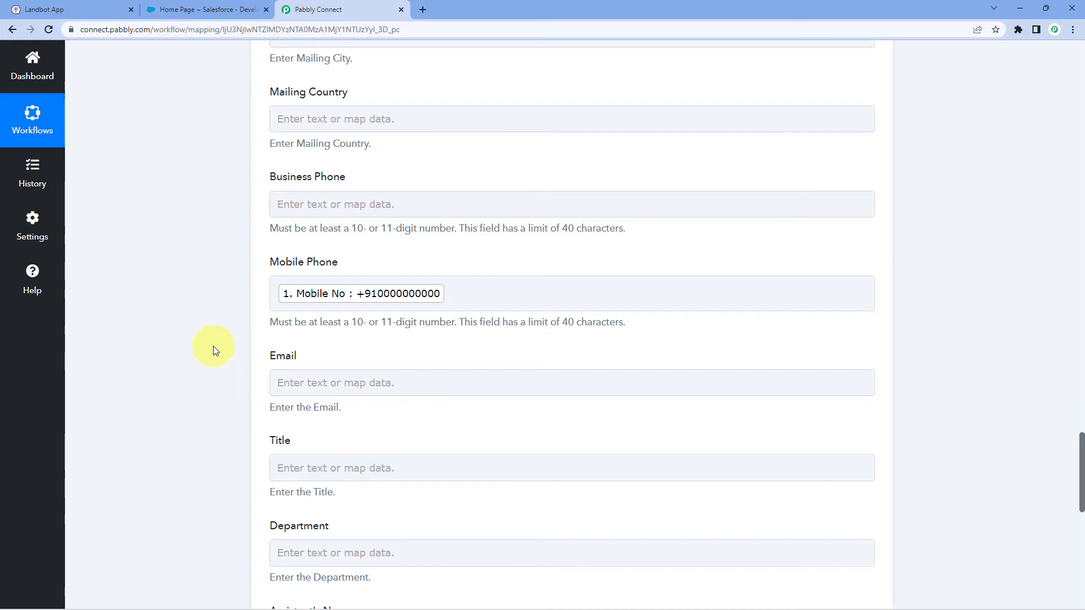
Map Landbot's Email value into the Email field and scroll down to the Save buttons.
{"action": "scroll", "coordinate": [212, 346], "scroll_direction": "down", "scroll_amount": 1}
{"action": "left_click", "coordinate": [345, 322]}
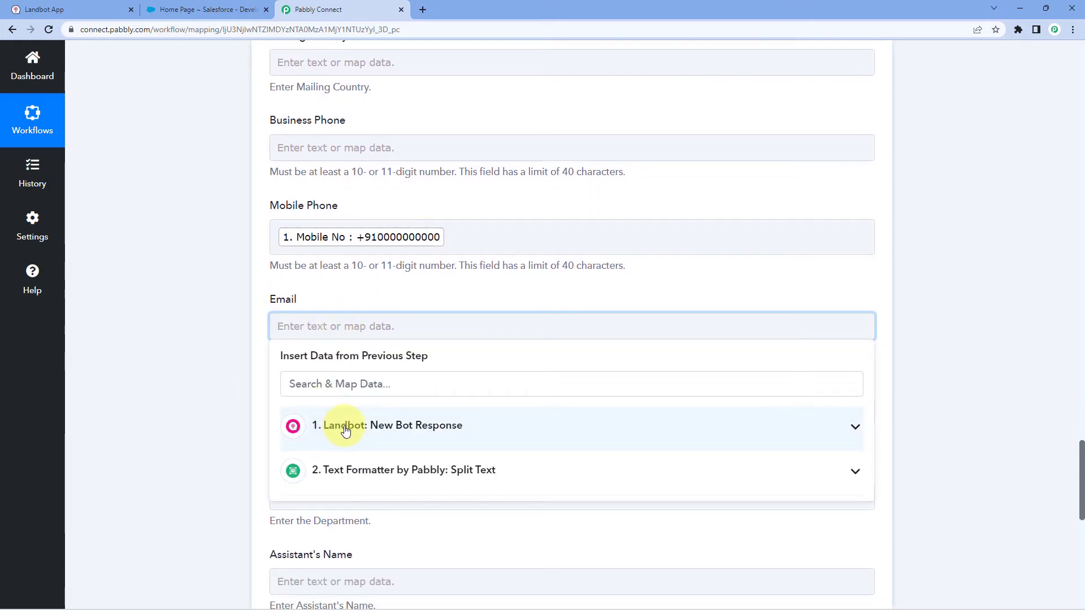
{"action": "left_click", "coordinate": [346, 430]}
{"action": "left_click", "coordinate": [310, 549]}
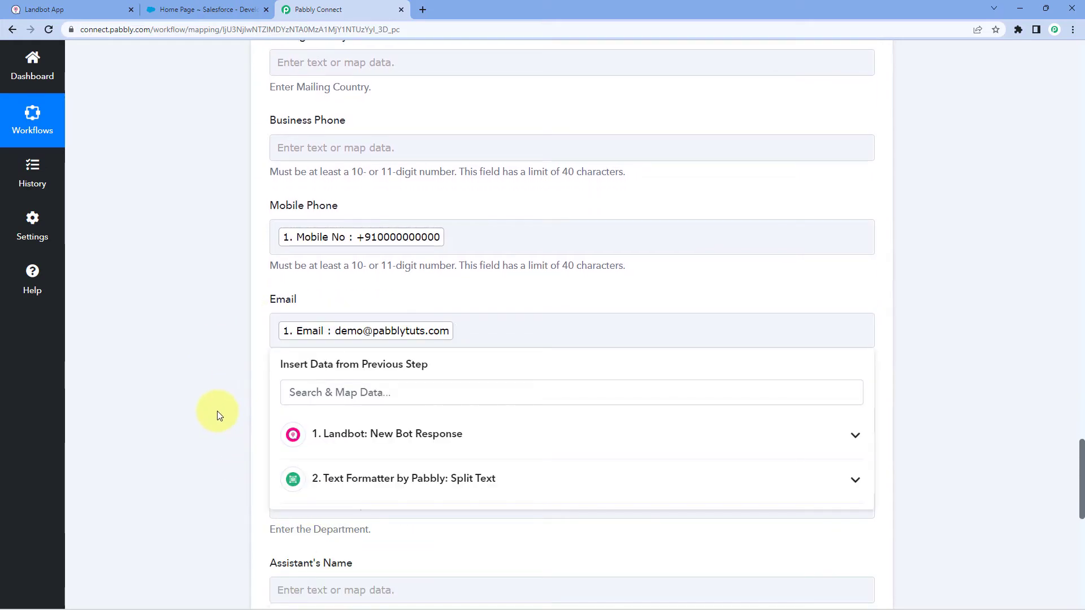
{"action": "left_click", "coordinate": [219, 416]}
{"action": "scroll", "coordinate": [223, 291], "scroll_direction": "down", "scroll_amount": 2}
{"action": "scroll", "coordinate": [241, 262], "scroll_direction": "down", "scroll_amount": 5}
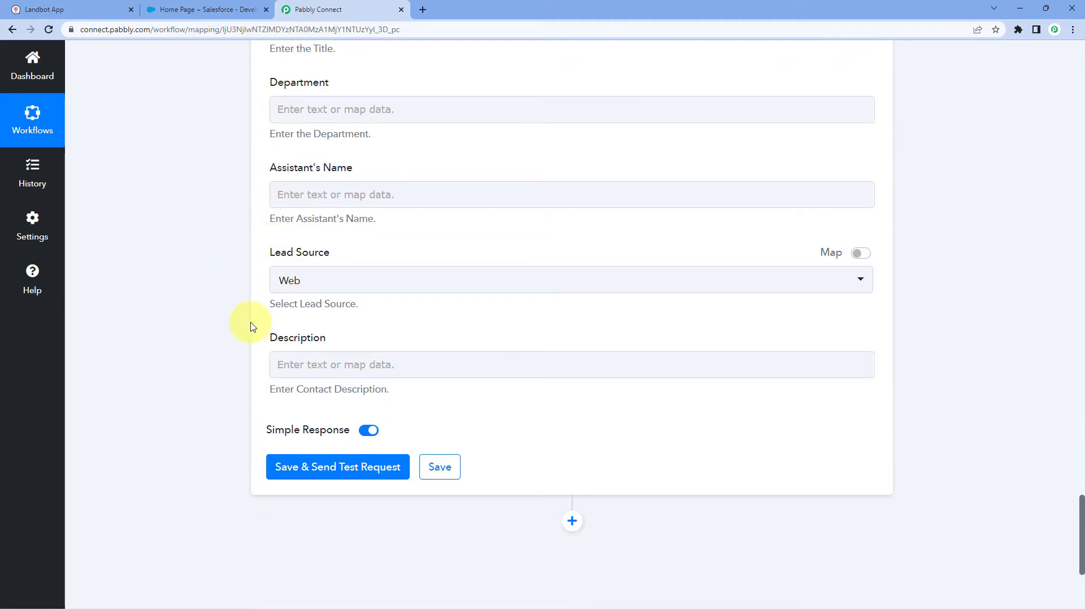
Save and test Create Contact, confirming a new contact Id with Success 1.
{"action": "left_click", "coordinate": [346, 473]}
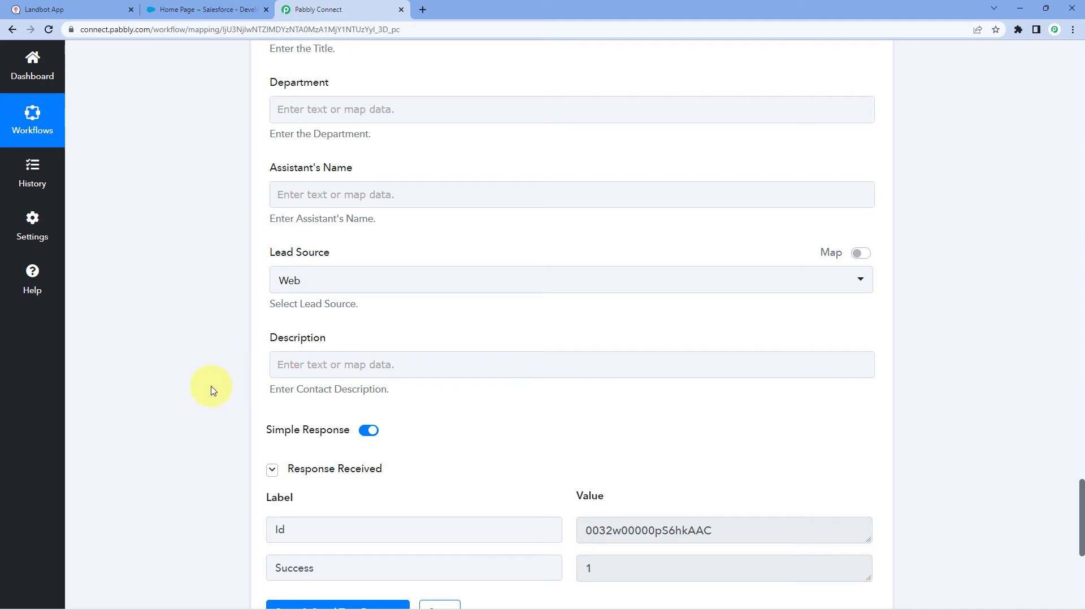
{"action": "scroll", "coordinate": [211, 390], "scroll_direction": "down", "scroll_amount": 2}
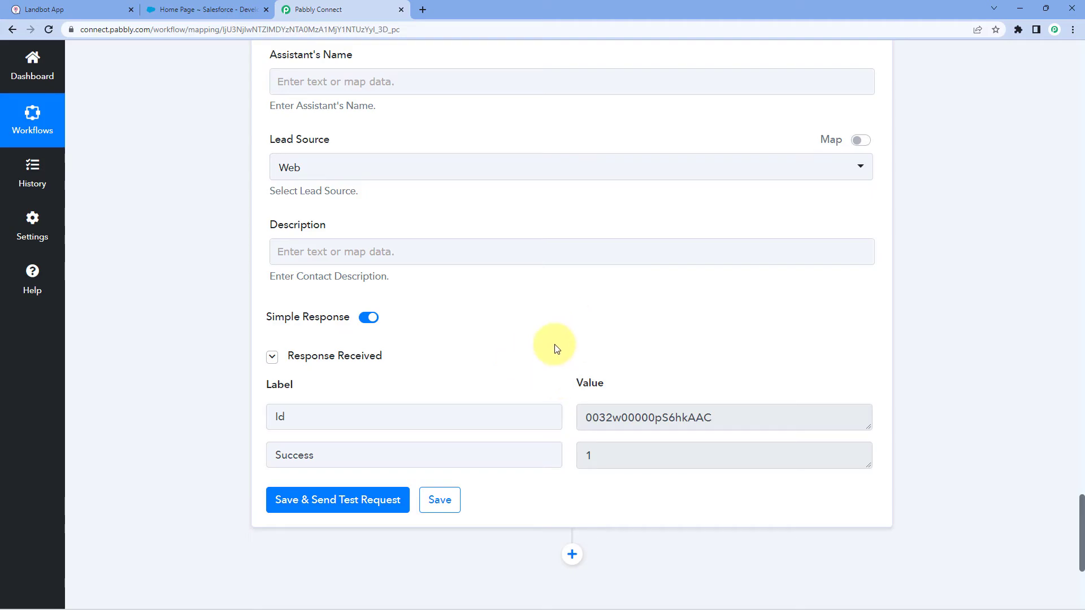
{"action": "scroll", "coordinate": [467, 313], "scroll_direction": "up", "scroll_amount": 10}
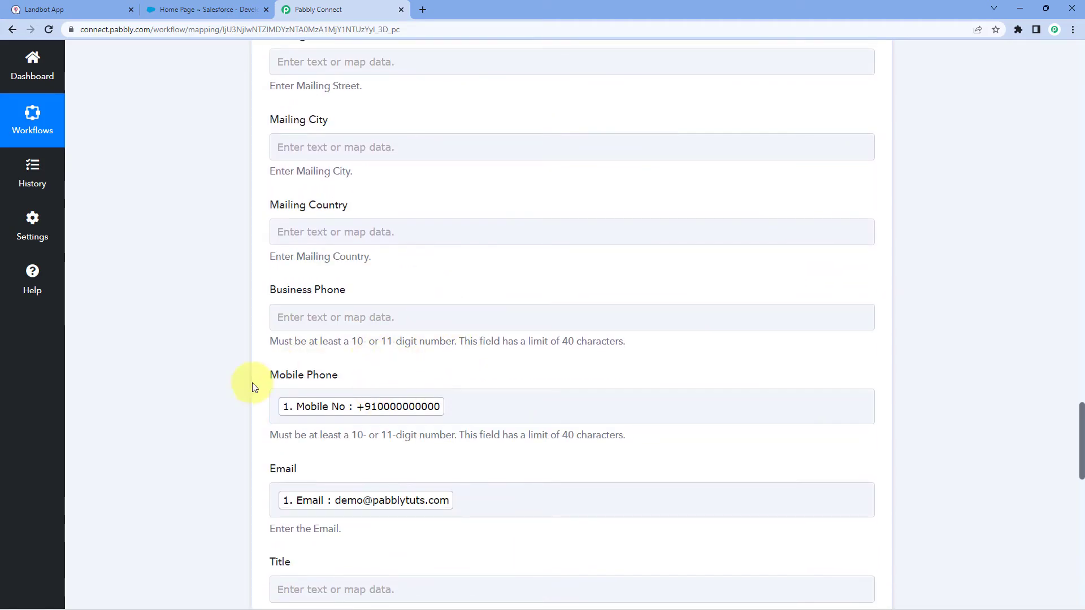
{"action": "scroll", "coordinate": [277, 373], "scroll_direction": "up", "scroll_amount": 12}
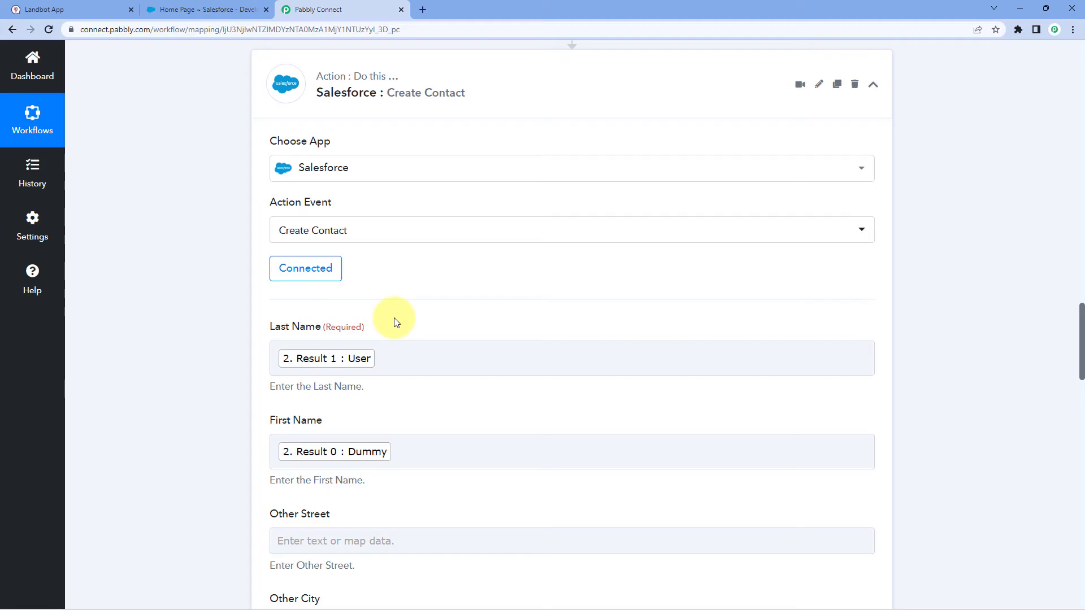
Open the newly created test contact from Salesforce's Contacts list.
{"action": "left_click", "coordinate": [211, 16]}
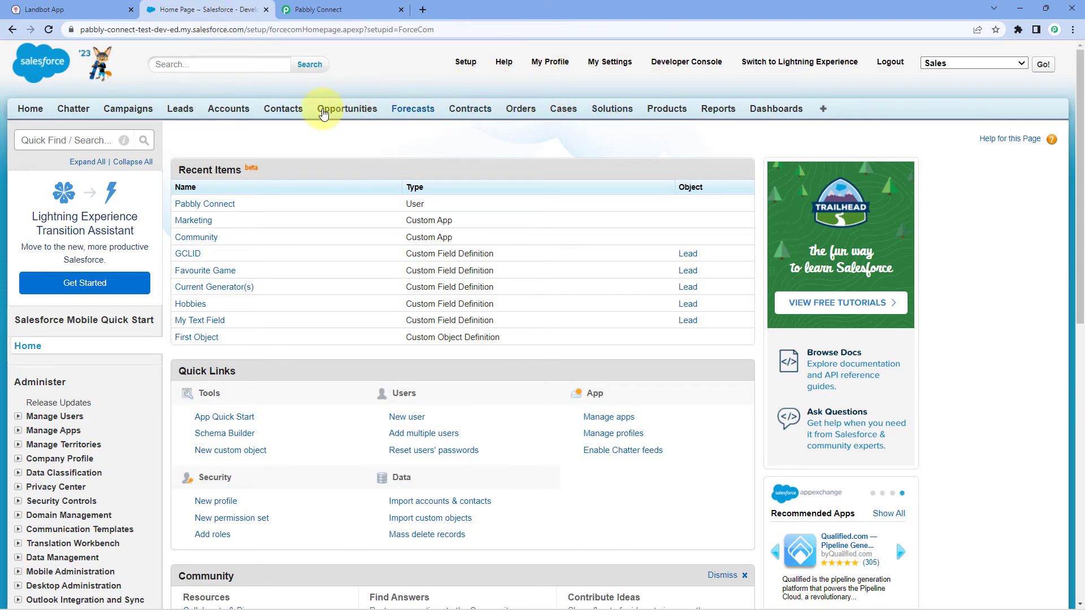
{"action": "left_click", "coordinate": [282, 116]}
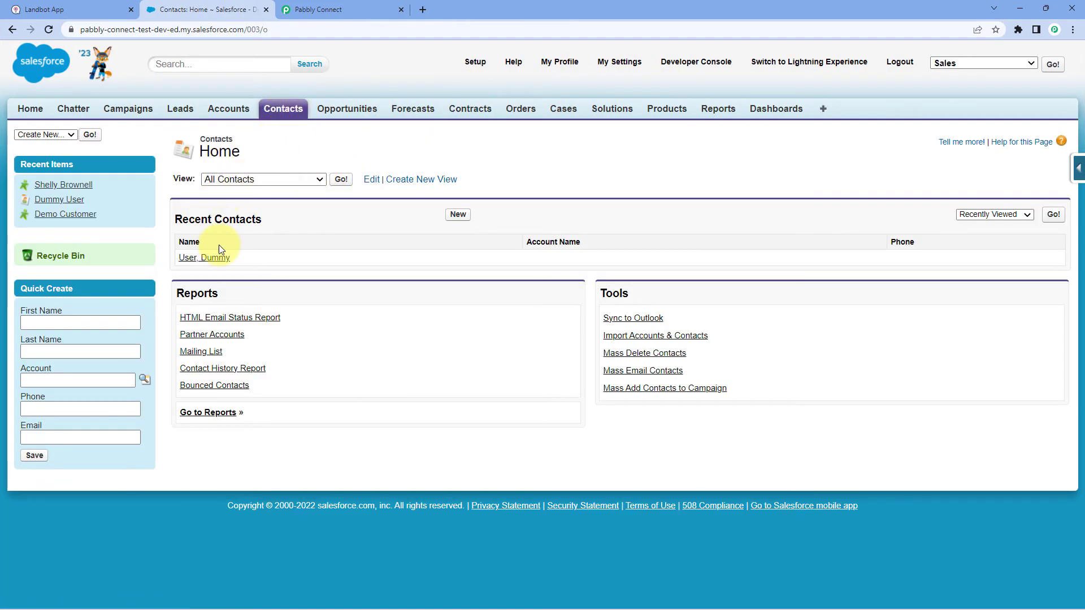
{"action": "left_click", "coordinate": [219, 259]}
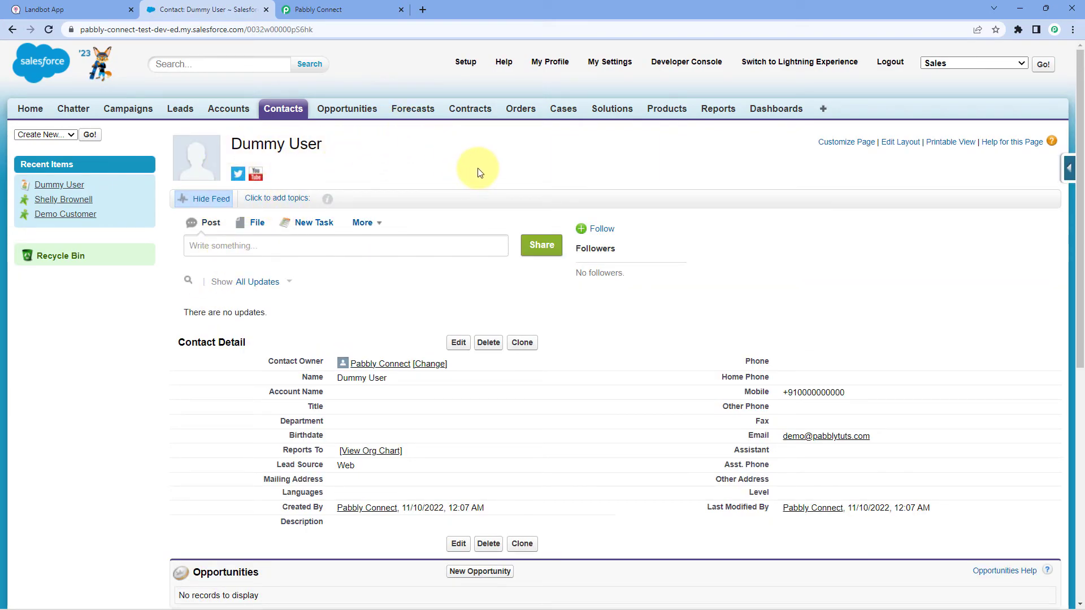
Compare the contact with the Landbot chat, then go back to the Pabbly Connect workflow.
{"action": "left_click", "coordinate": [94, 10]}
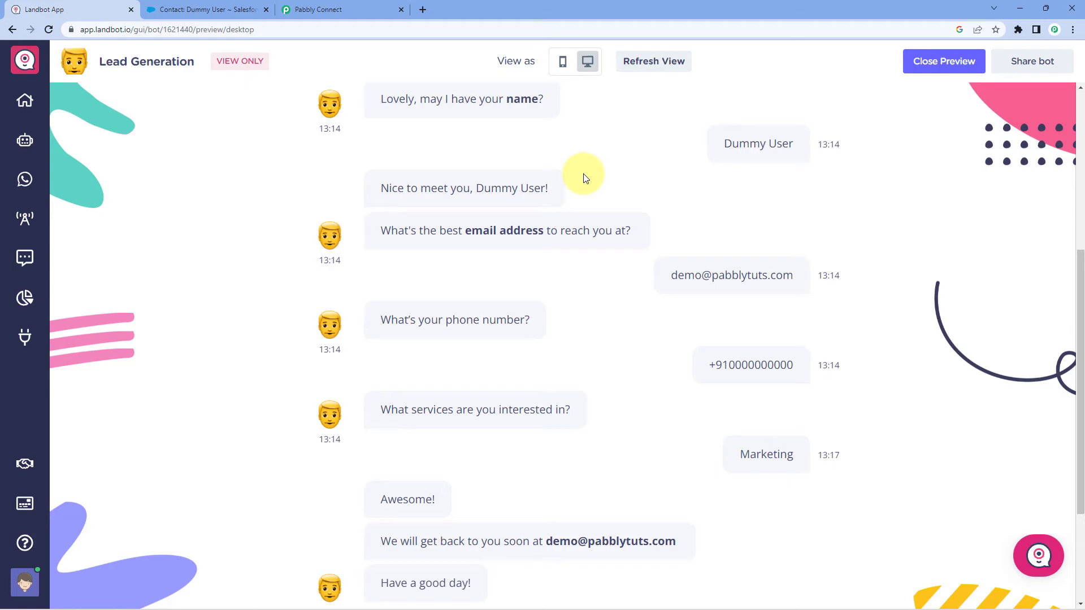
{"action": "left_click", "coordinate": [213, 8]}
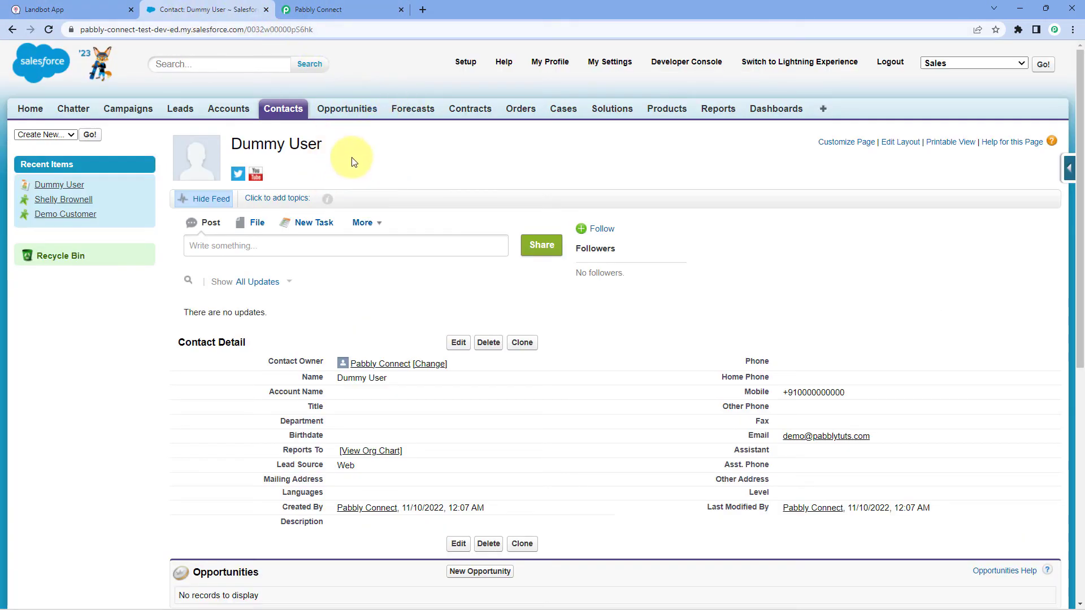
{"action": "left_click", "coordinate": [361, 9]}
{"action": "scroll", "coordinate": [880, 211], "scroll_direction": "up", "scroll_amount": 15}
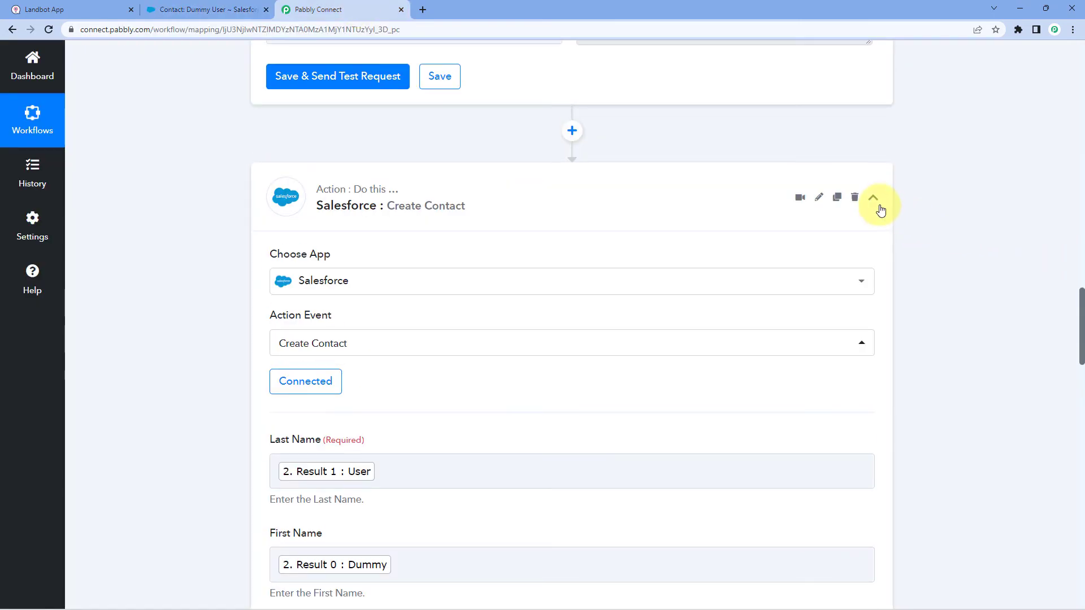
Review the collapsed Landbot, Split Text and Salesforce step cards, then return to the Landbot preview.
{"action": "scroll", "coordinate": [894, 276], "scroll_direction": "up", "scroll_amount": 15}
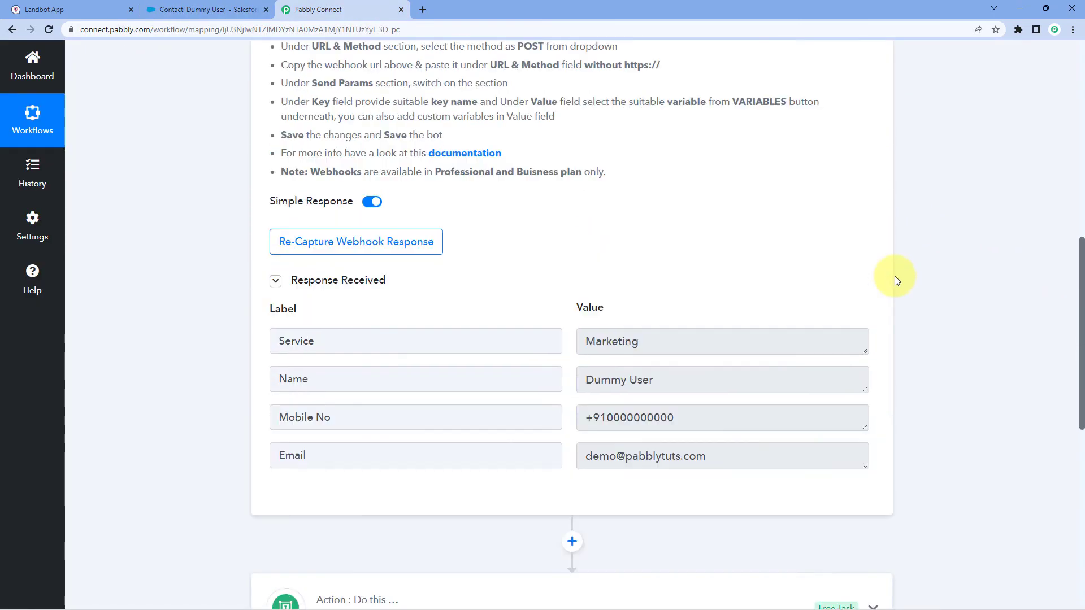
{"action": "scroll", "coordinate": [273, 180], "scroll_direction": "down", "scroll_amount": 1}
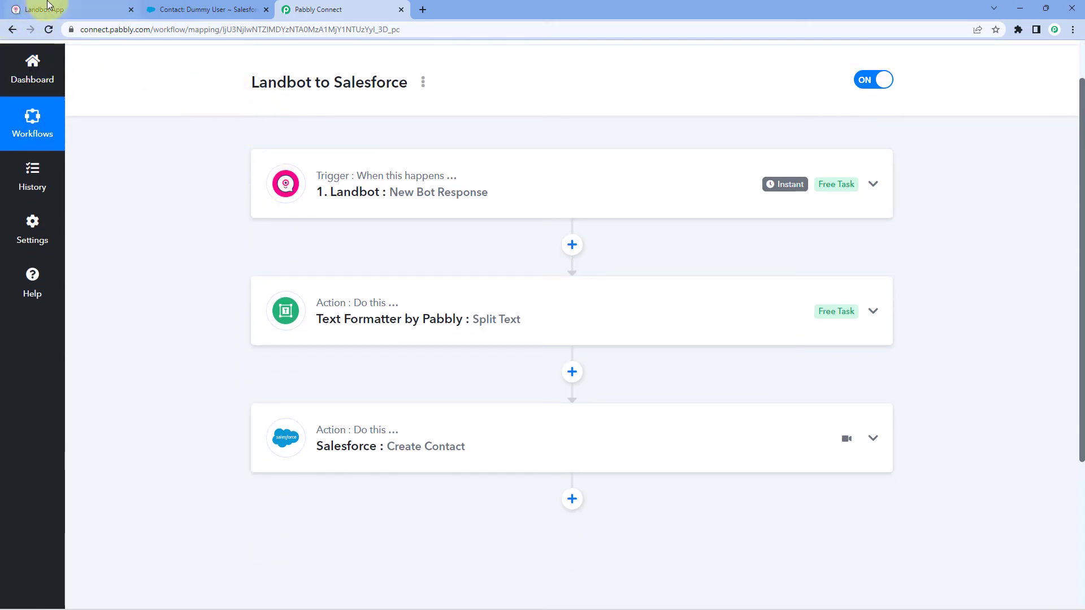
{"action": "left_click", "coordinate": [66, 6]}
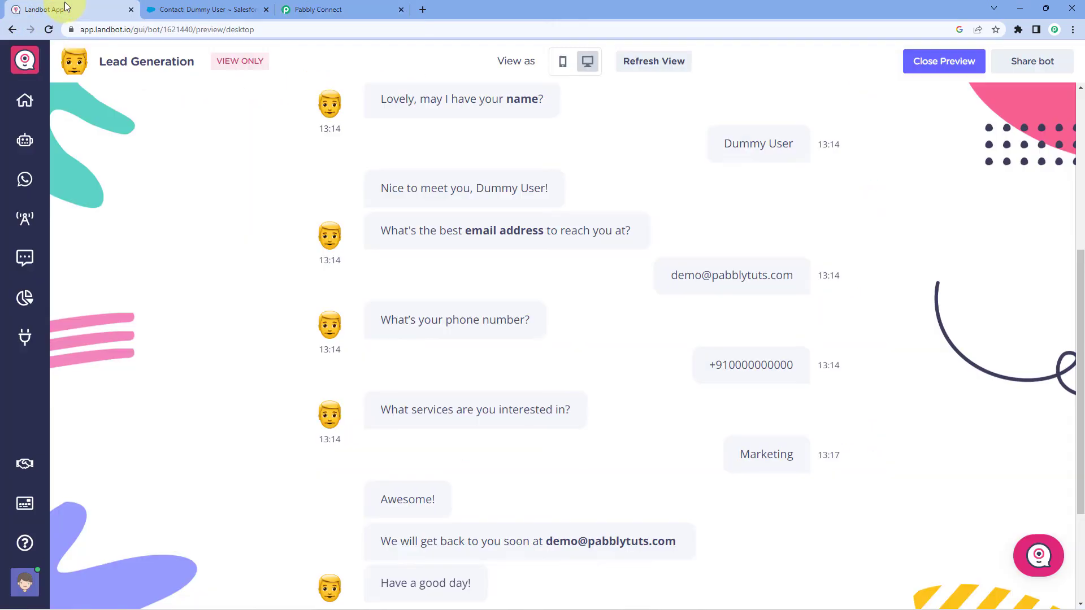
Restart the bot preview, choose "I'm interested!" and answer the name prompt with 'Test Pably'.
{"action": "left_click", "coordinate": [48, 30]}
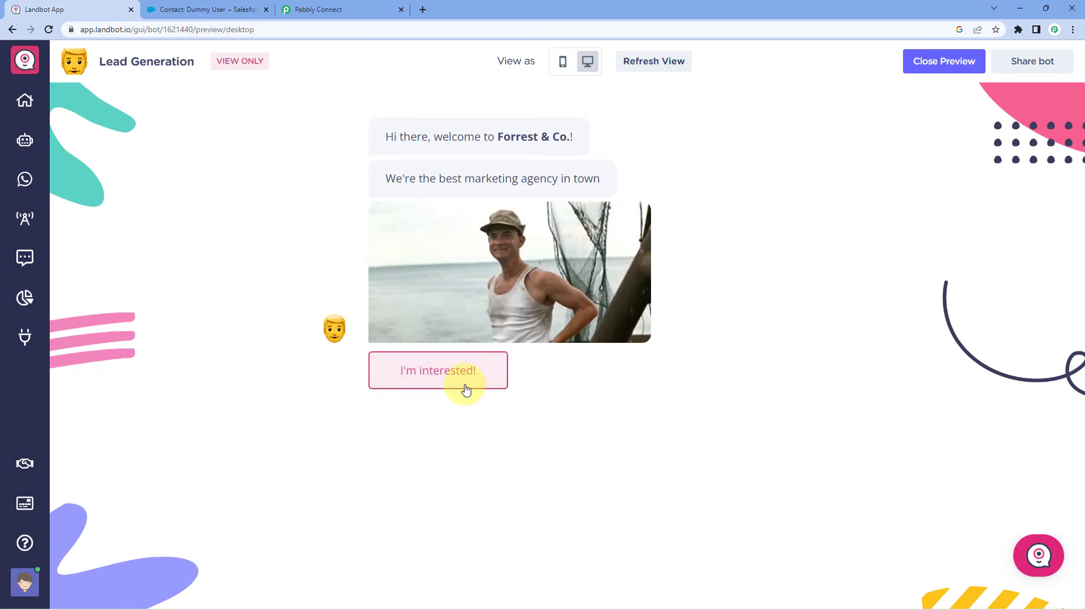
{"action": "left_click", "coordinate": [437, 379]}
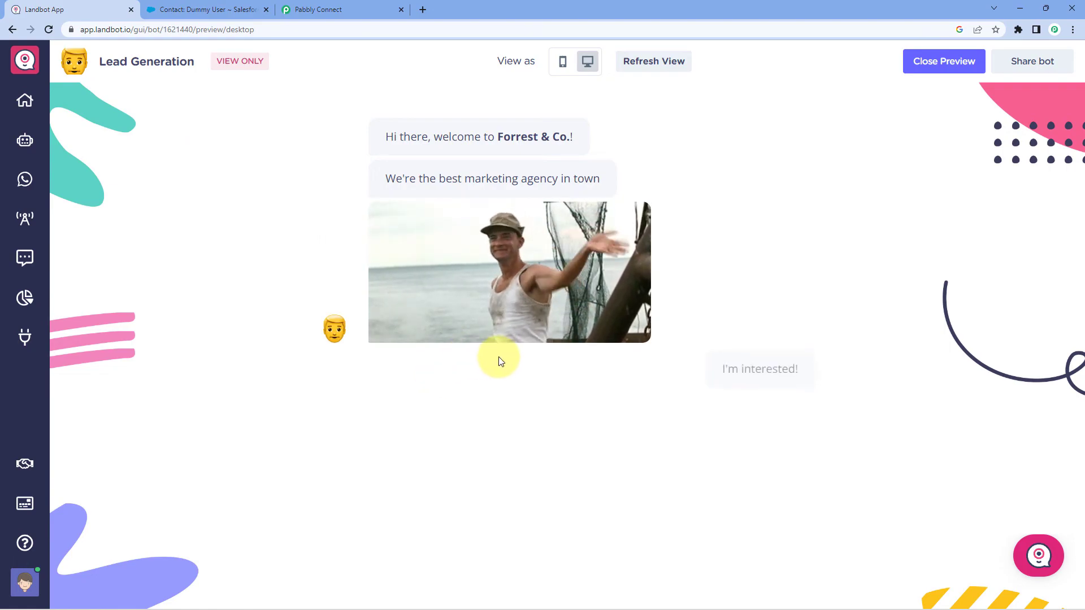
{"action": "type", "text": "T"}
{"action": "key", "text": "BackSpace"}
{"action": "type", "text": "Test Pably"}
{"action": "left_click", "coordinate": [611, 412]}
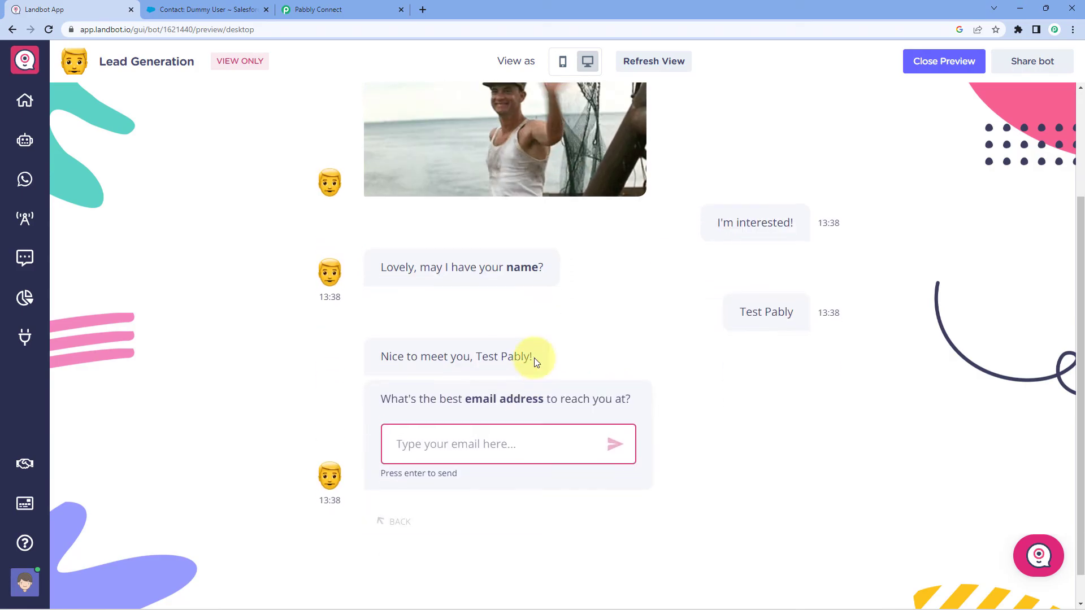
Submit a test email address and phone number, then select Website development as the service.
{"action": "left_click", "coordinate": [459, 453]}
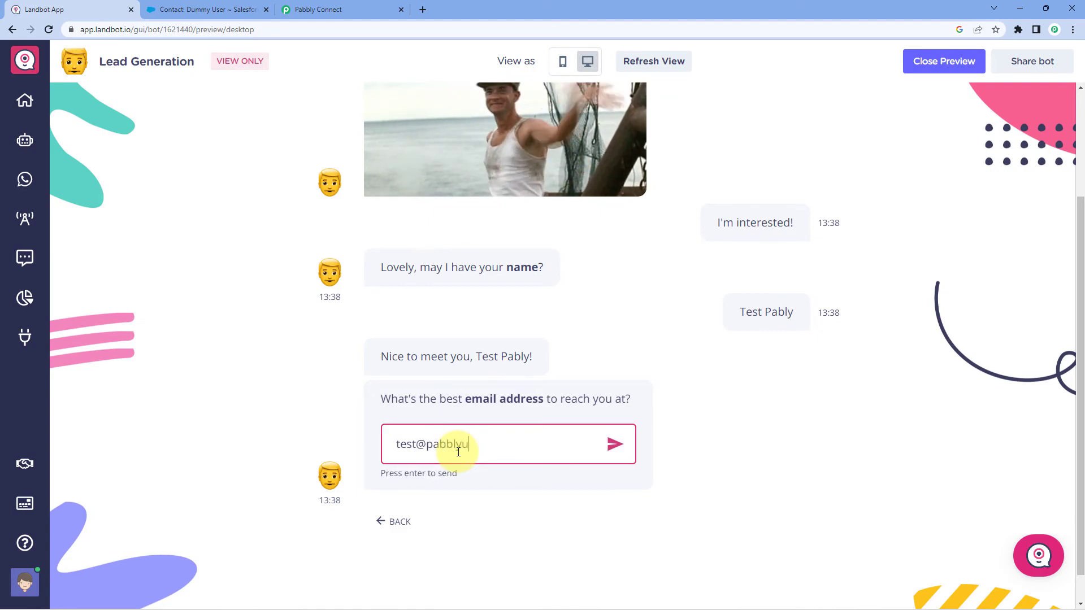
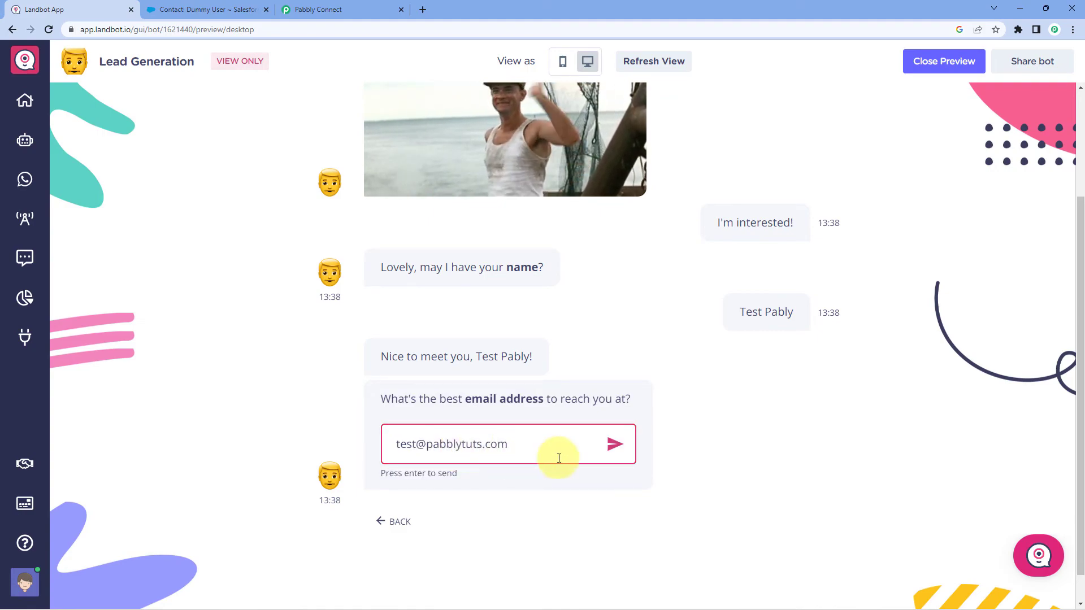
{"action": "left_click", "coordinate": [611, 443]}
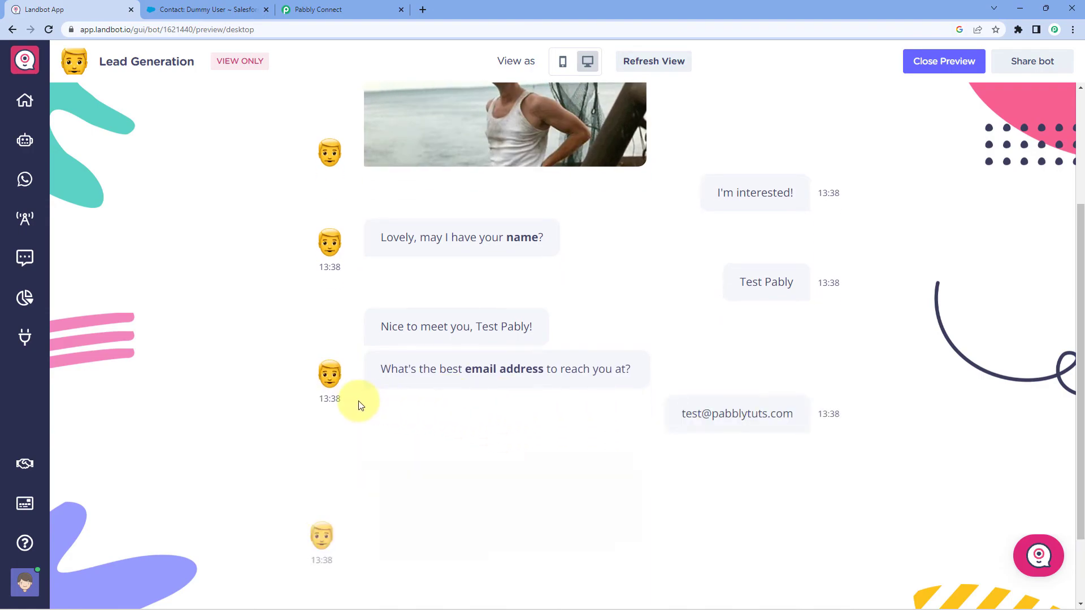
{"action": "type", "text": "+911000000000"}
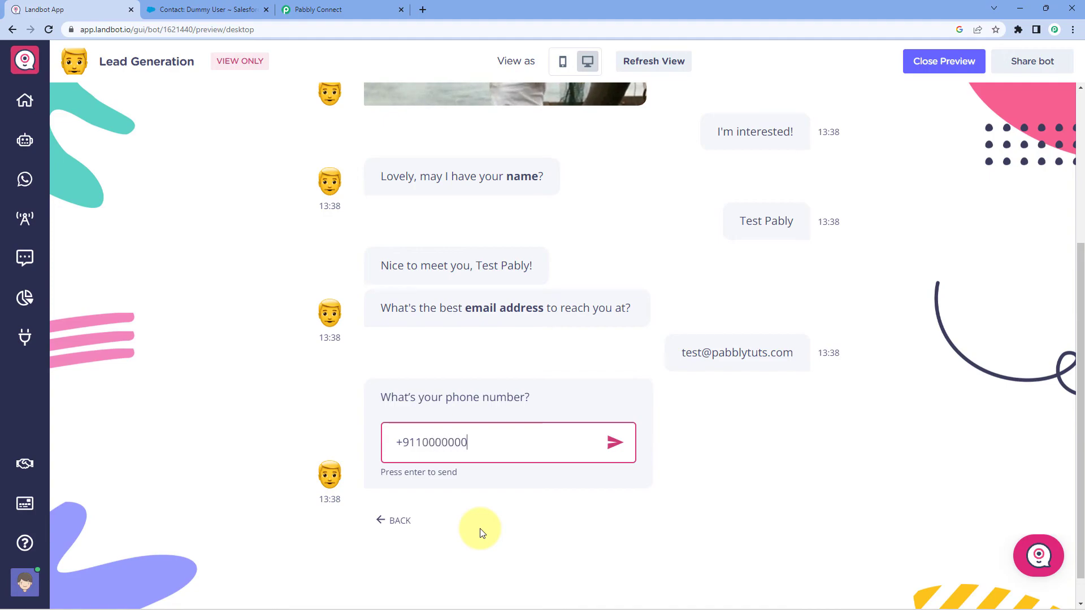
{"action": "type", "text": "*"}
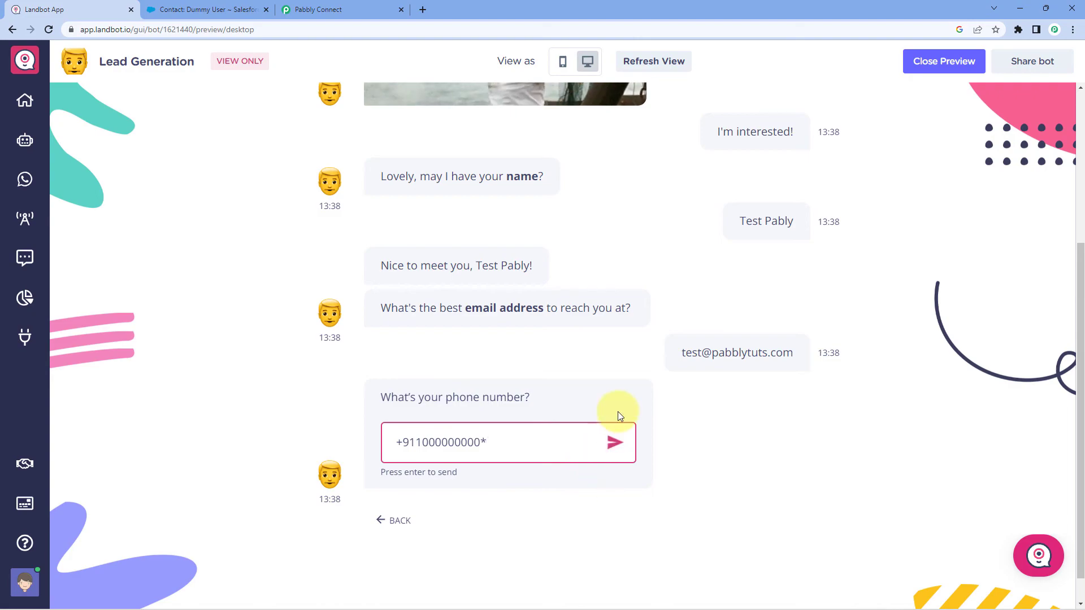
{"action": "left_click", "coordinate": [615, 441]}
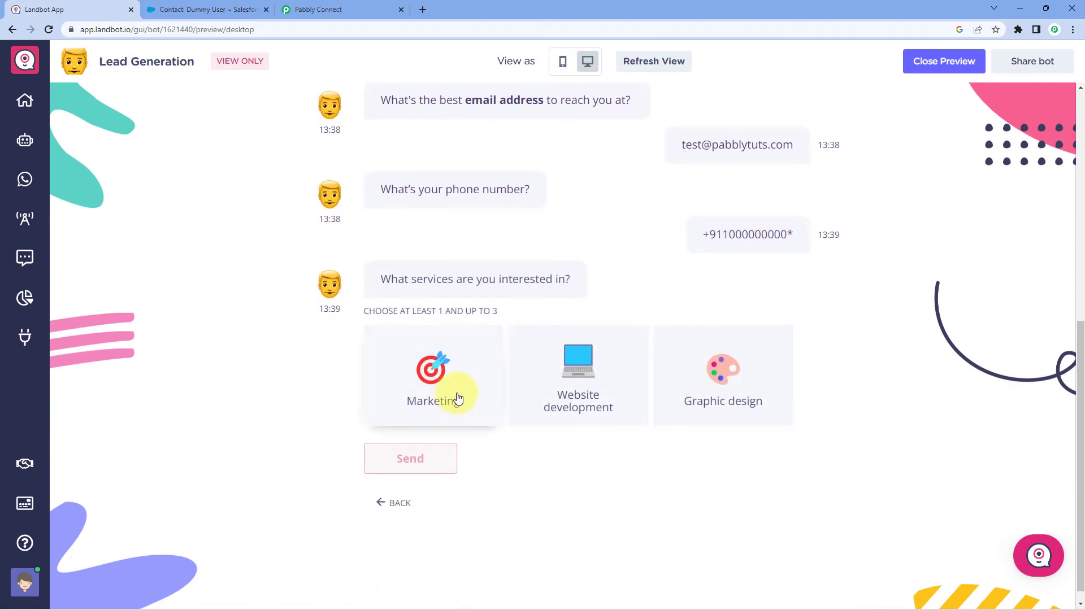
{"action": "left_click", "coordinate": [614, 373]}
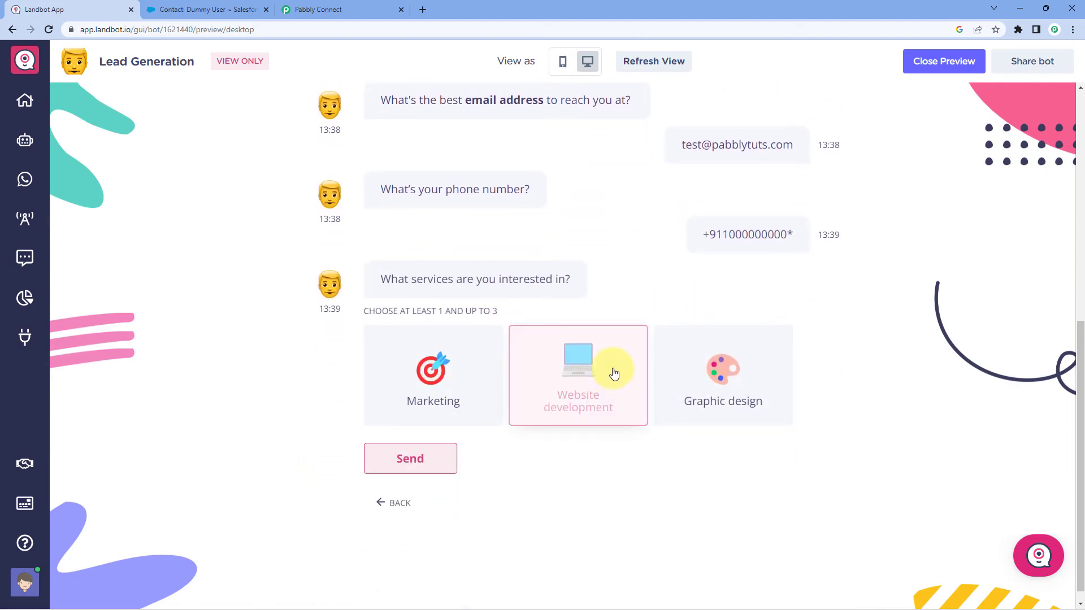
{"action": "left_click", "coordinate": [399, 467]}
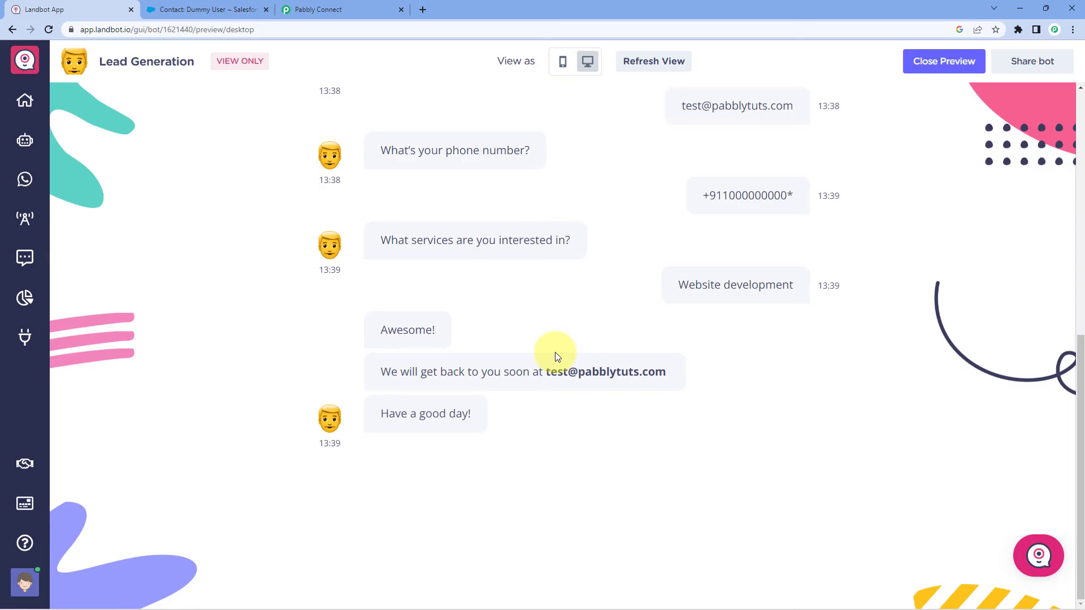
{"action": "scroll", "coordinate": [565, 362], "scroll_direction": "up", "scroll_amount": 5}
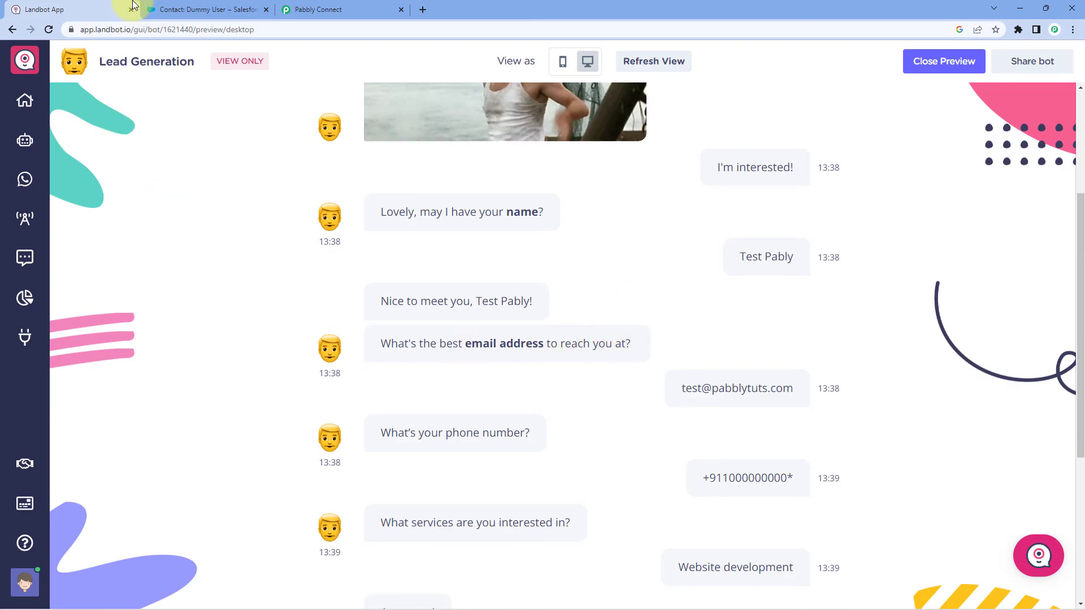
Refresh Salesforce Contacts and open the new test contact created from the chat.
{"action": "left_click", "coordinate": [172, 4]}
{"action": "left_click", "coordinate": [288, 113]}
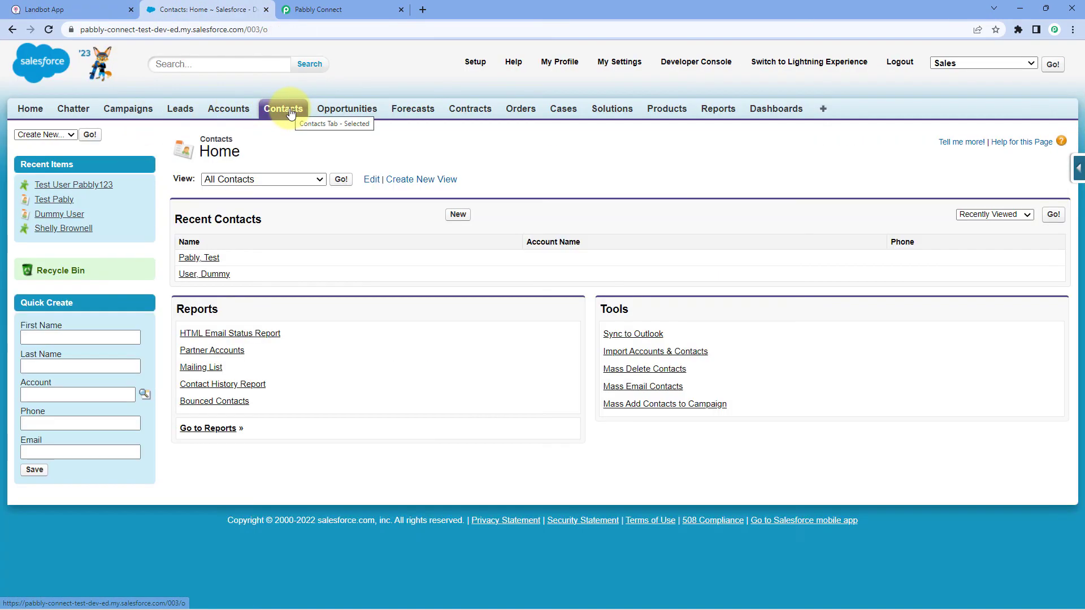
{"action": "left_click", "coordinate": [209, 258]}
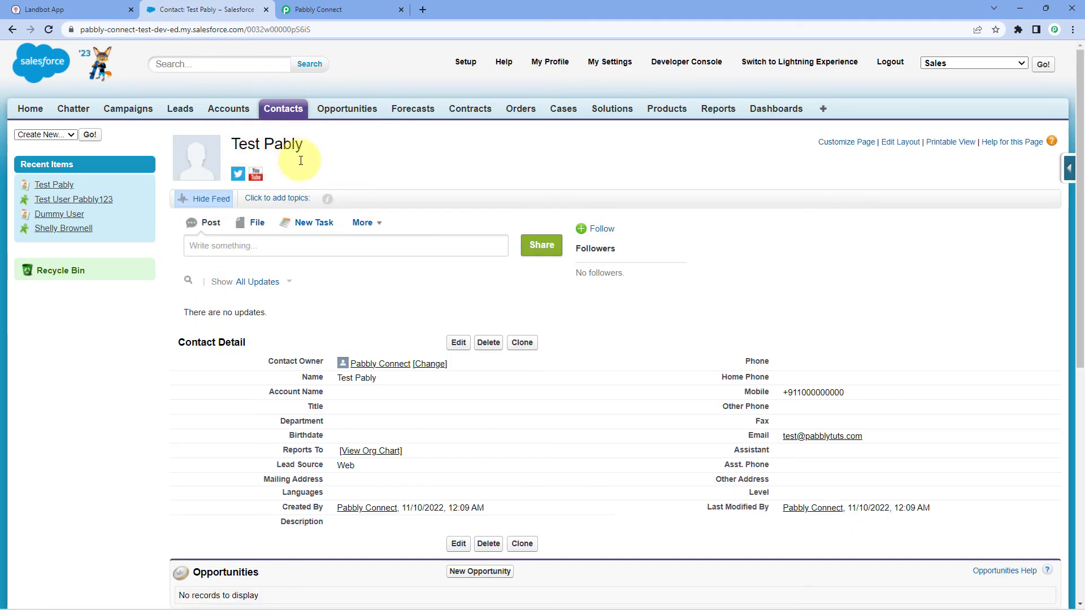
{"action": "left_click", "coordinate": [346, 10]}
{"action": "scroll", "coordinate": [622, 135], "scroll_direction": "up", "scroll_amount": 1}
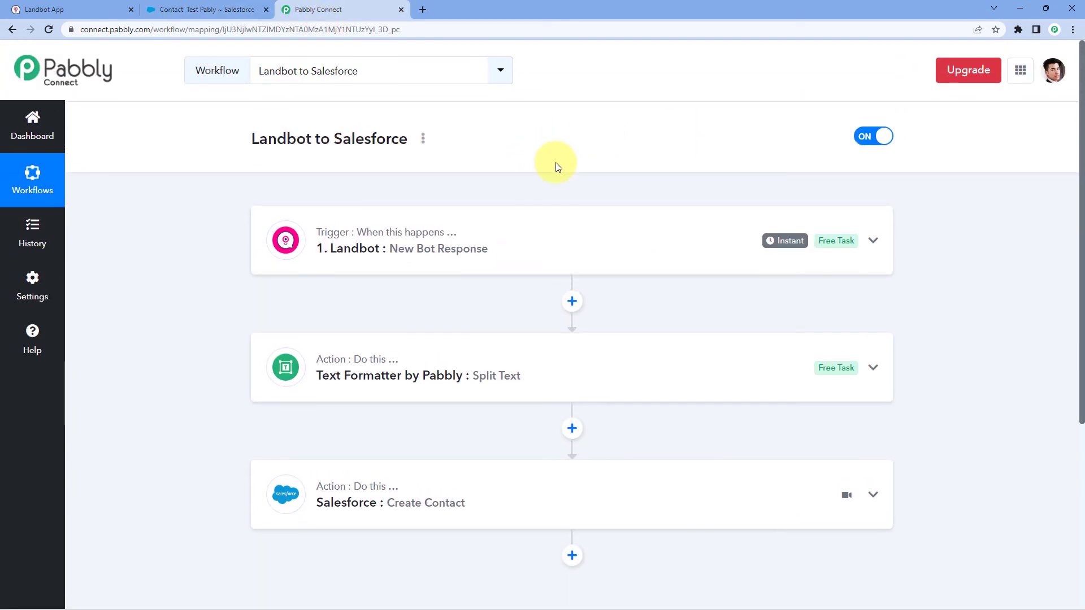